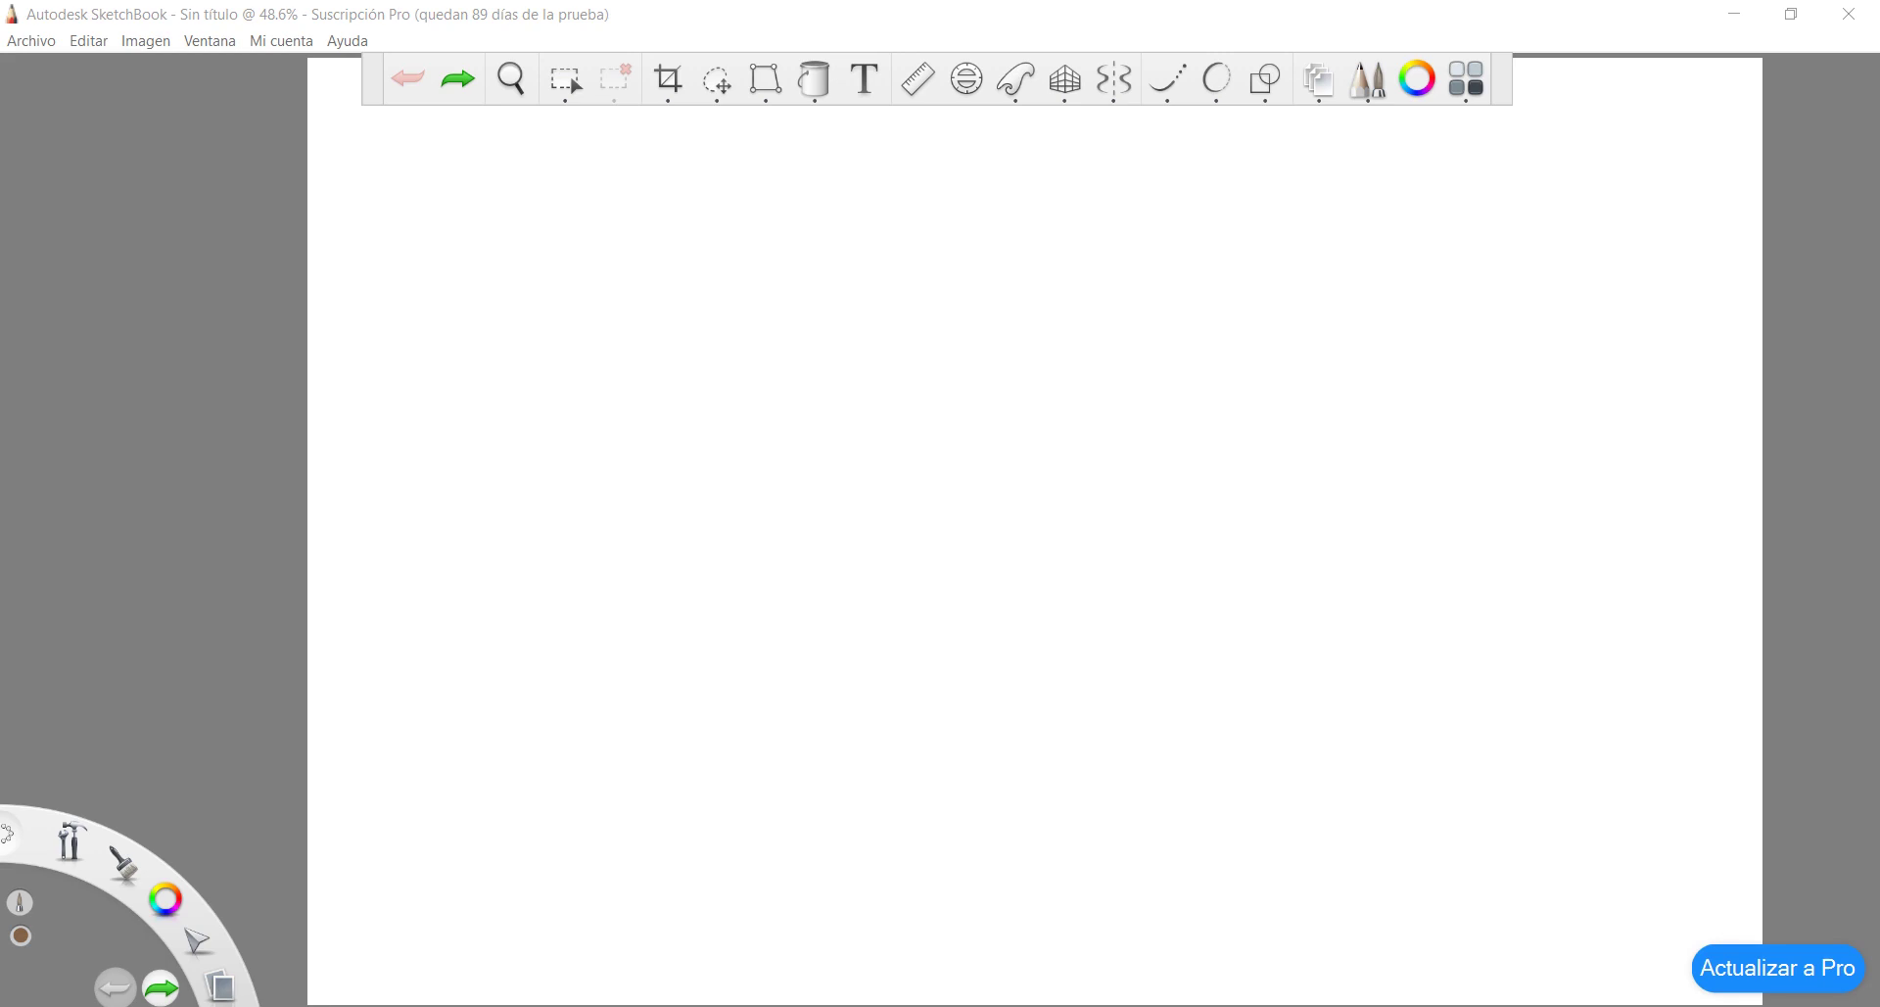
# Show the layer editor and place it beside the canvas
pyautogui.click(207, 40)
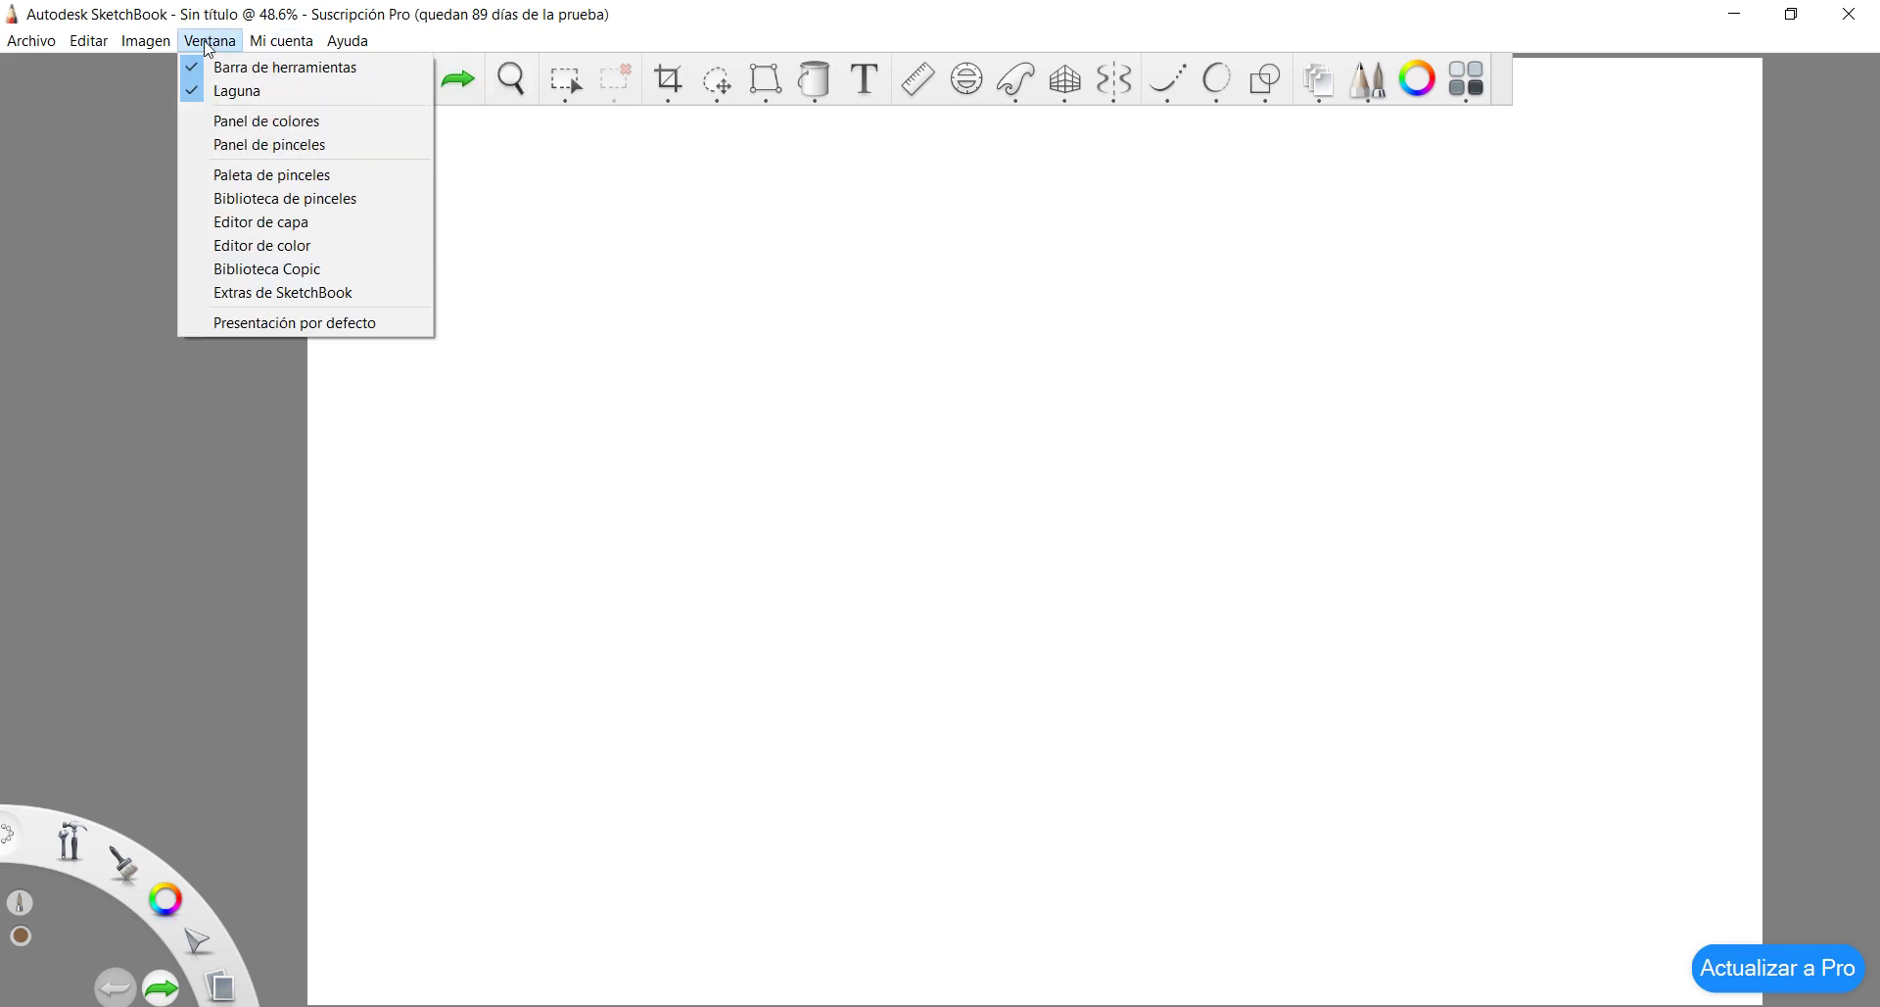
pyautogui.click(278, 234)
pyautogui.moveTo(1694, 353); pyautogui.dragTo(142, 225)
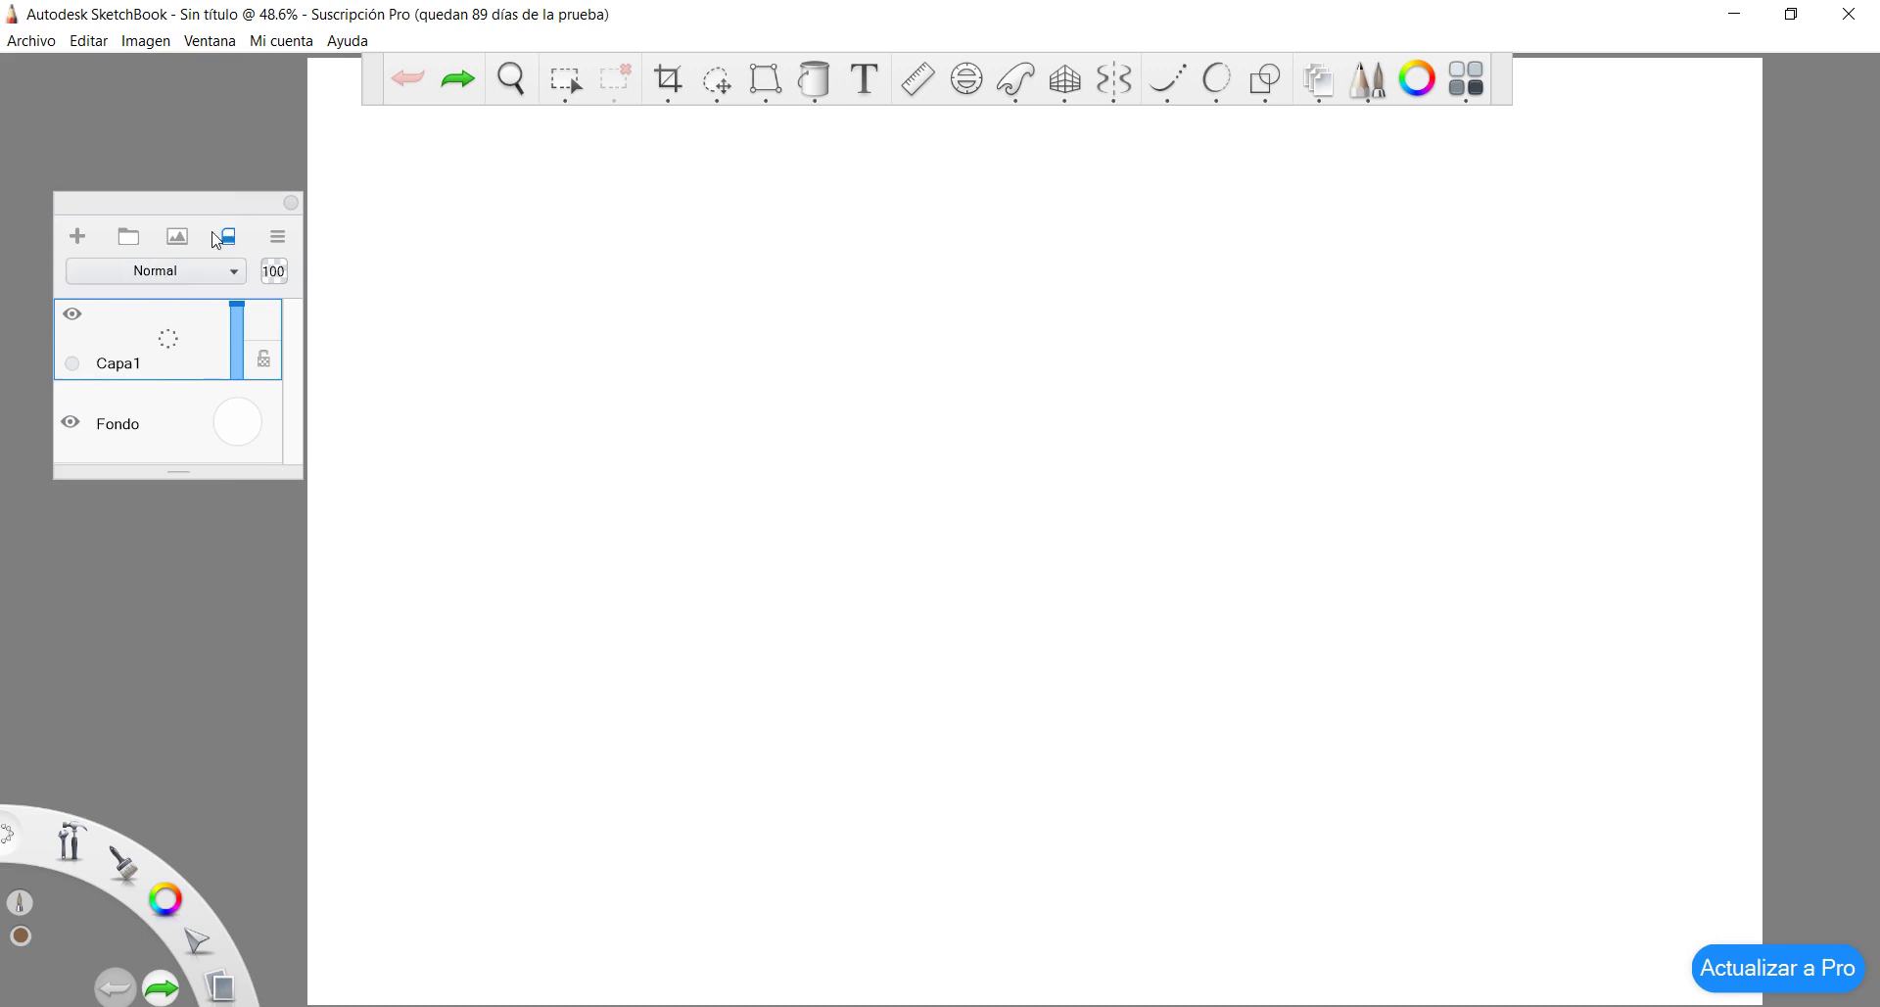
pyautogui.click(210, 42)
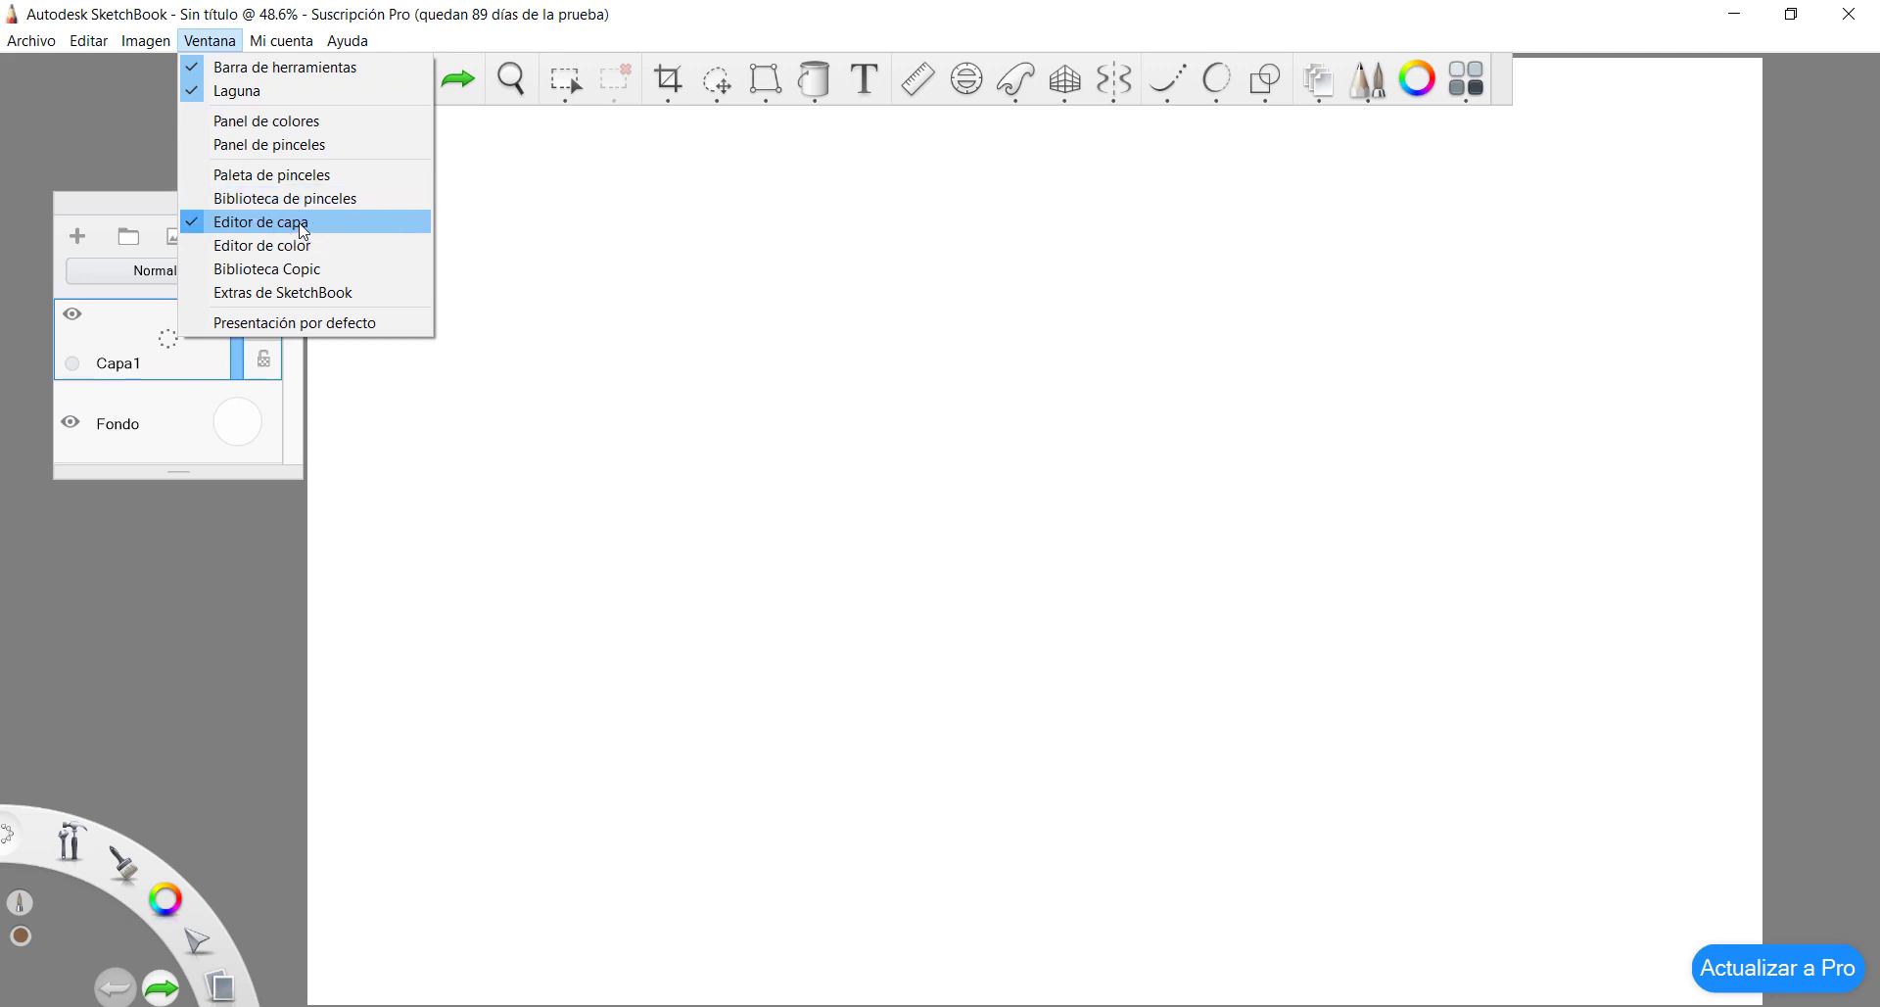
pyautogui.click(122, 202)
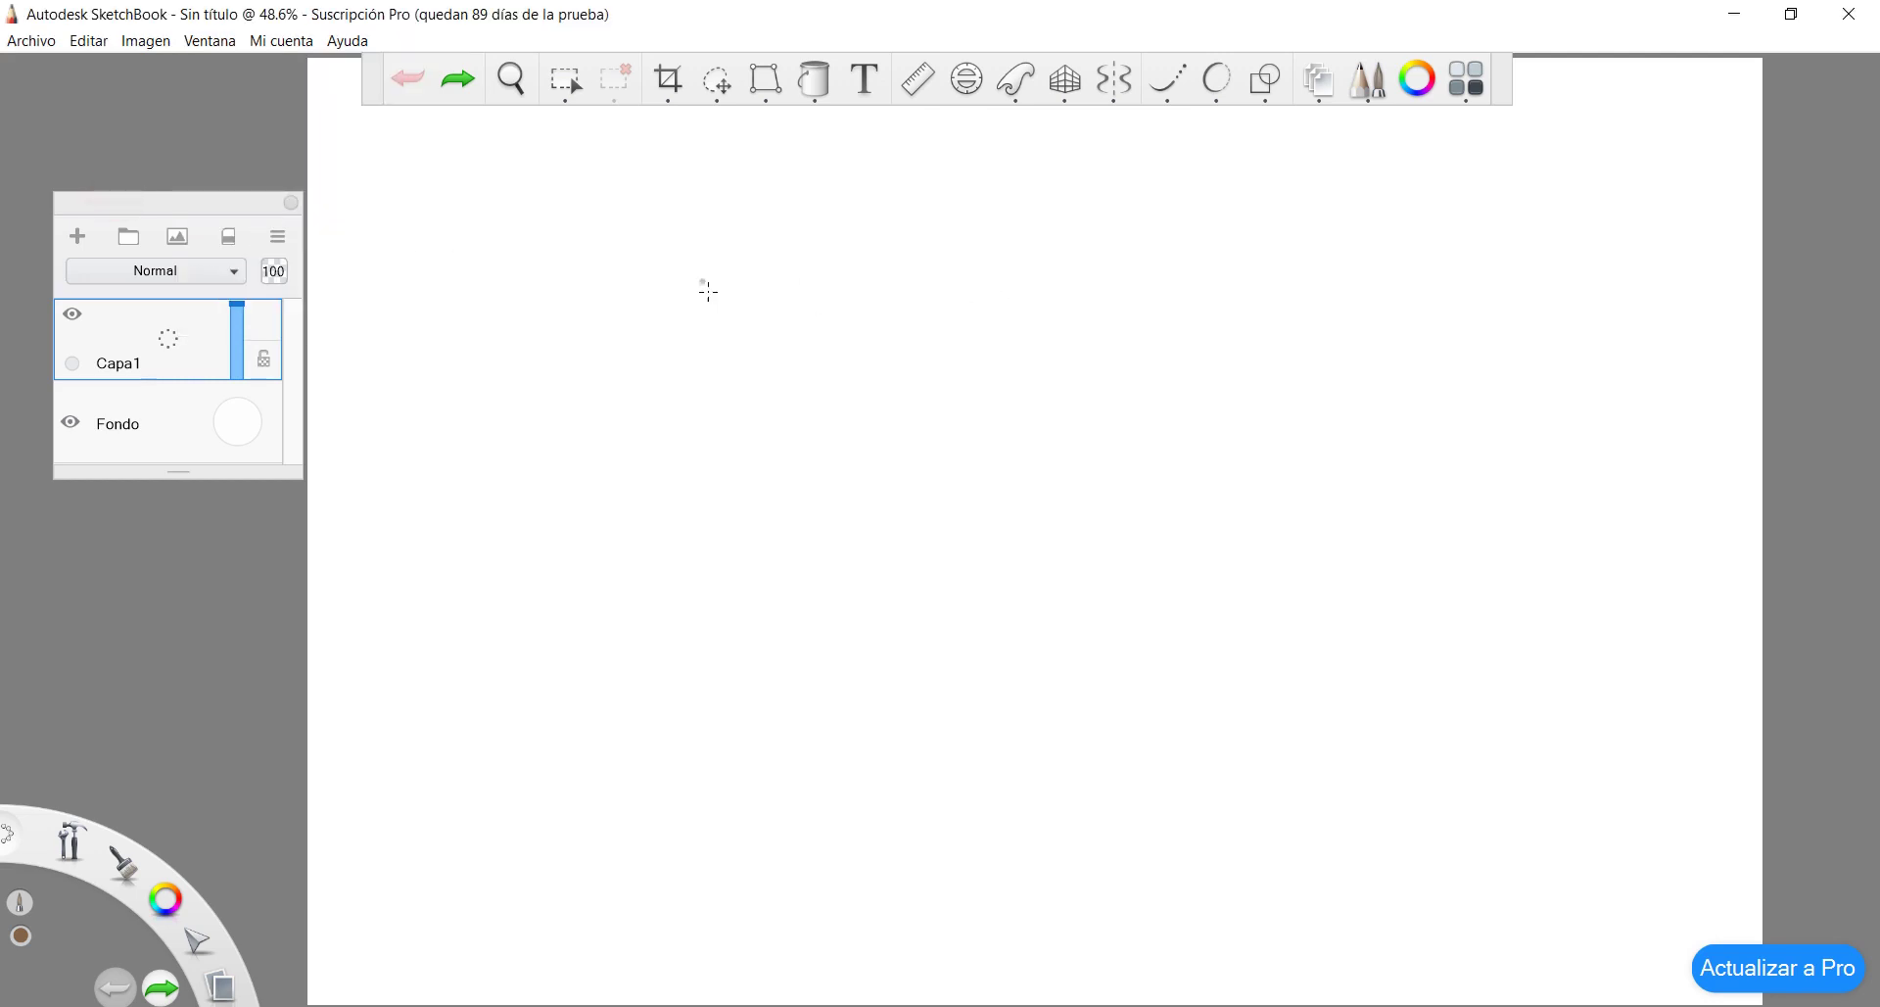
pyautogui.moveTo(873, 370); pyautogui.dragTo(795, 551)
pyautogui.hotkey('ctrl', 'z')
pyautogui.scroll(-2, 1011, 423)
pyautogui.scroll(1, 1049, 349)
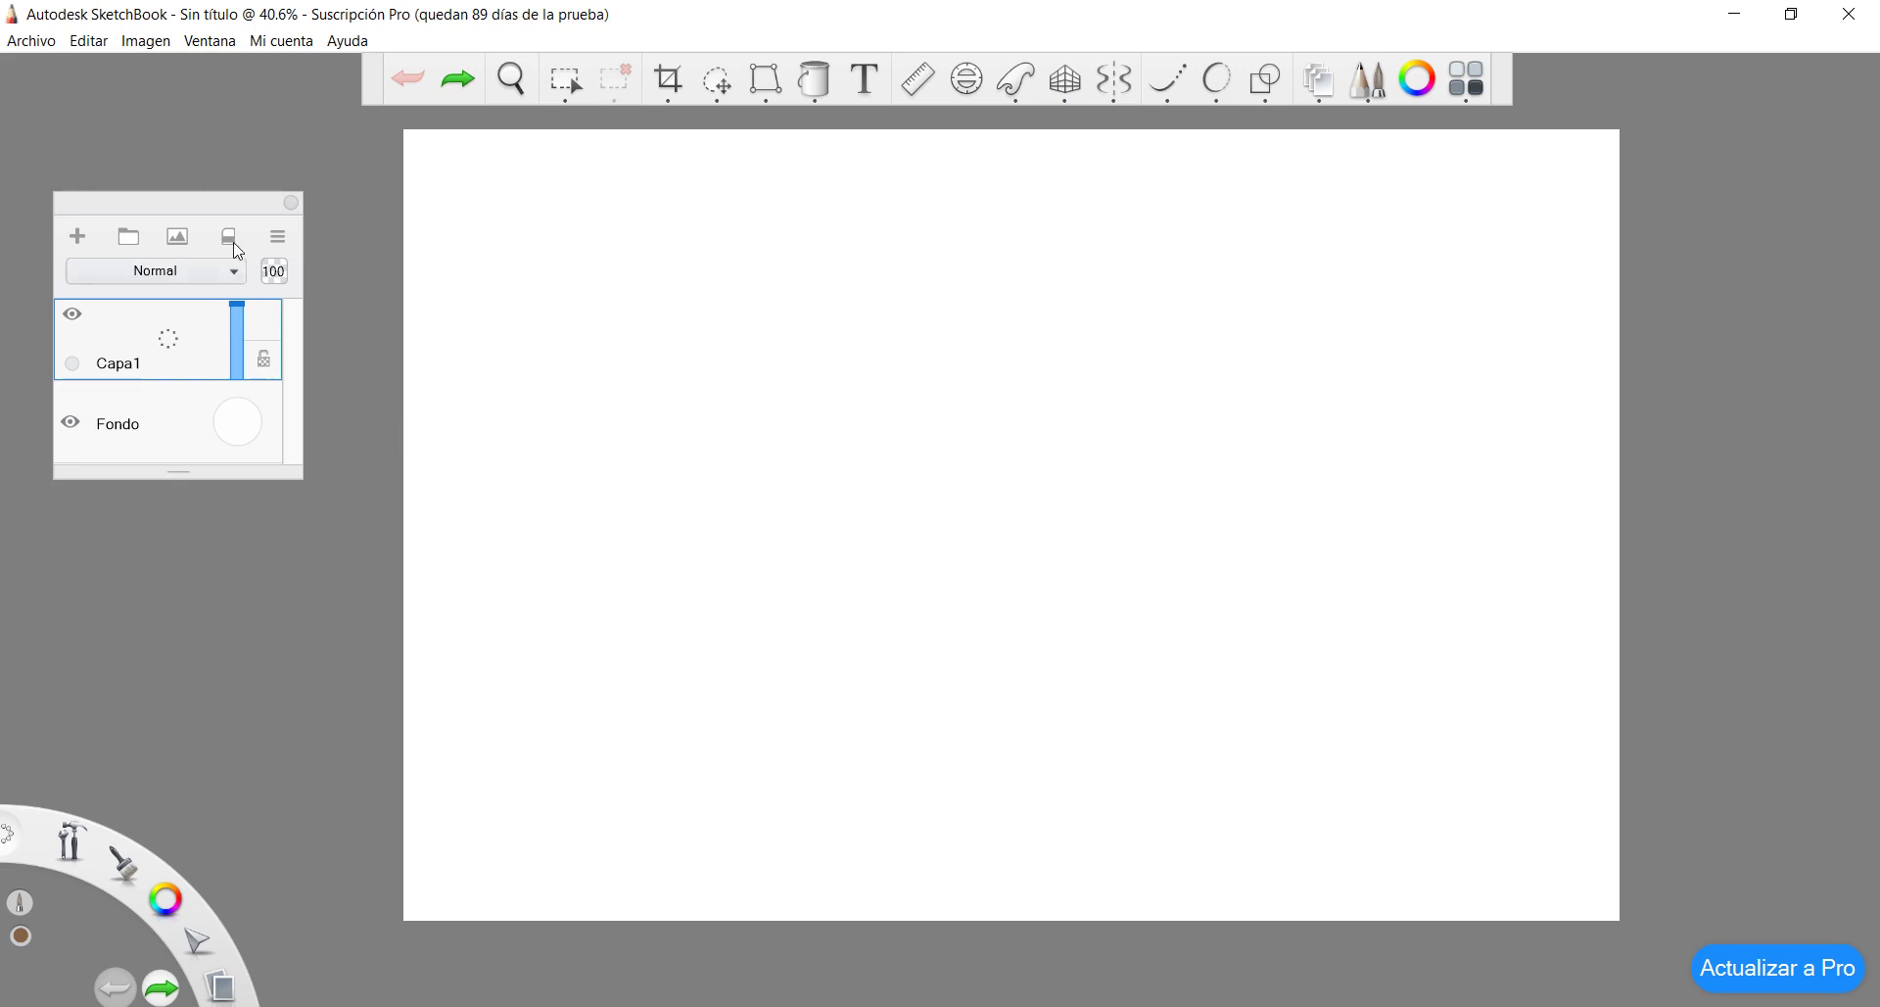
# Set the Fondo background layer's colour to a muted greyish blue and reposition the layer editor
pyautogui.moveTo(213, 207); pyautogui.dragTo(285, 323)
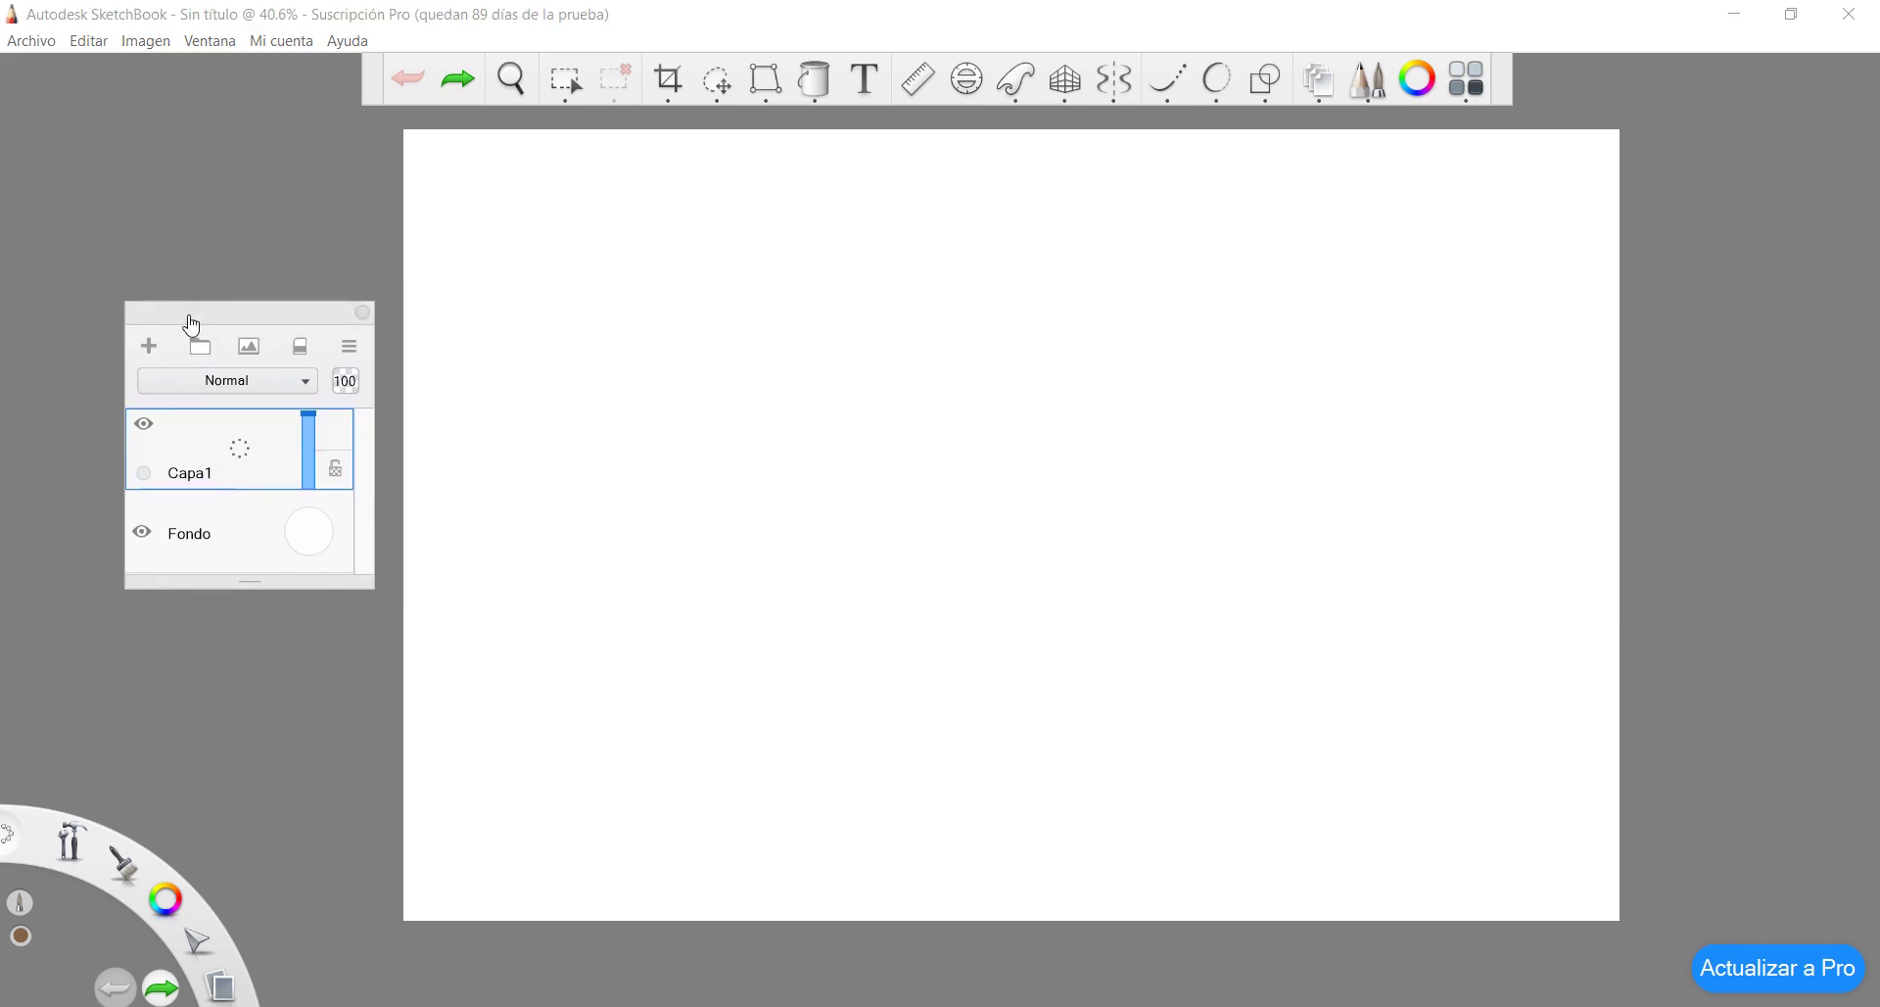
pyautogui.click(233, 529)
pyautogui.click(256, 530)
pyautogui.click(244, 514)
pyautogui.click(302, 529)
pyautogui.click(317, 528)
pyautogui.moveTo(323, 529)
pyautogui.mouseDown()
pyautogui.moveTo(309, 560)
pyautogui.moveTo(318, 508)
pyautogui.moveTo(312, 553)
pyautogui.moveTo(293, 533)
pyautogui.moveTo(321, 529)
pyautogui.moveTo(289, 529)
pyautogui.moveTo(304, 520)
pyautogui.mouseUp()
pyautogui.click(274, 568)
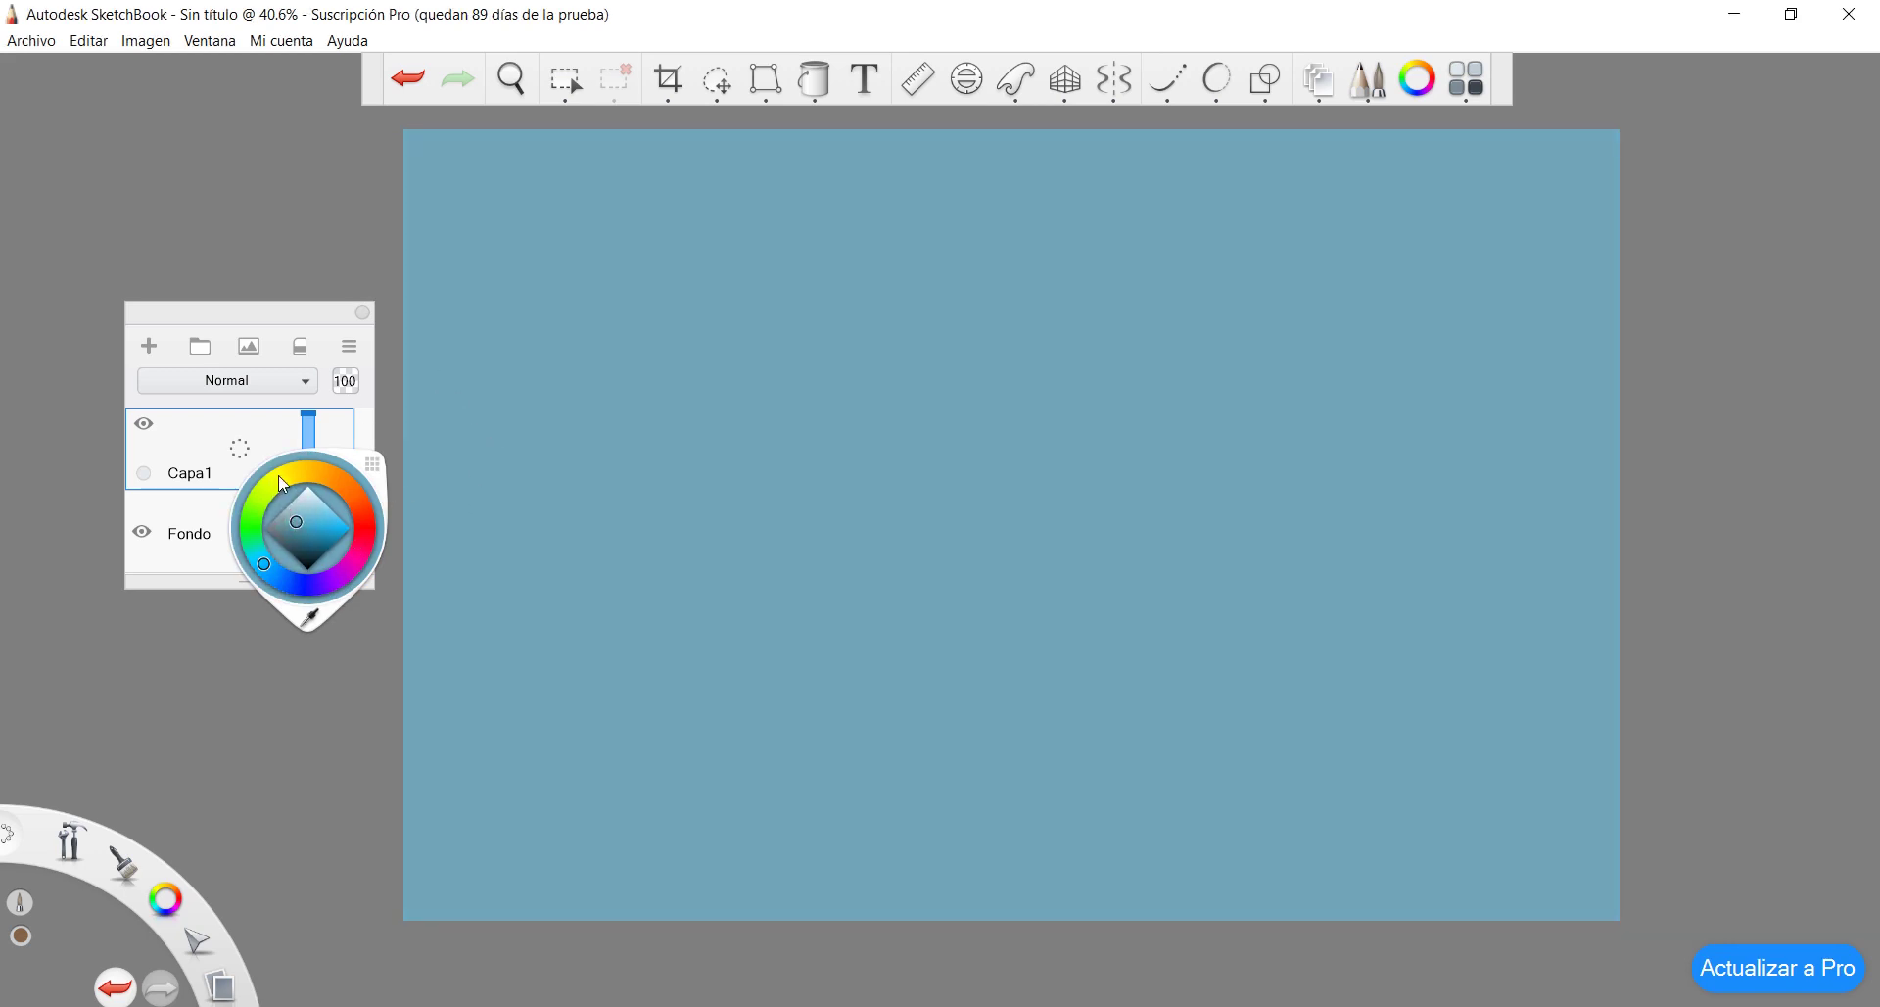
pyautogui.click(224, 468)
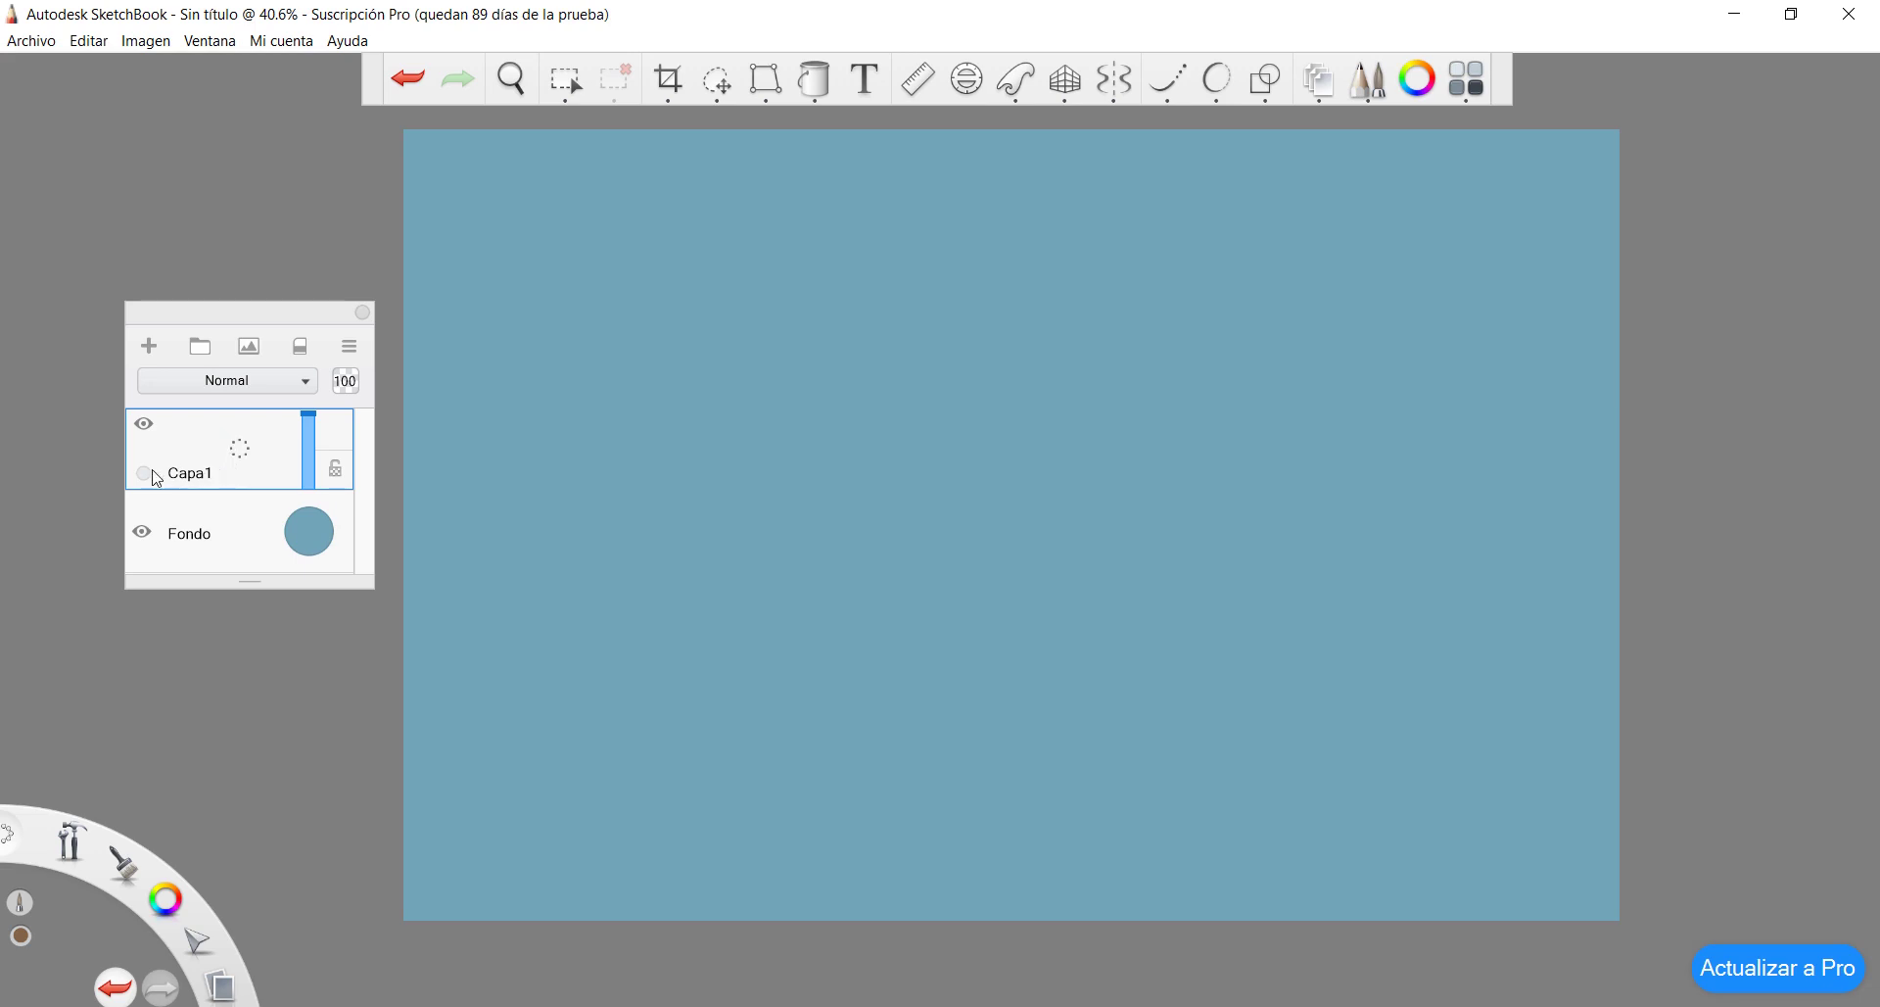
# Rename layer Capa1 as "Layer 1"
pyautogui.click(199, 477)
pyautogui.moveTo(199, 477); pyautogui.dragTo(286, 470)
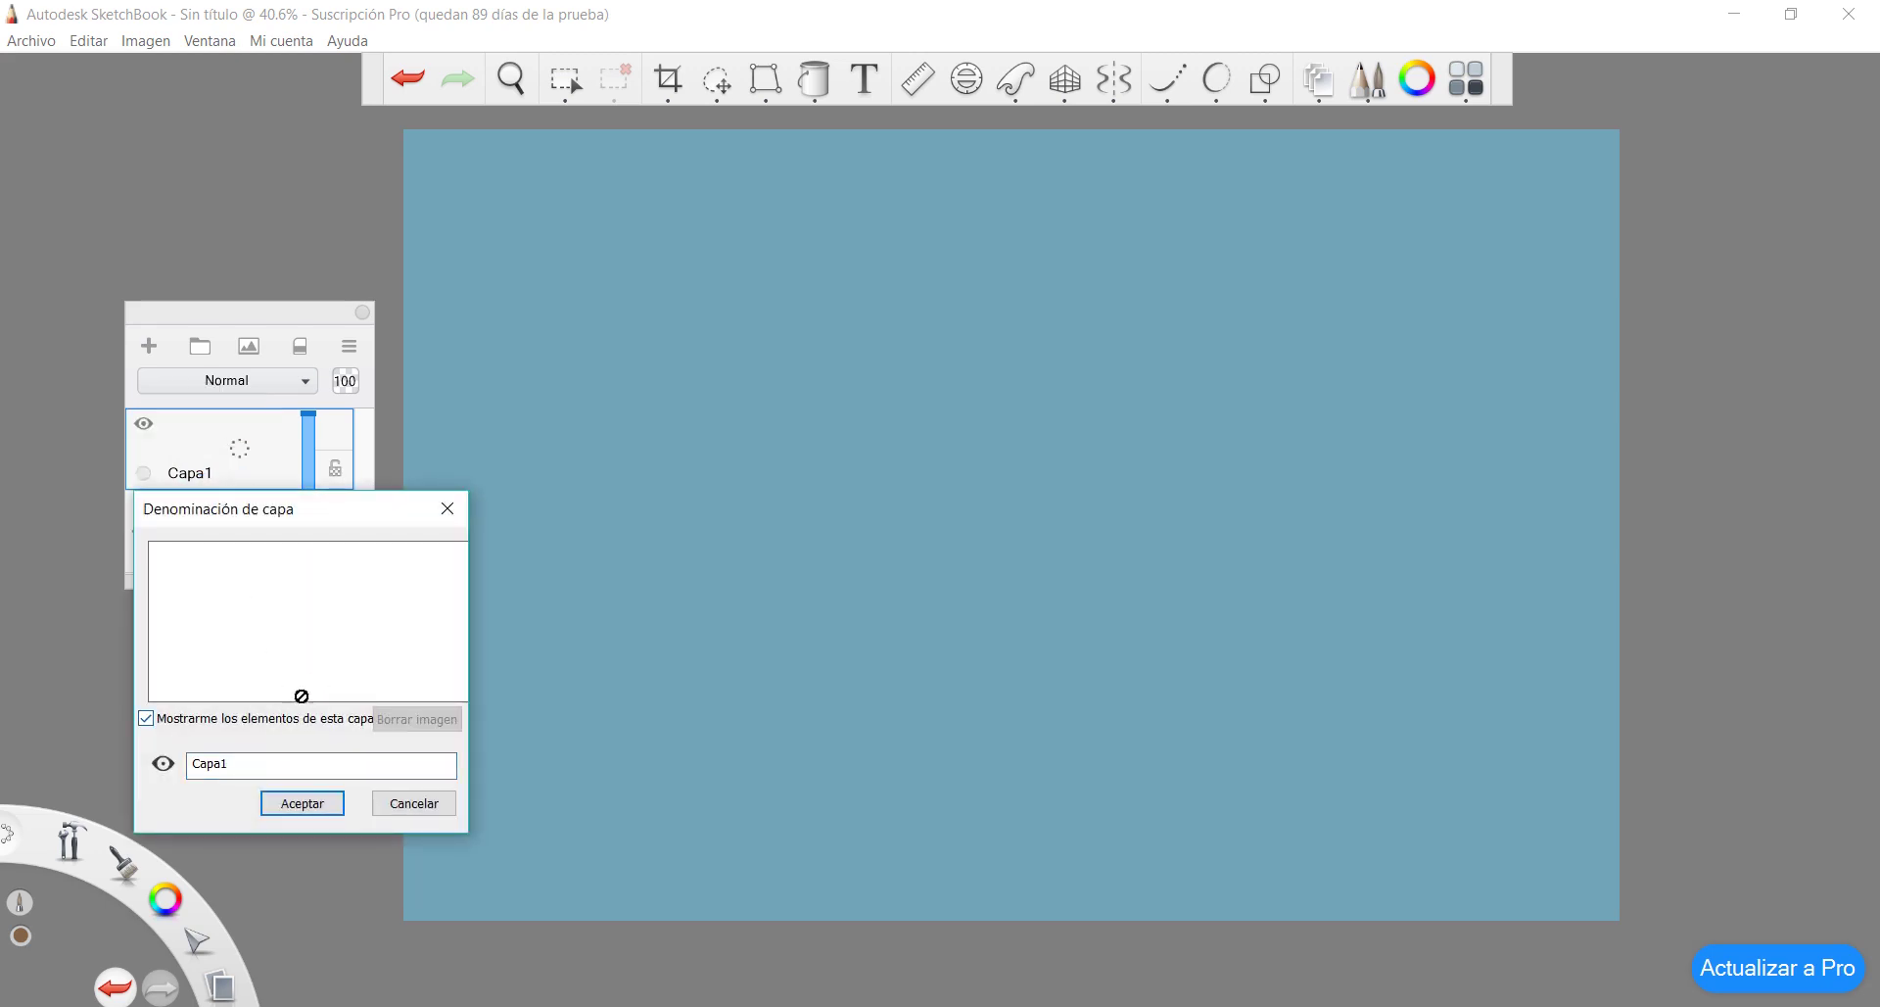
pyautogui.moveTo(252, 766); pyautogui.dragTo(122, 747)
pyautogui.write('Layer 1')
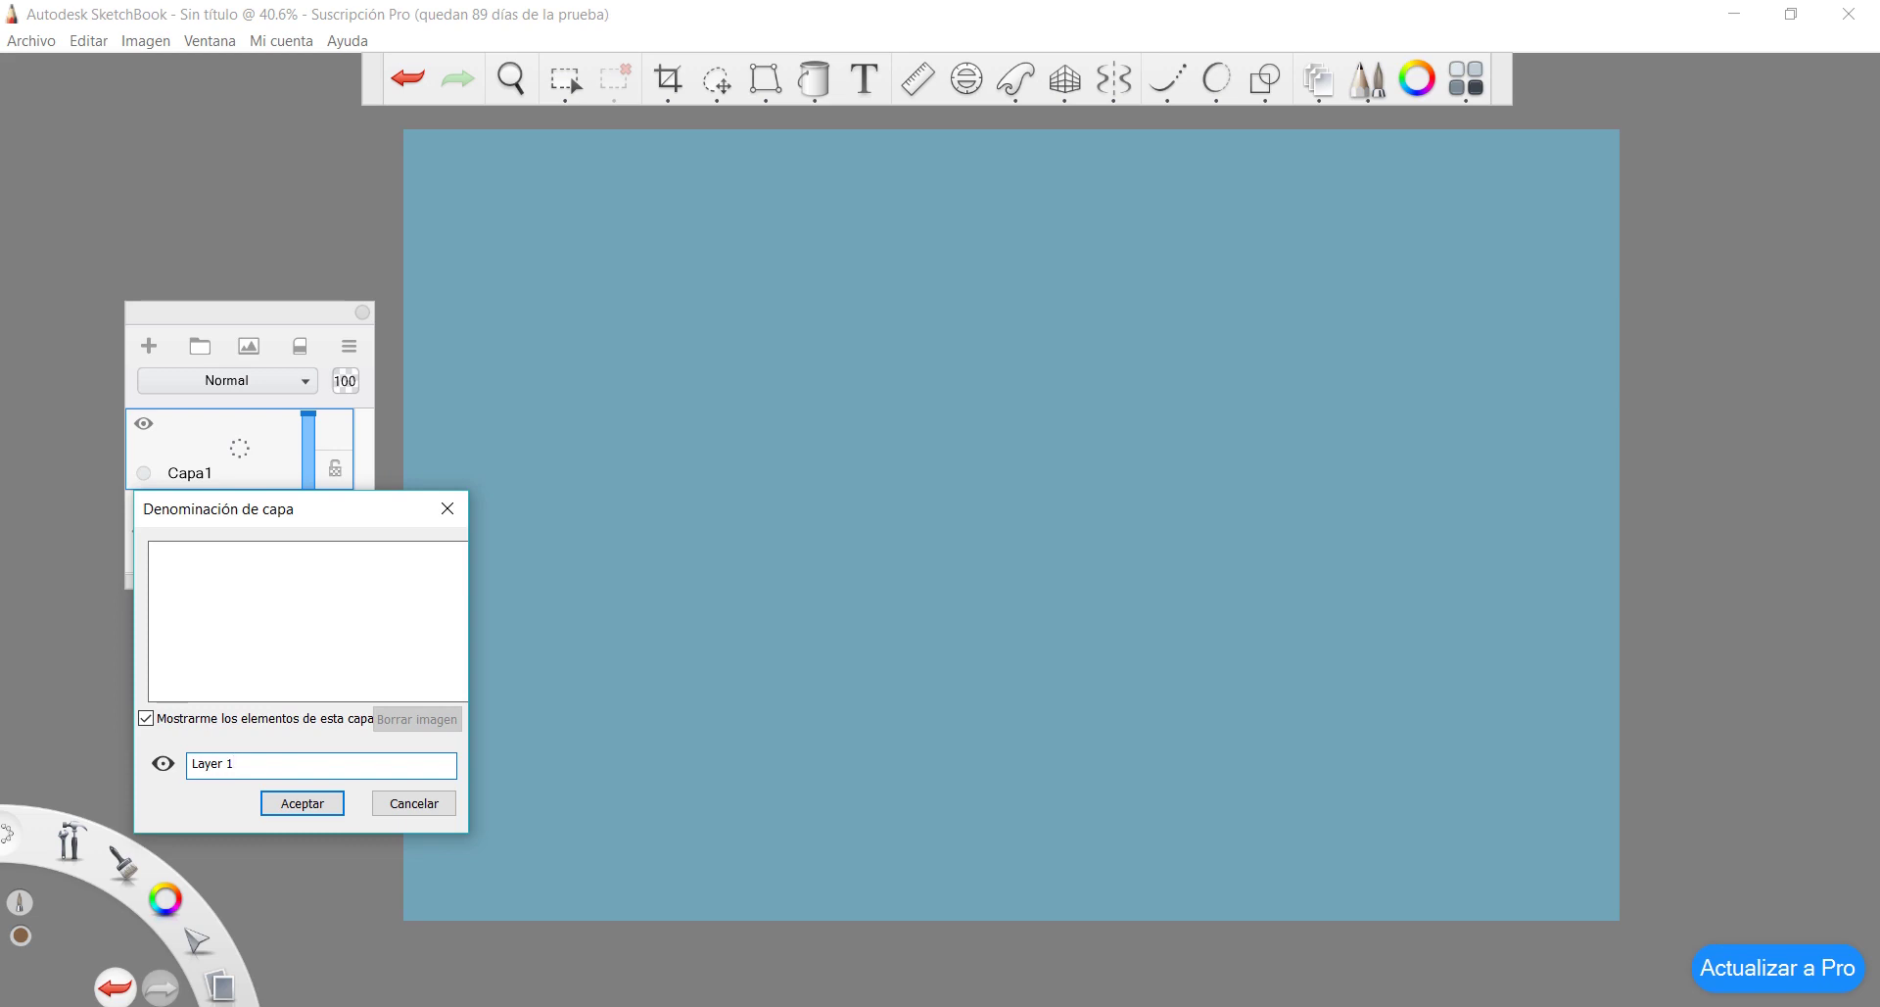
pyautogui.click(284, 799)
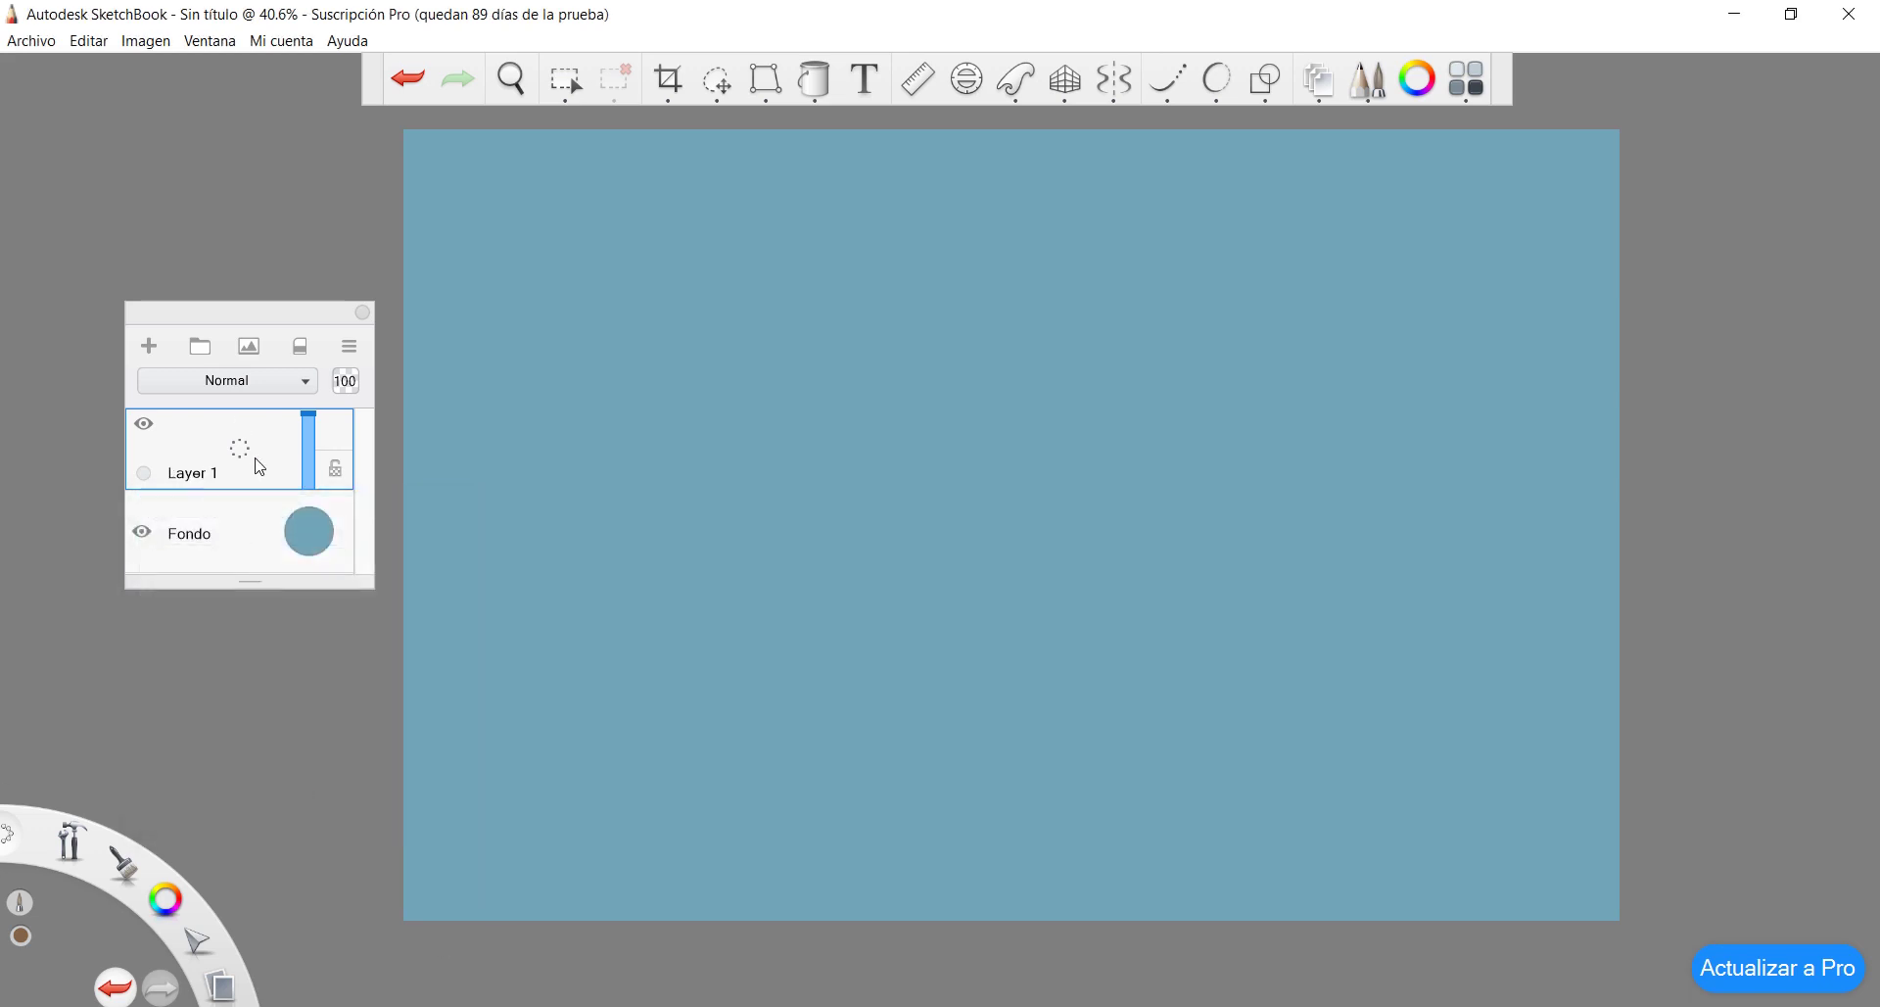
# Show the brush palette and paint broad translucent brown strokes on Layer 1, plus one short stroke with the fan brush
pyautogui.click(1367, 78)
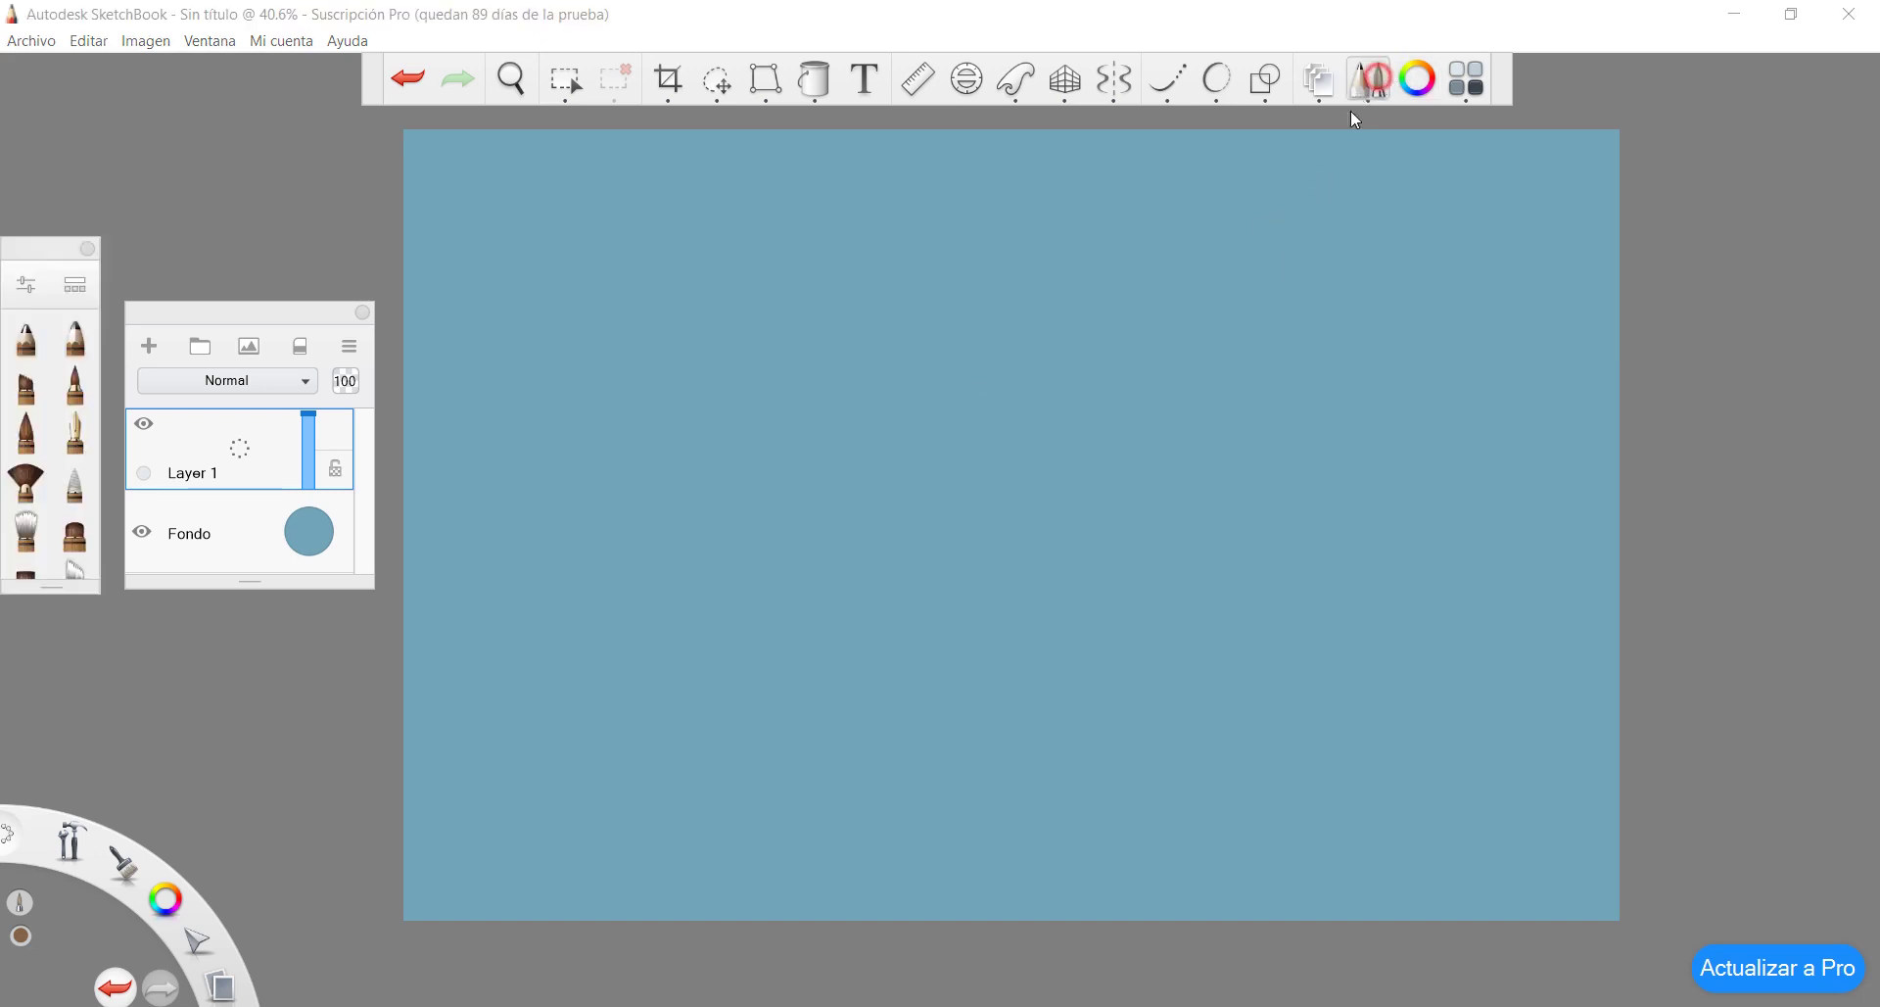
pyautogui.click(75, 335)
pyautogui.moveTo(773, 361)
pyautogui.mouseDown()
pyautogui.moveTo(686, 430)
pyautogui.moveTo(774, 422)
pyautogui.mouseUp()
pyautogui.moveTo(869, 496)
pyautogui.mouseDown()
pyautogui.moveTo(1171, 324)
pyautogui.moveTo(1136, 452)
pyautogui.moveTo(1289, 520)
pyautogui.moveTo(1219, 705)
pyautogui.moveTo(955, 544)
pyautogui.moveTo(1019, 424)
pyautogui.moveTo(686, 636)
pyautogui.moveTo(627, 470)
pyautogui.mouseUp()
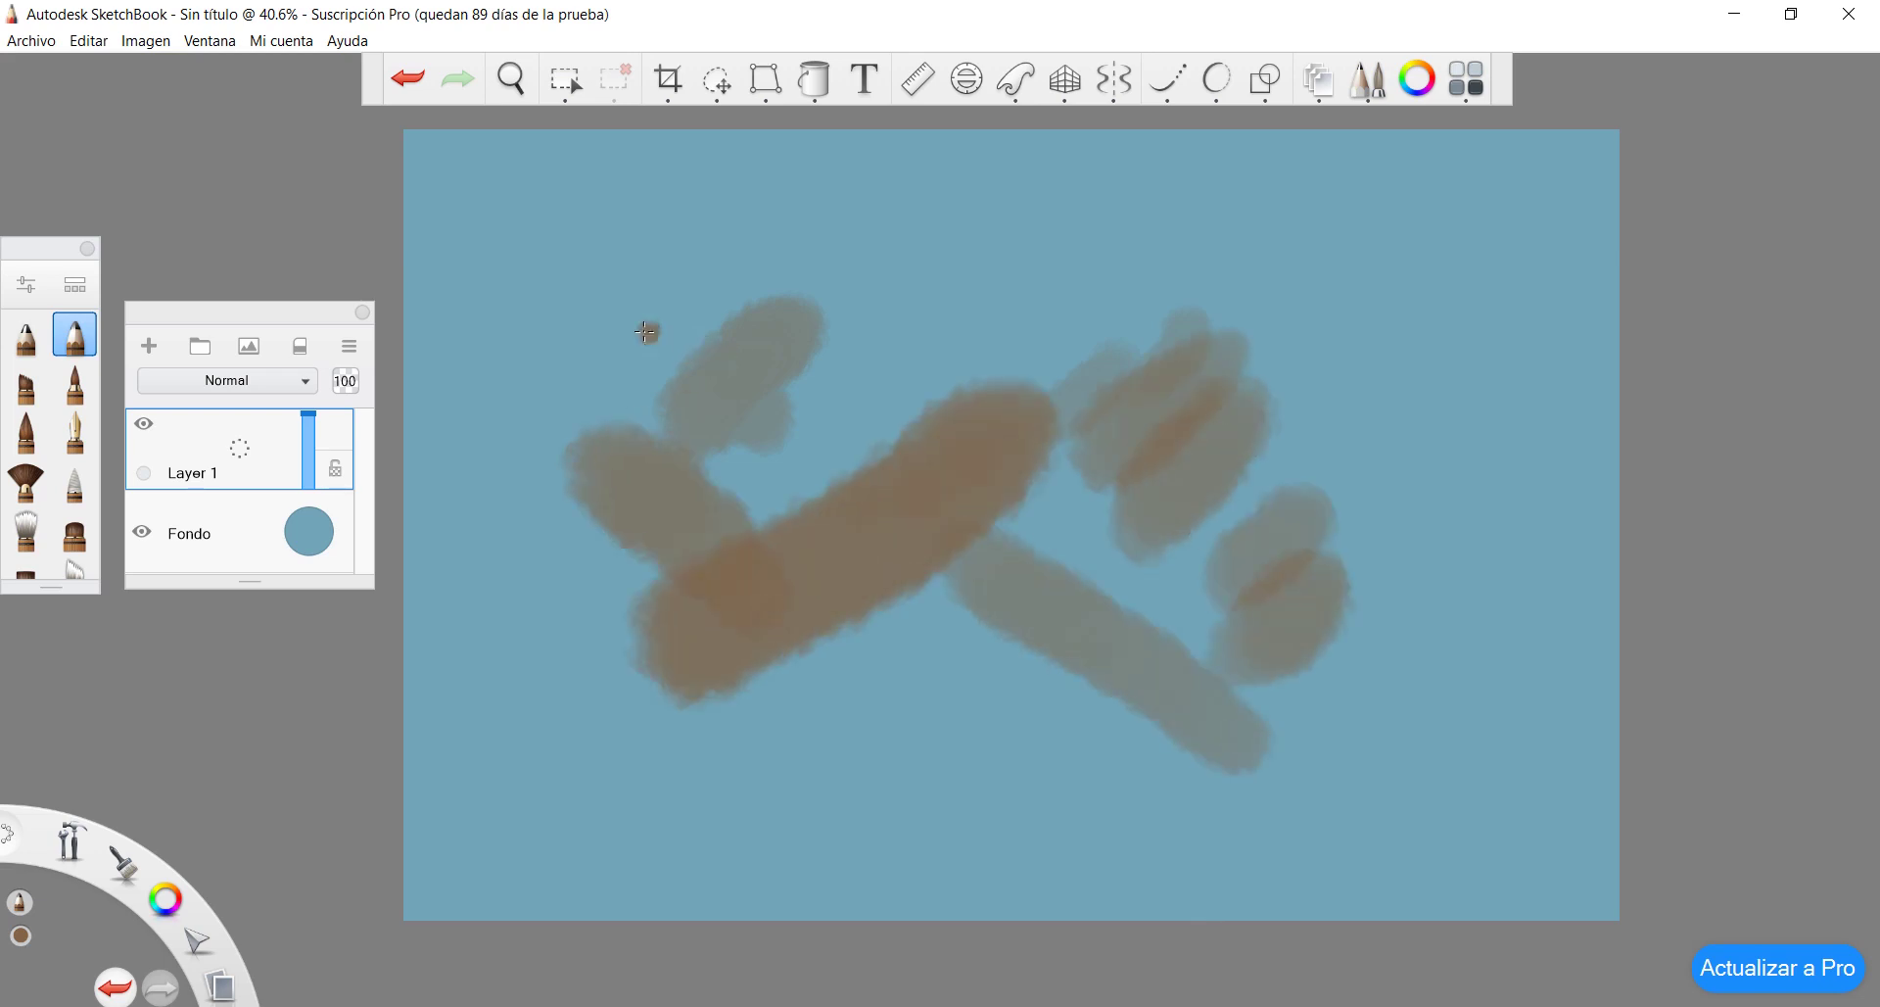
pyautogui.click(25, 481)
pyautogui.moveTo(886, 307); pyautogui.dragTo(772, 308)
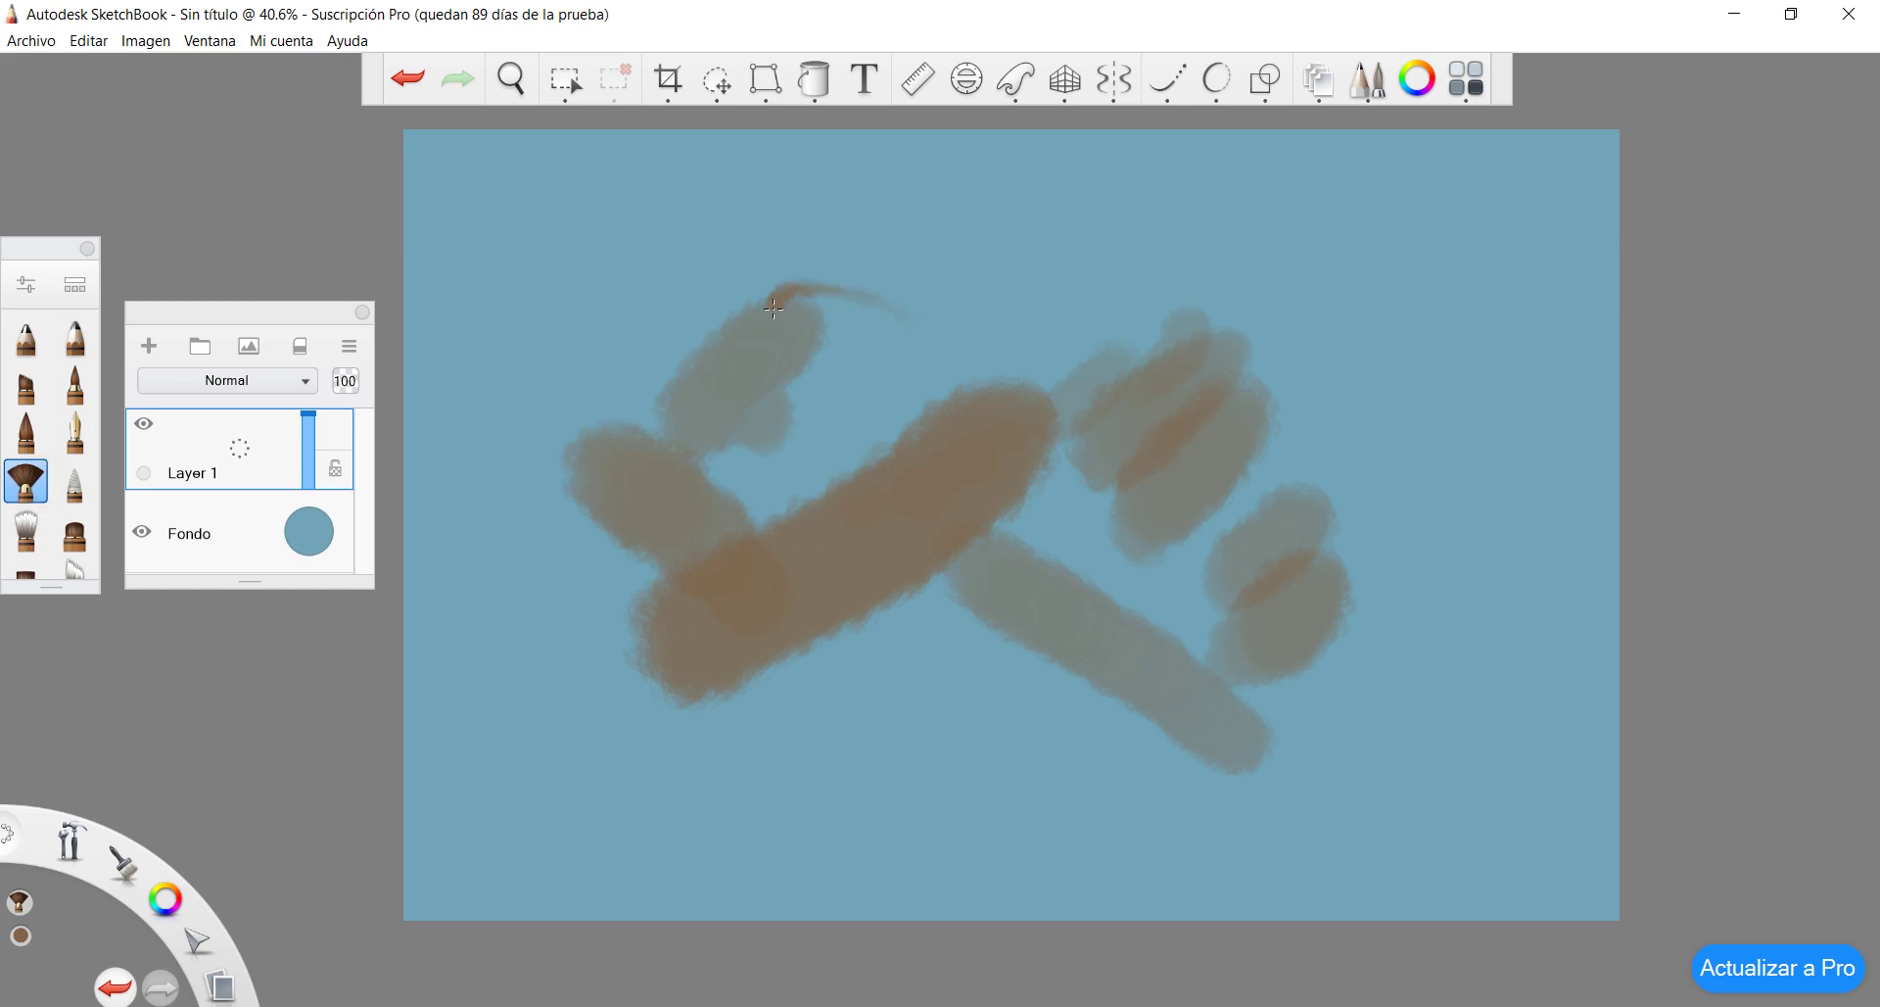
# Draw three straight brown lines at different angles along the ruler with a pointed brush, closing the ruler when done
pyautogui.click(917, 78)
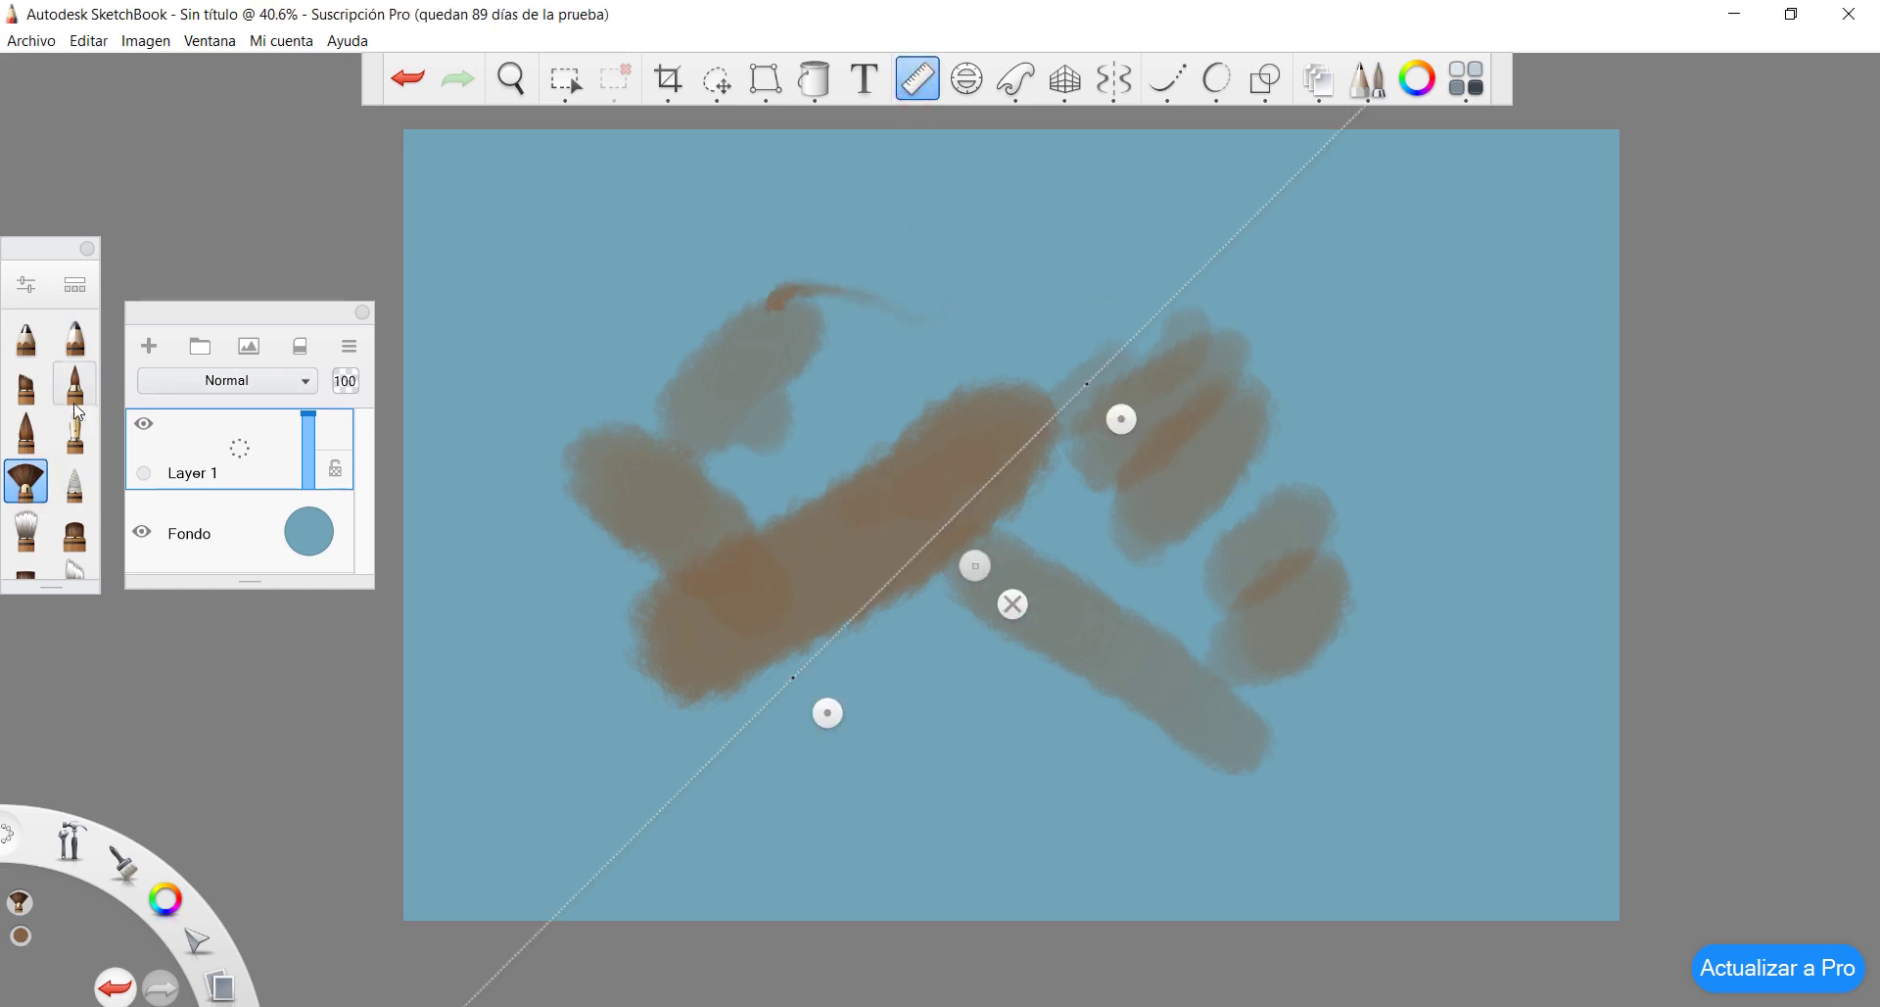
pyautogui.click(26, 432)
pyautogui.moveTo(720, 675)
pyautogui.mouseDown()
pyautogui.moveTo(940, 528)
pyautogui.moveTo(1312, 161)
pyautogui.mouseUp()
pyautogui.moveTo(1123, 421)
pyautogui.mouseDown()
pyautogui.moveTo(1265, 535)
pyautogui.moveTo(1317, 652)
pyautogui.mouseUp()
pyautogui.moveTo(691, 705); pyautogui.dragTo(1542, 588)
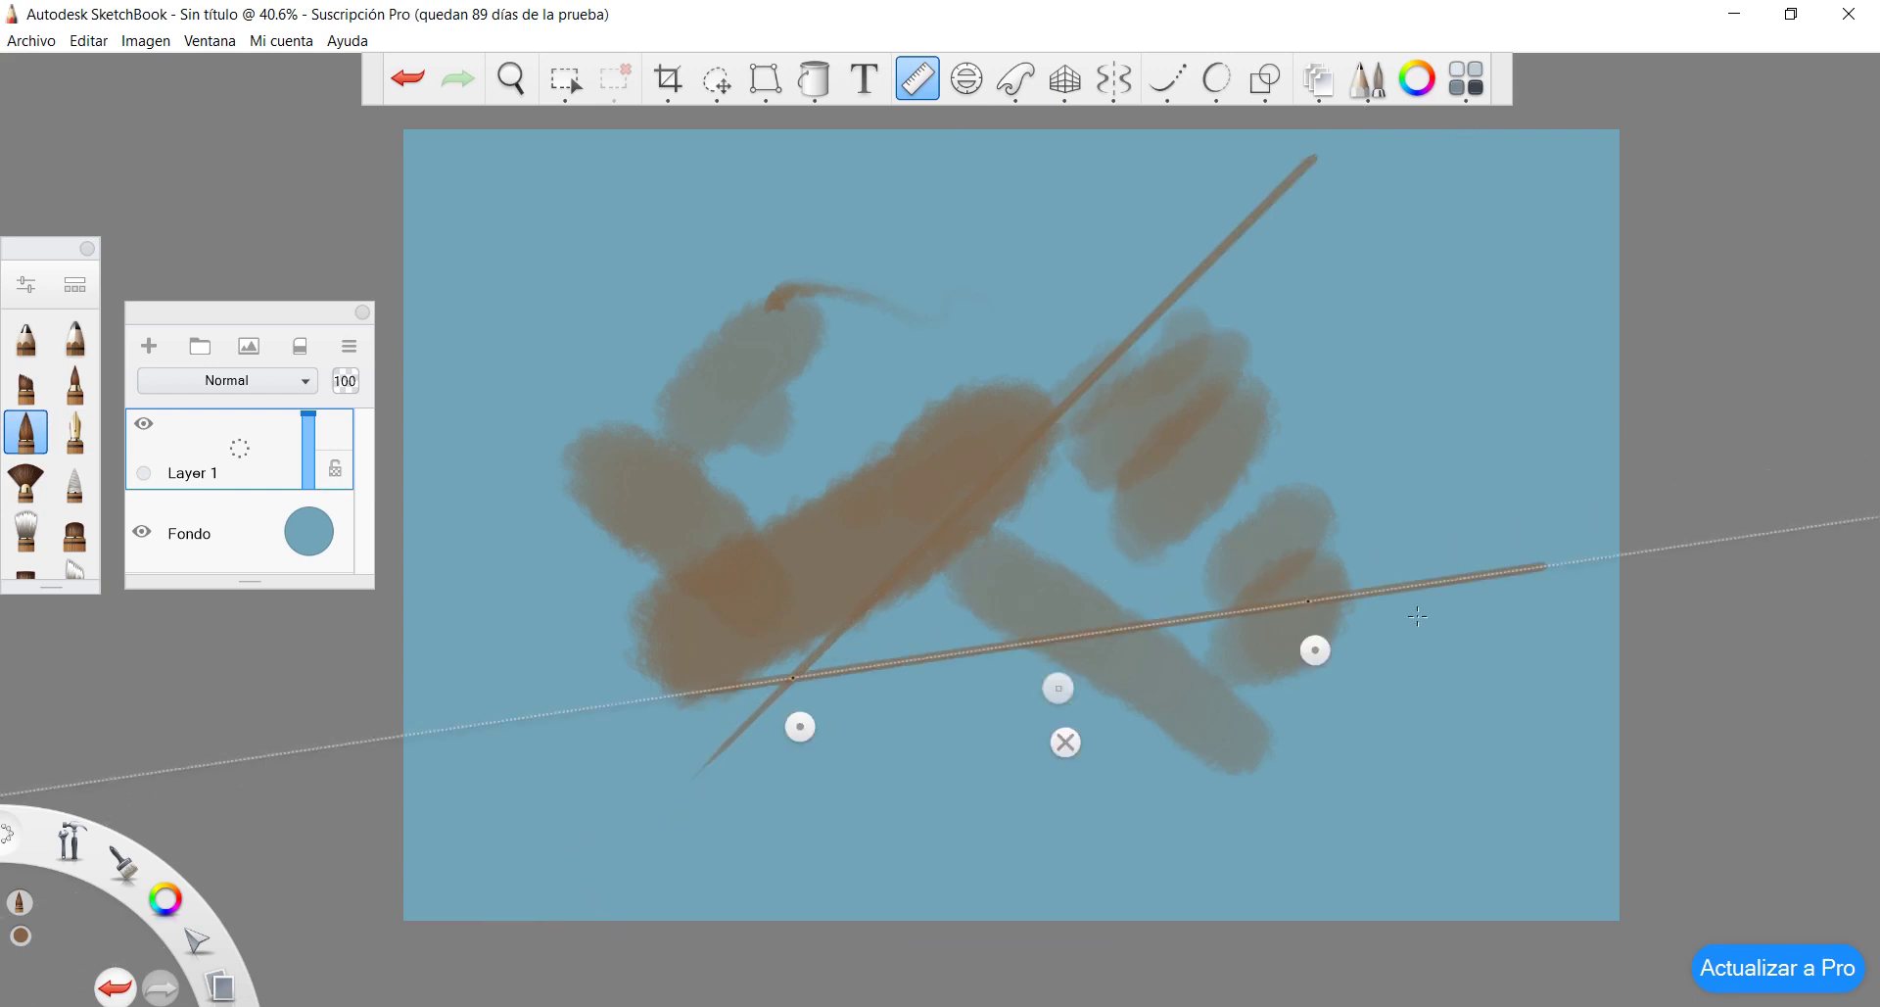
pyautogui.moveTo(1313, 651); pyautogui.dragTo(1314, 794)
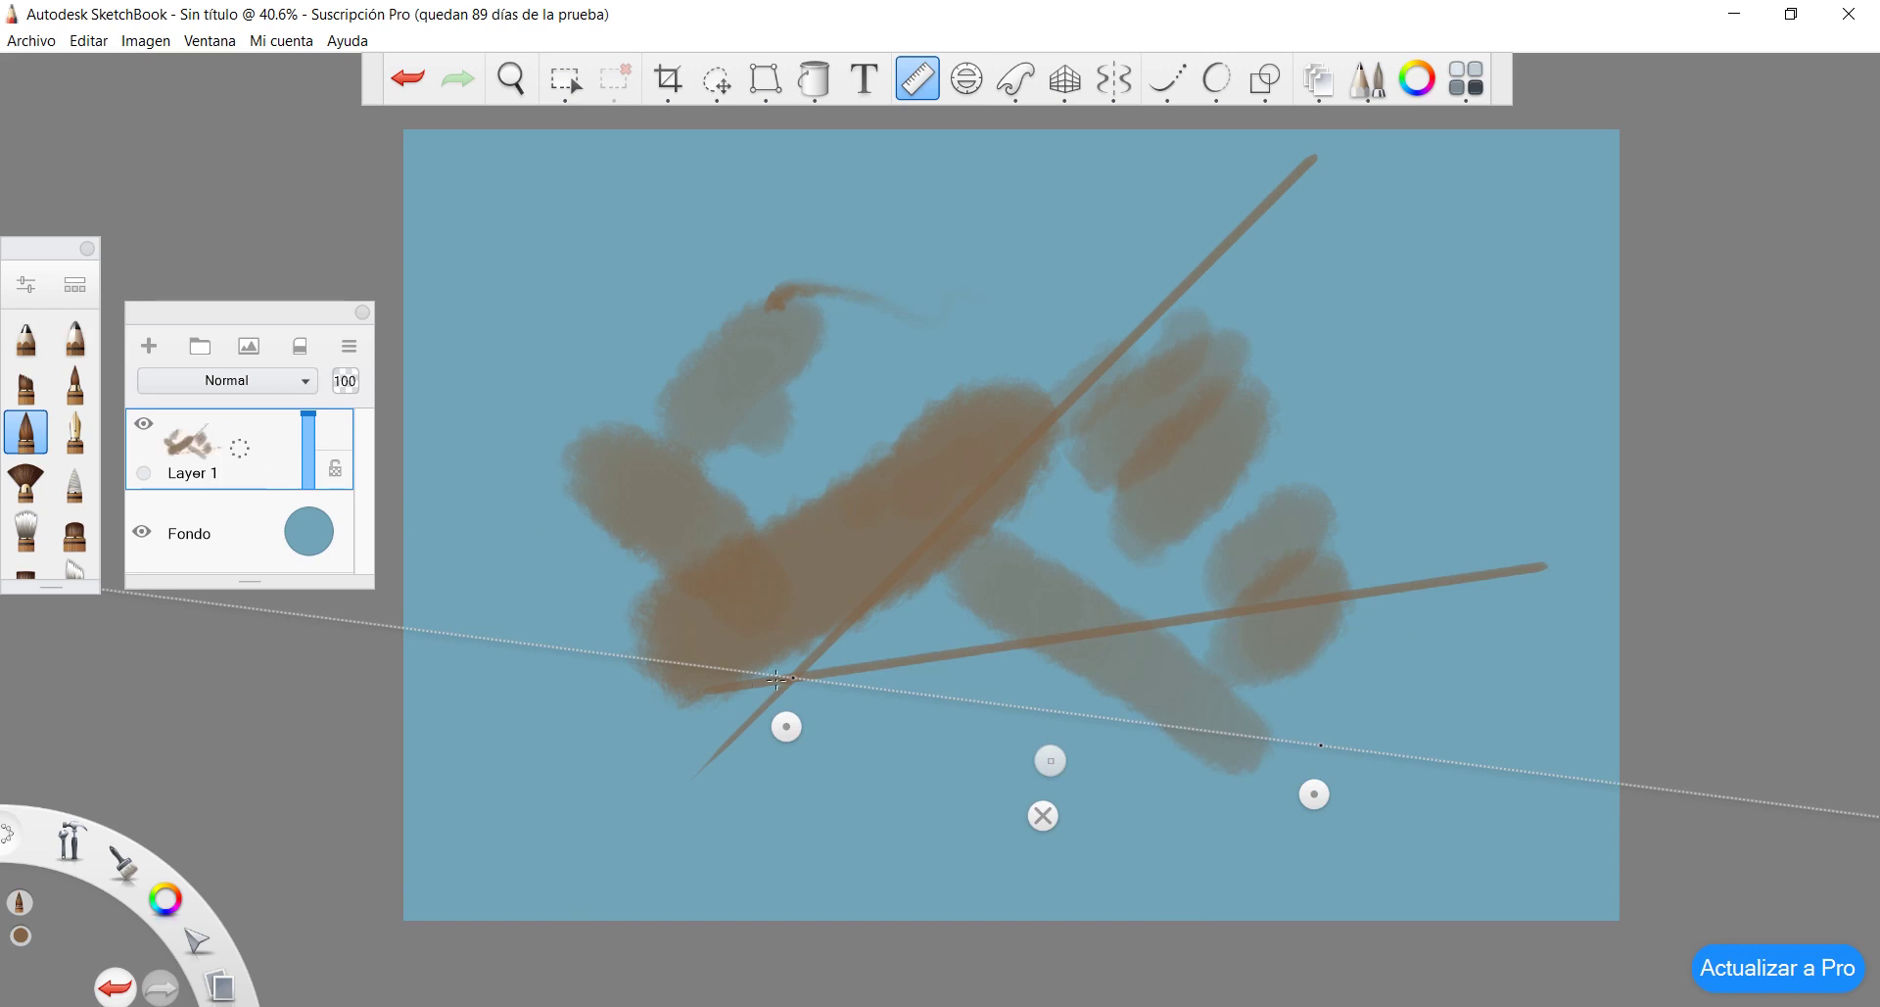
pyautogui.moveTo(867, 688); pyautogui.dragTo(1457, 760)
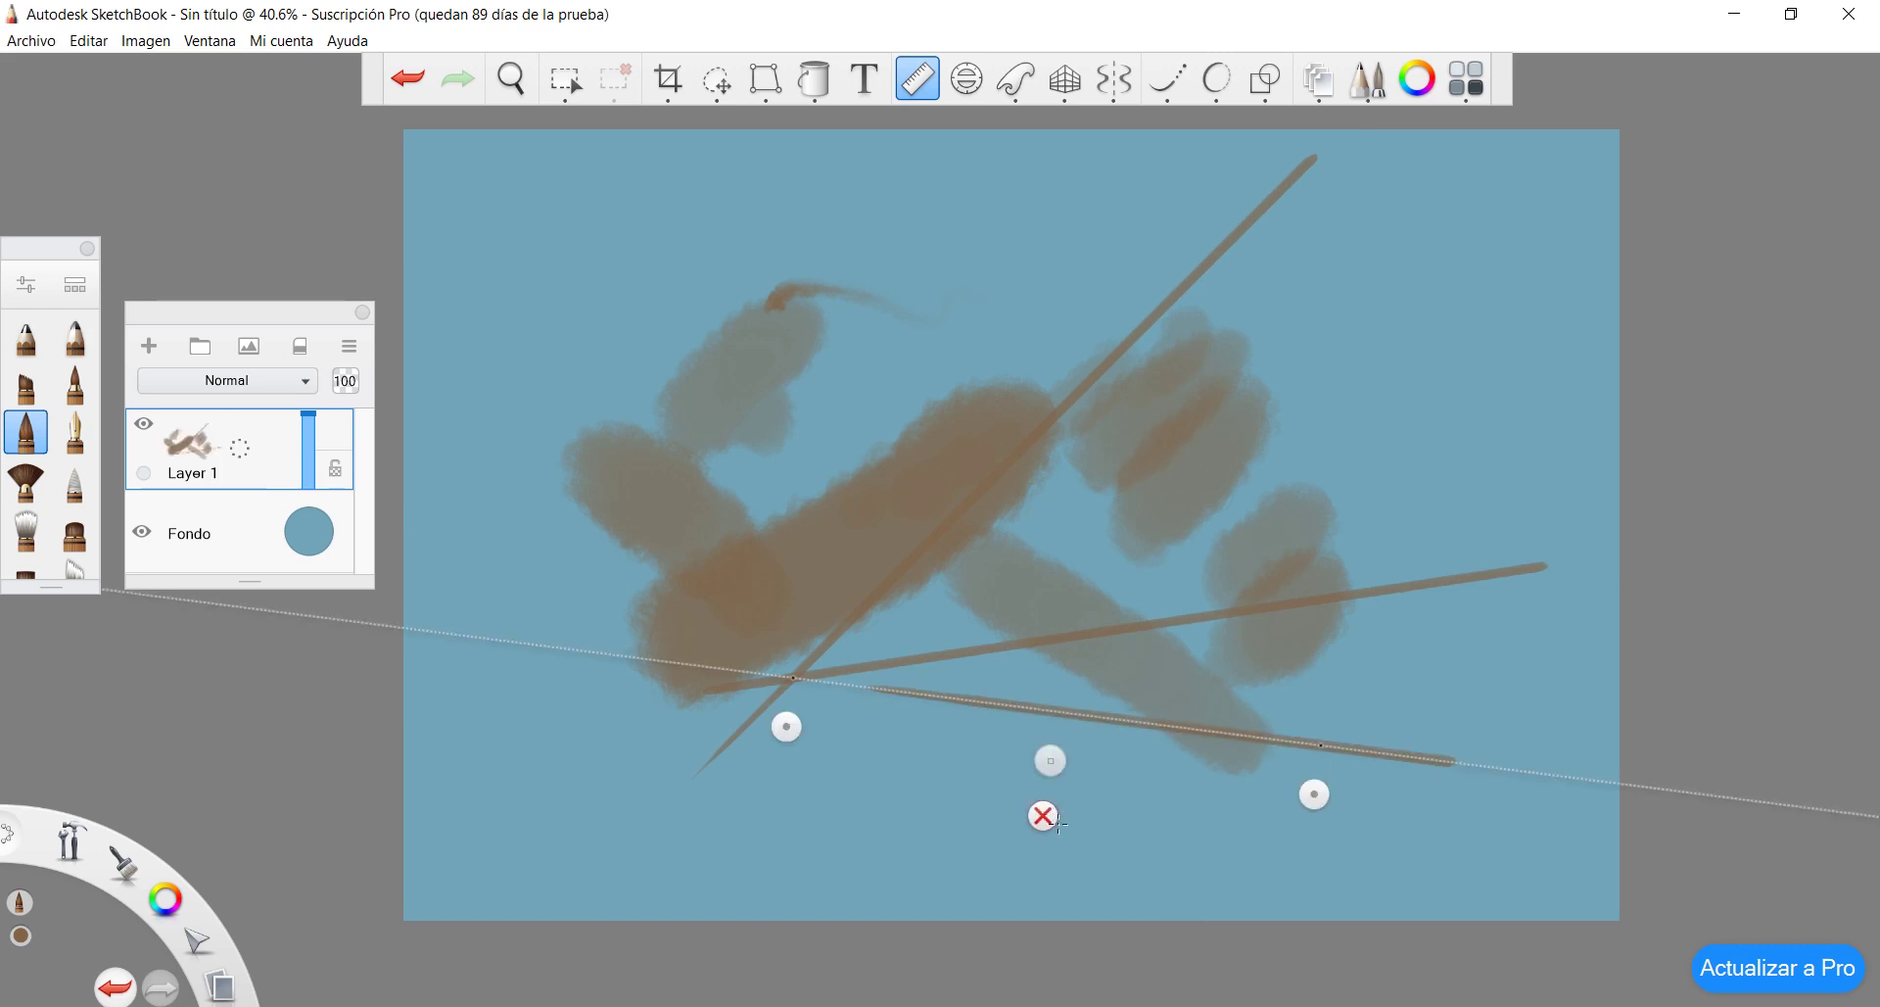
pyautogui.click(1043, 816)
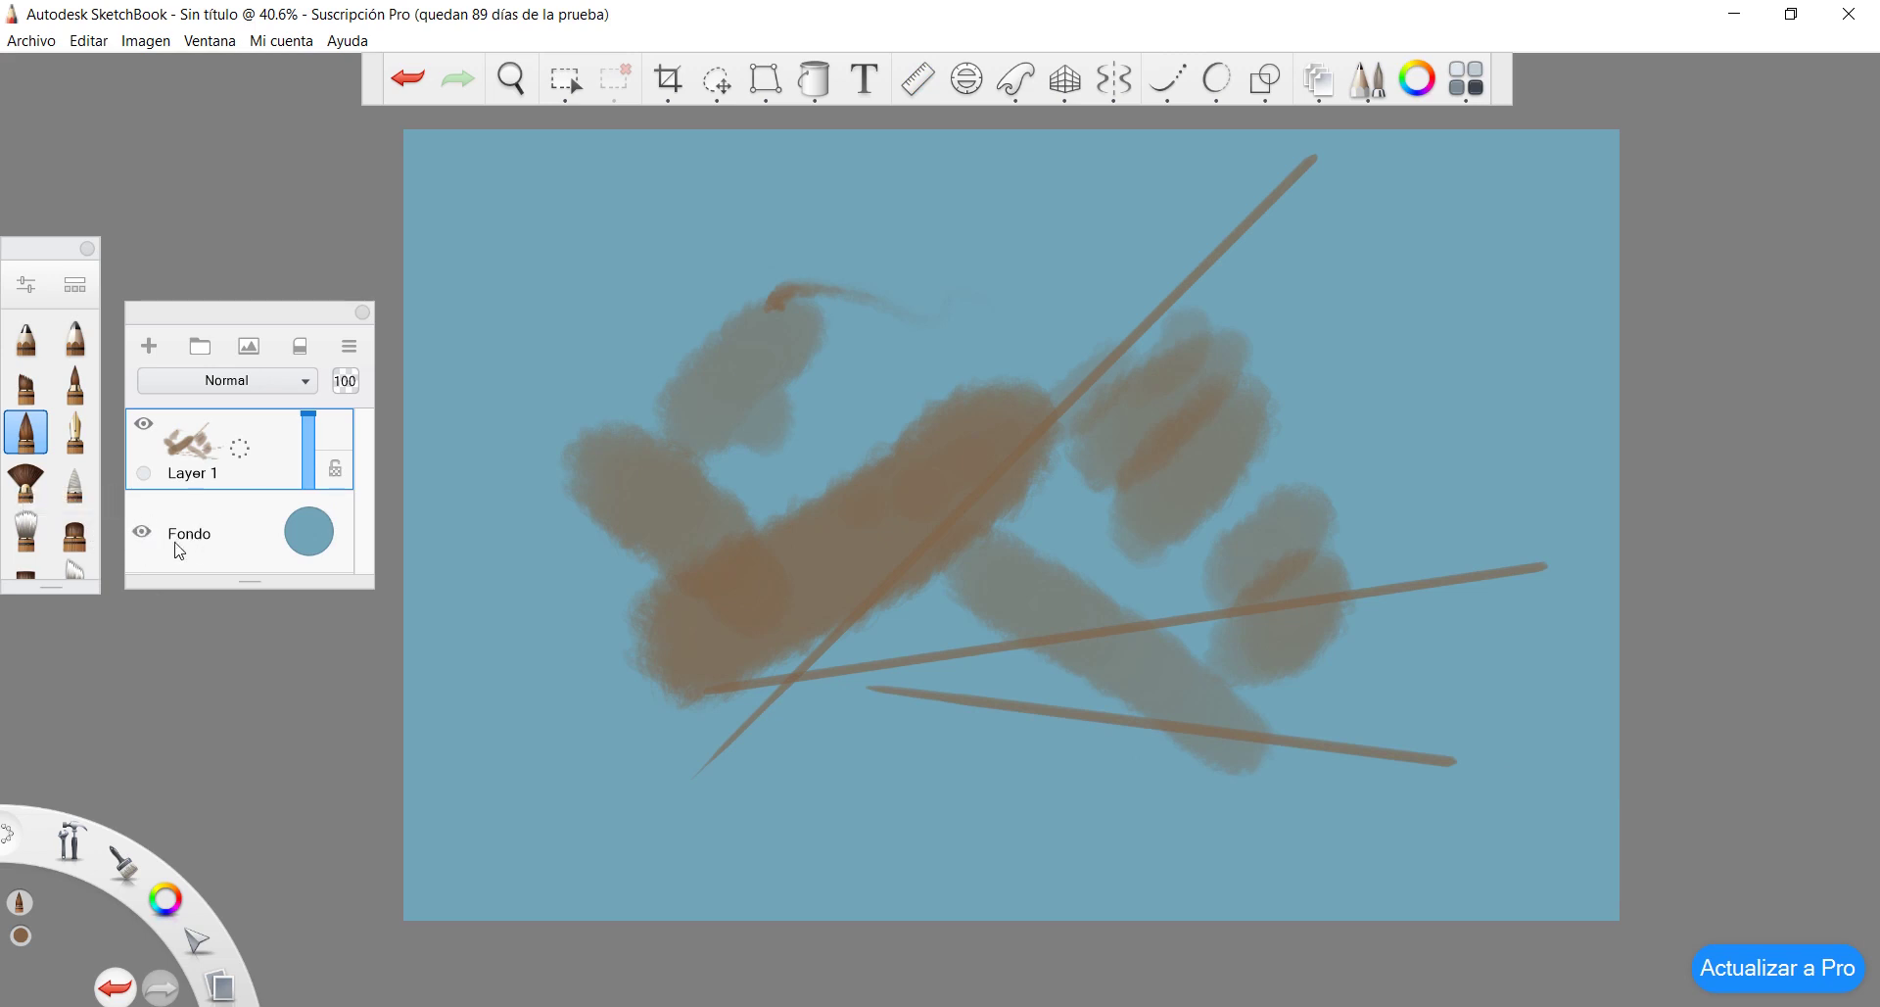
# Hide the Fondo background layer to show transparency behind the strokes, and show it again
pyautogui.click(143, 531)
pyautogui.click(143, 532)
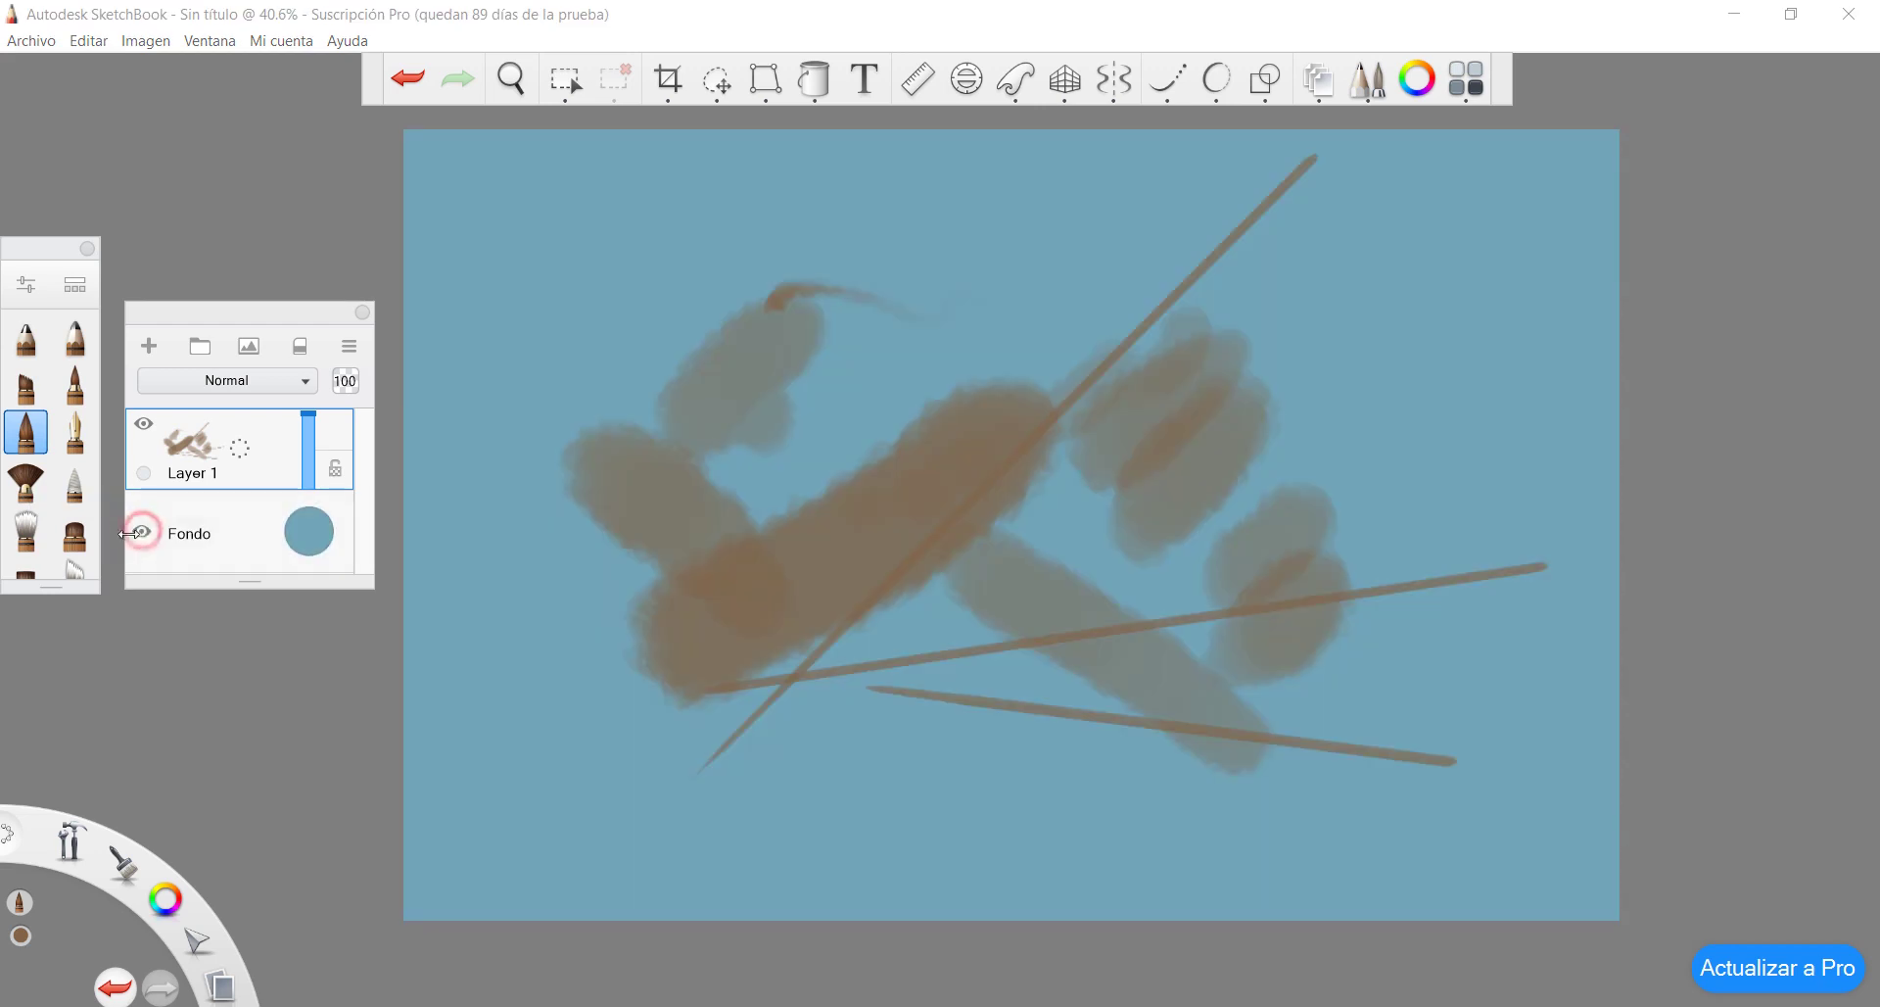
pyautogui.click(140, 532)
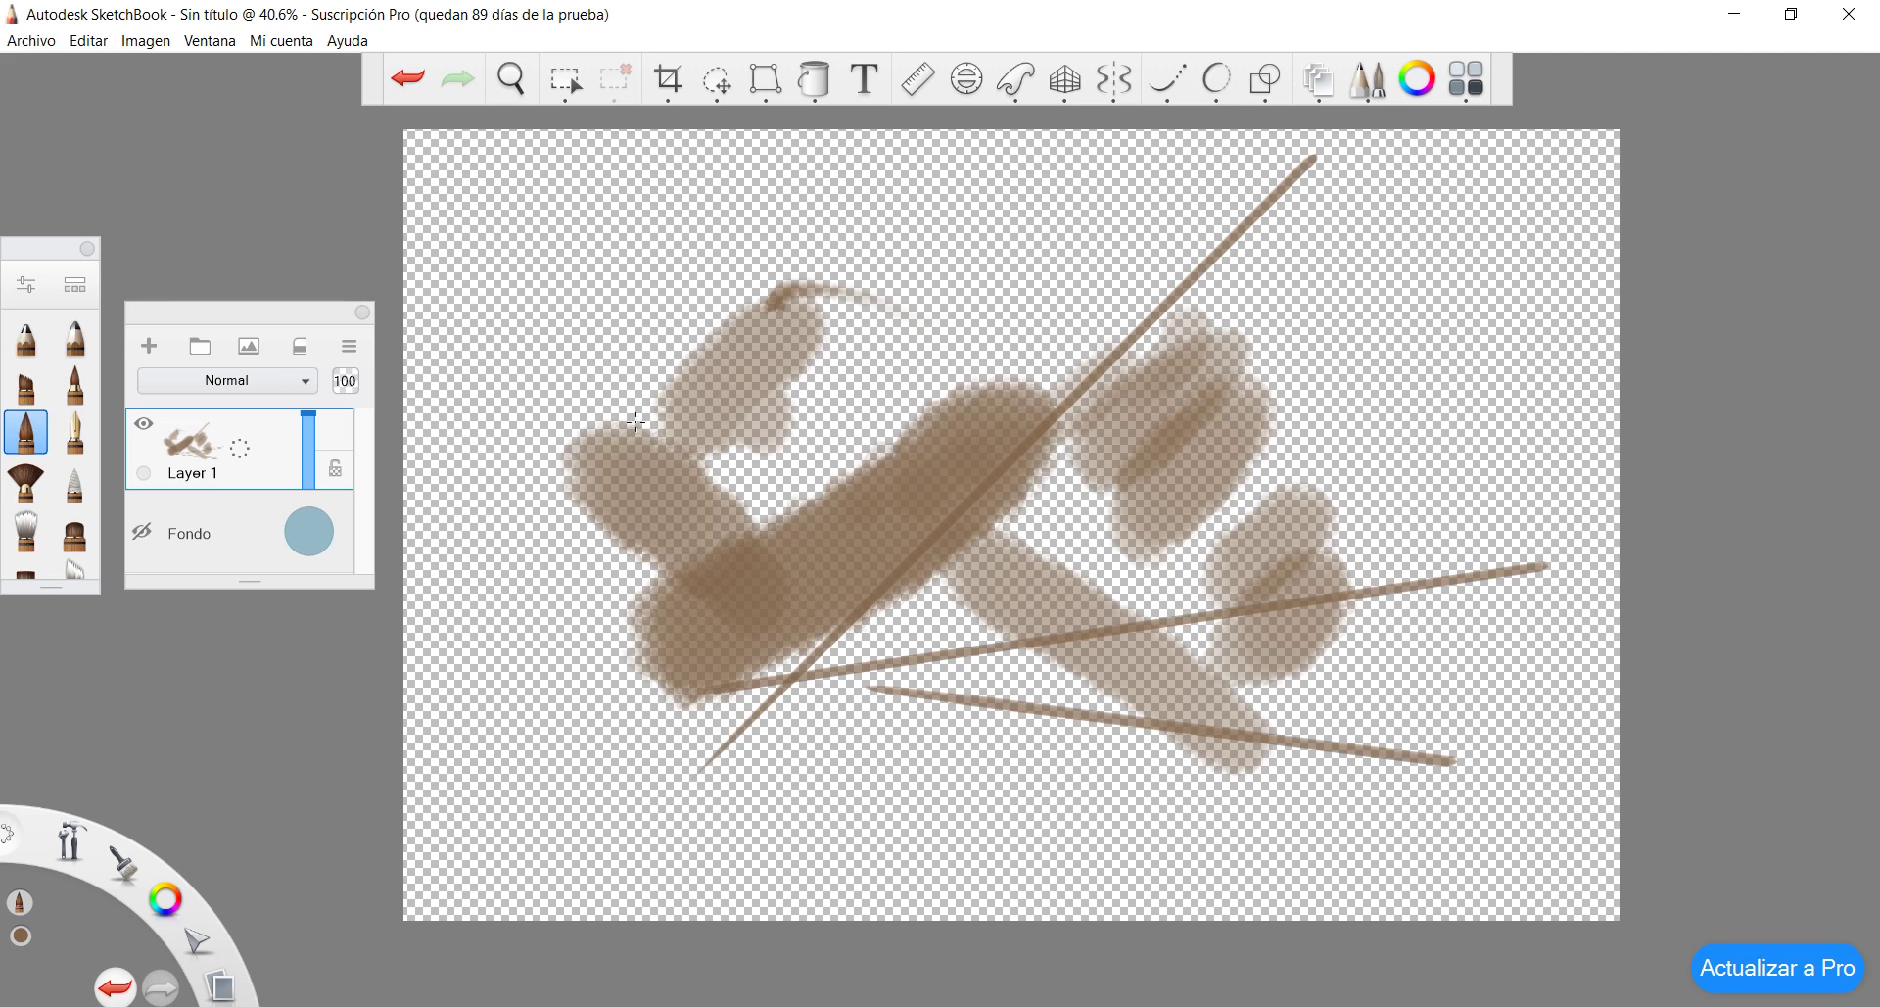
pyautogui.click(145, 532)
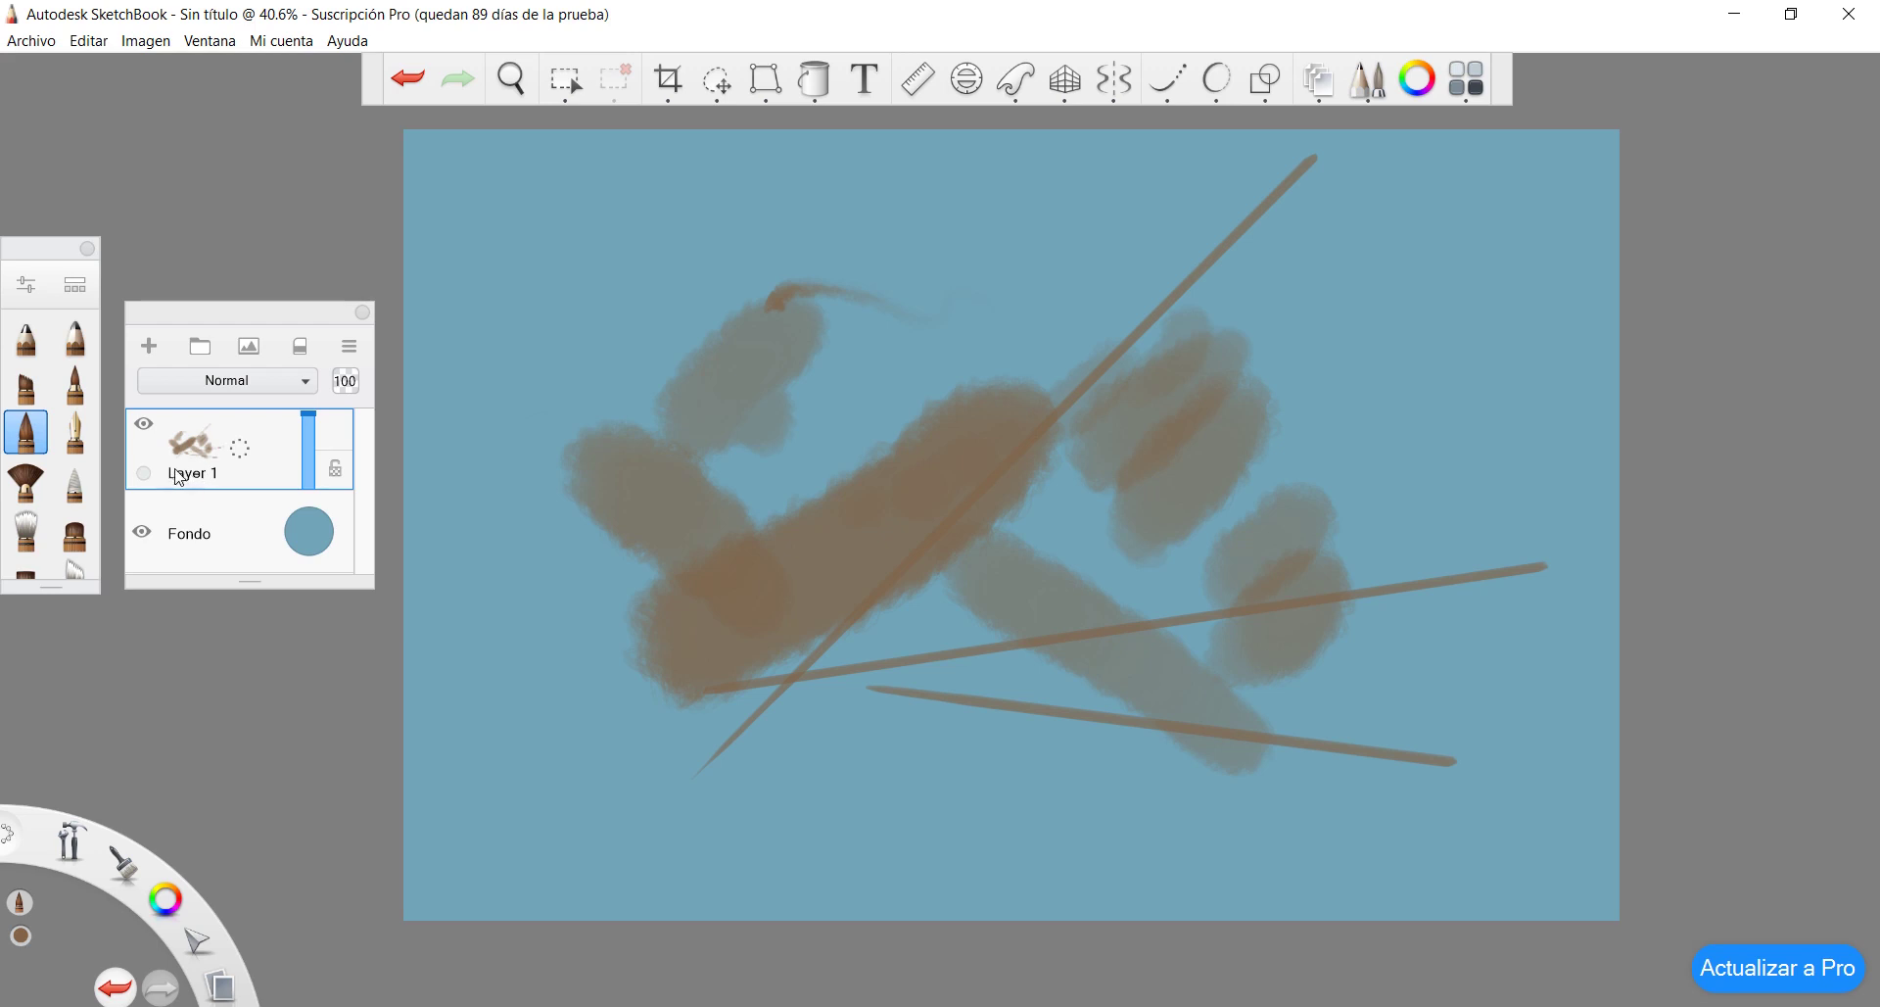
# Toggle Layer 1's visibility off and on, and lower its opacity before restoring it to 100
pyautogui.click(145, 427)
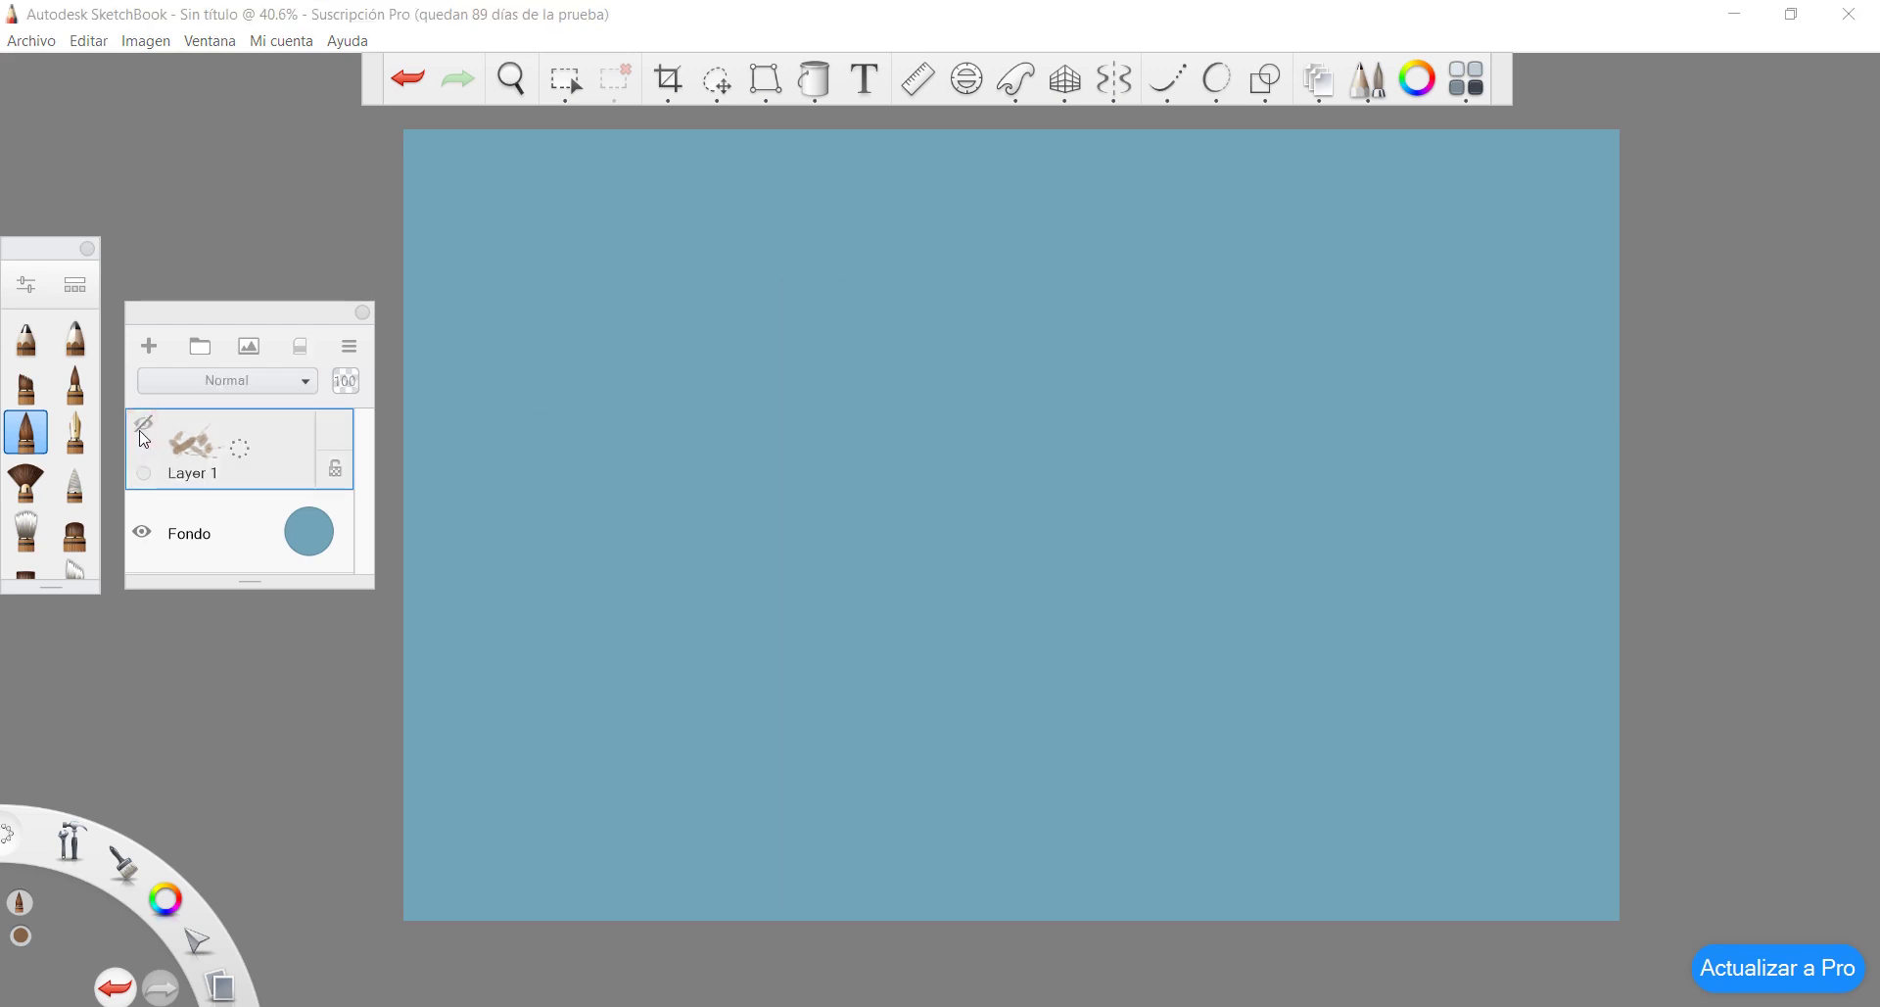
pyautogui.click(144, 426)
pyautogui.click(143, 426)
pyautogui.click(144, 427)
pyautogui.click(144, 427)
pyautogui.click(144, 427)
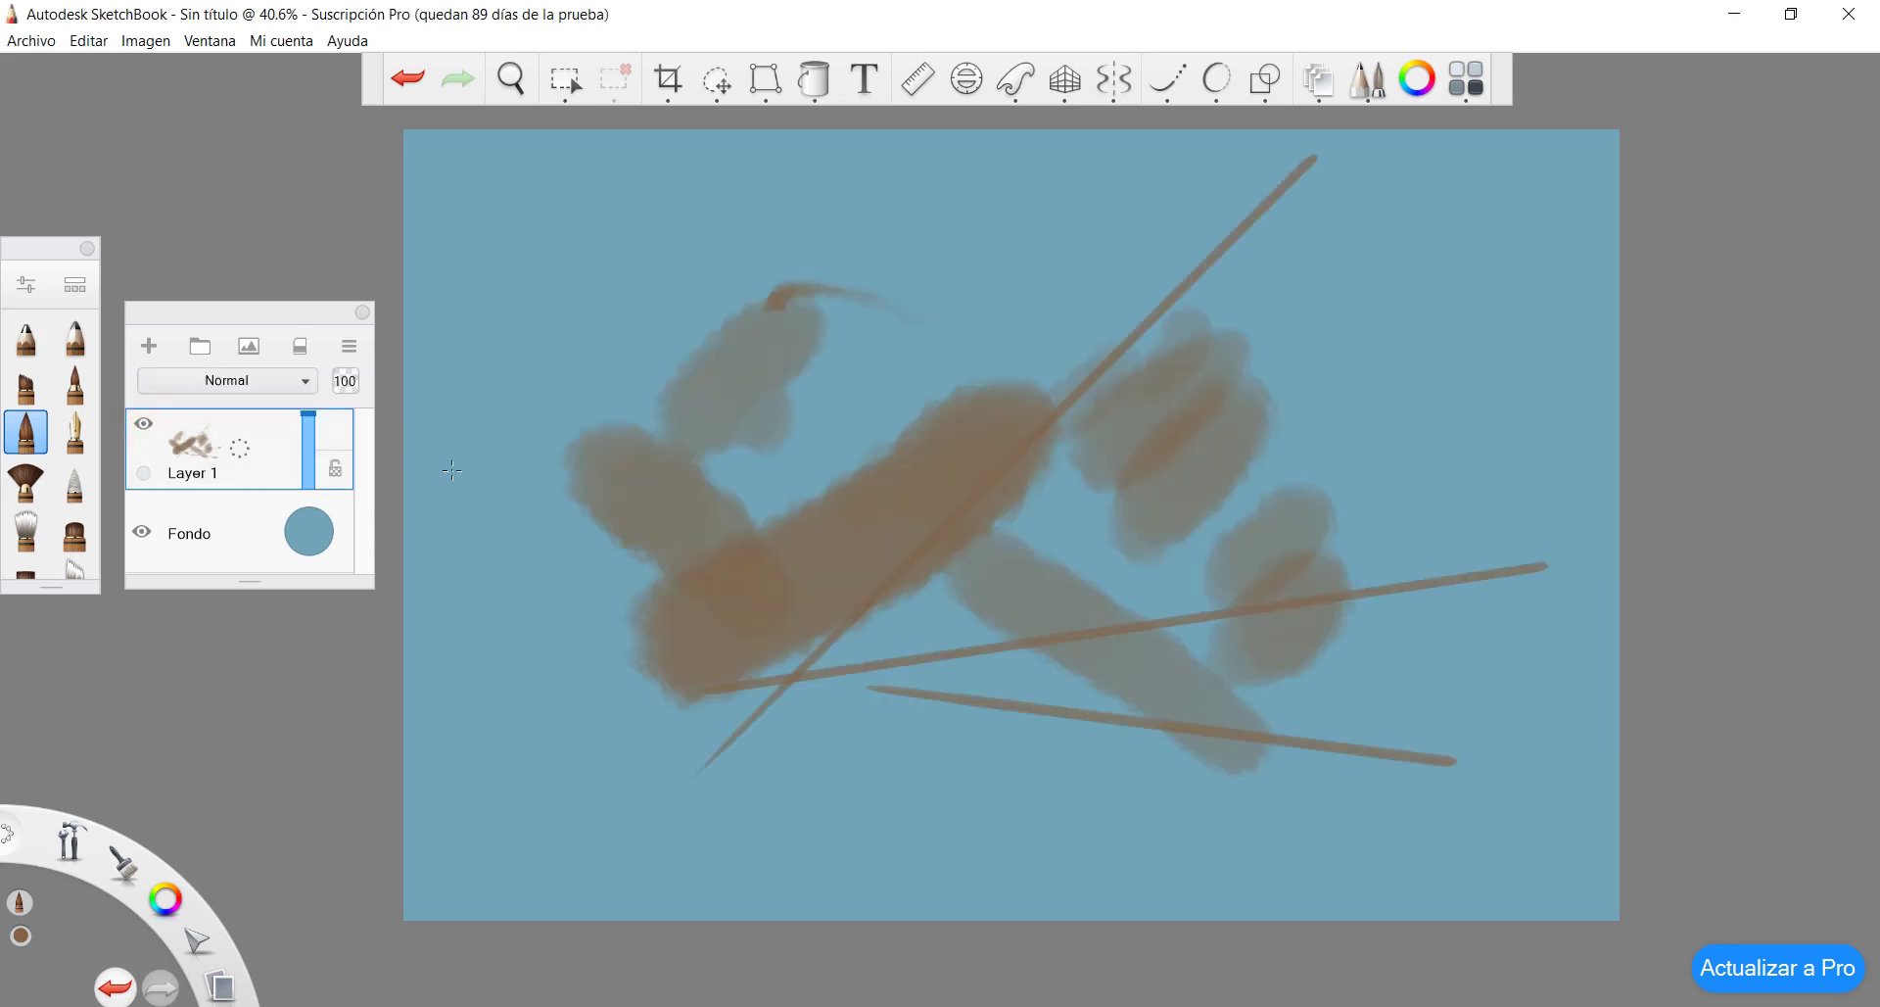
pyautogui.moveTo(307, 432); pyautogui.dragTo(311, 472)
pyautogui.moveTo(316, 446); pyautogui.dragTo(307, 409)
# Add a new layer above Layer 1 and move the layer editor slightly higher
pyautogui.click(149, 347)
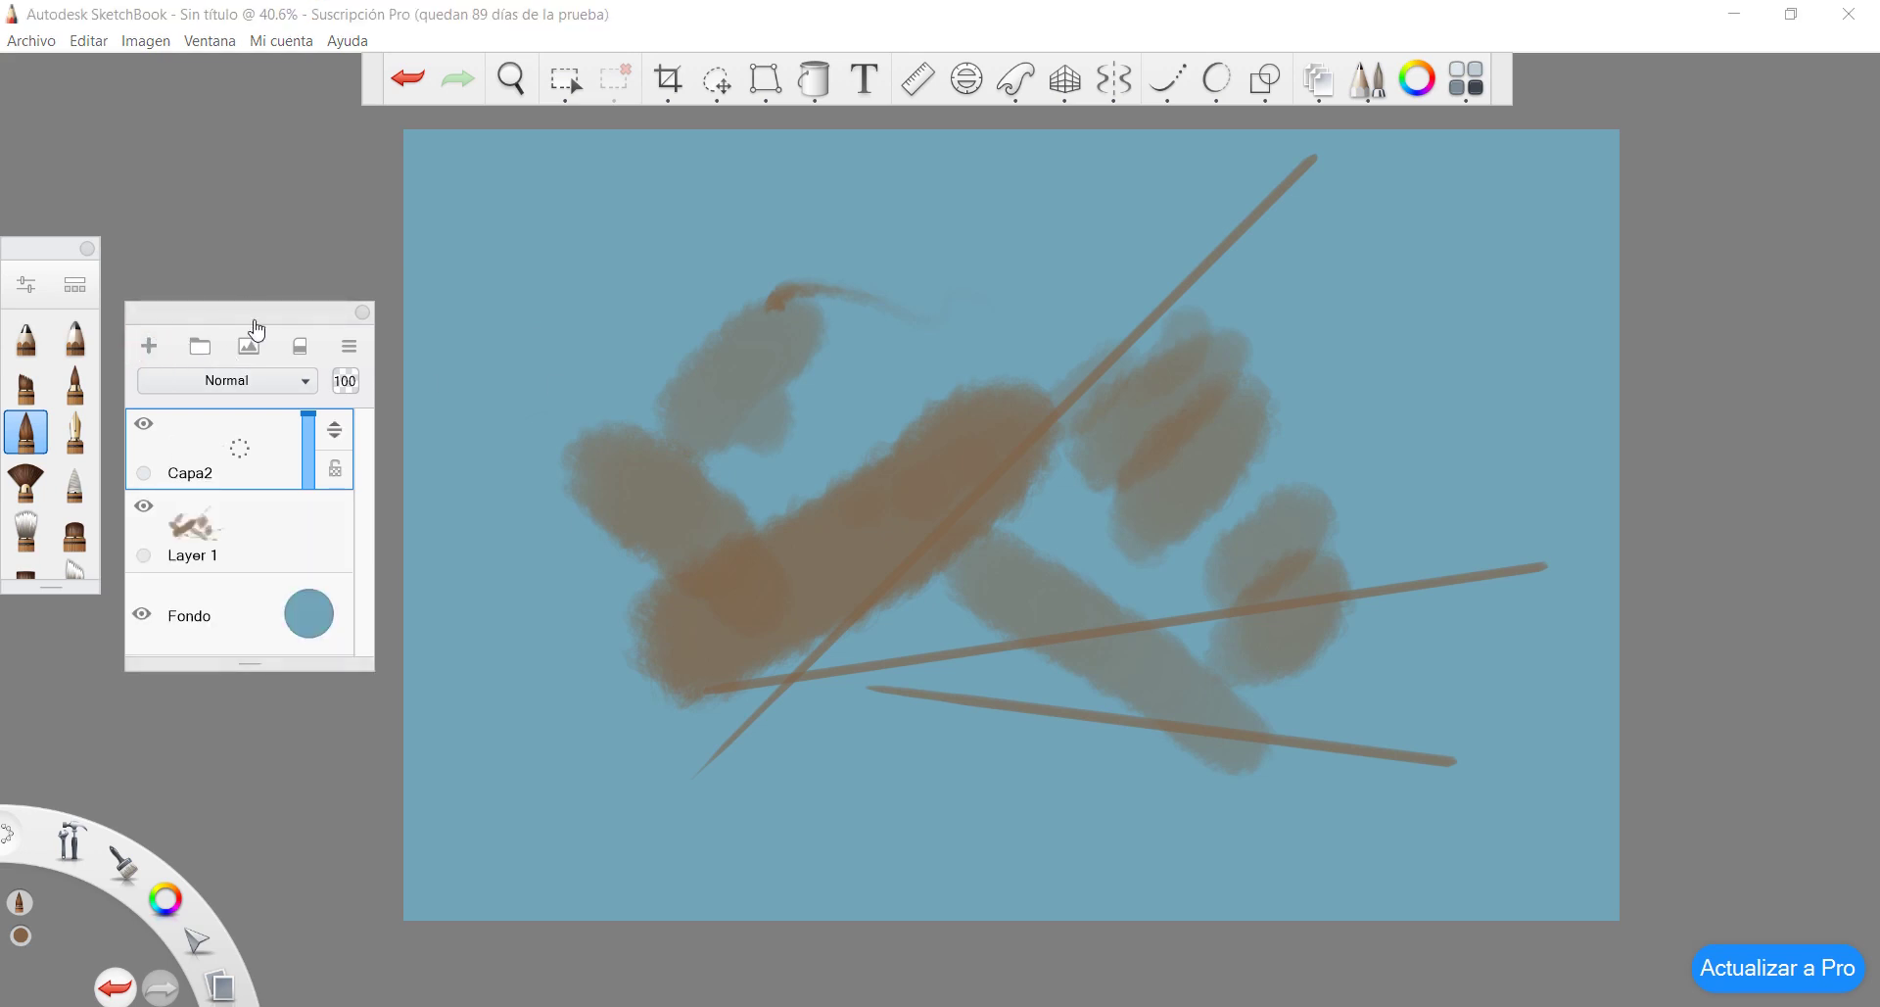
pyautogui.moveTo(254, 314); pyautogui.dragTo(290, 233)
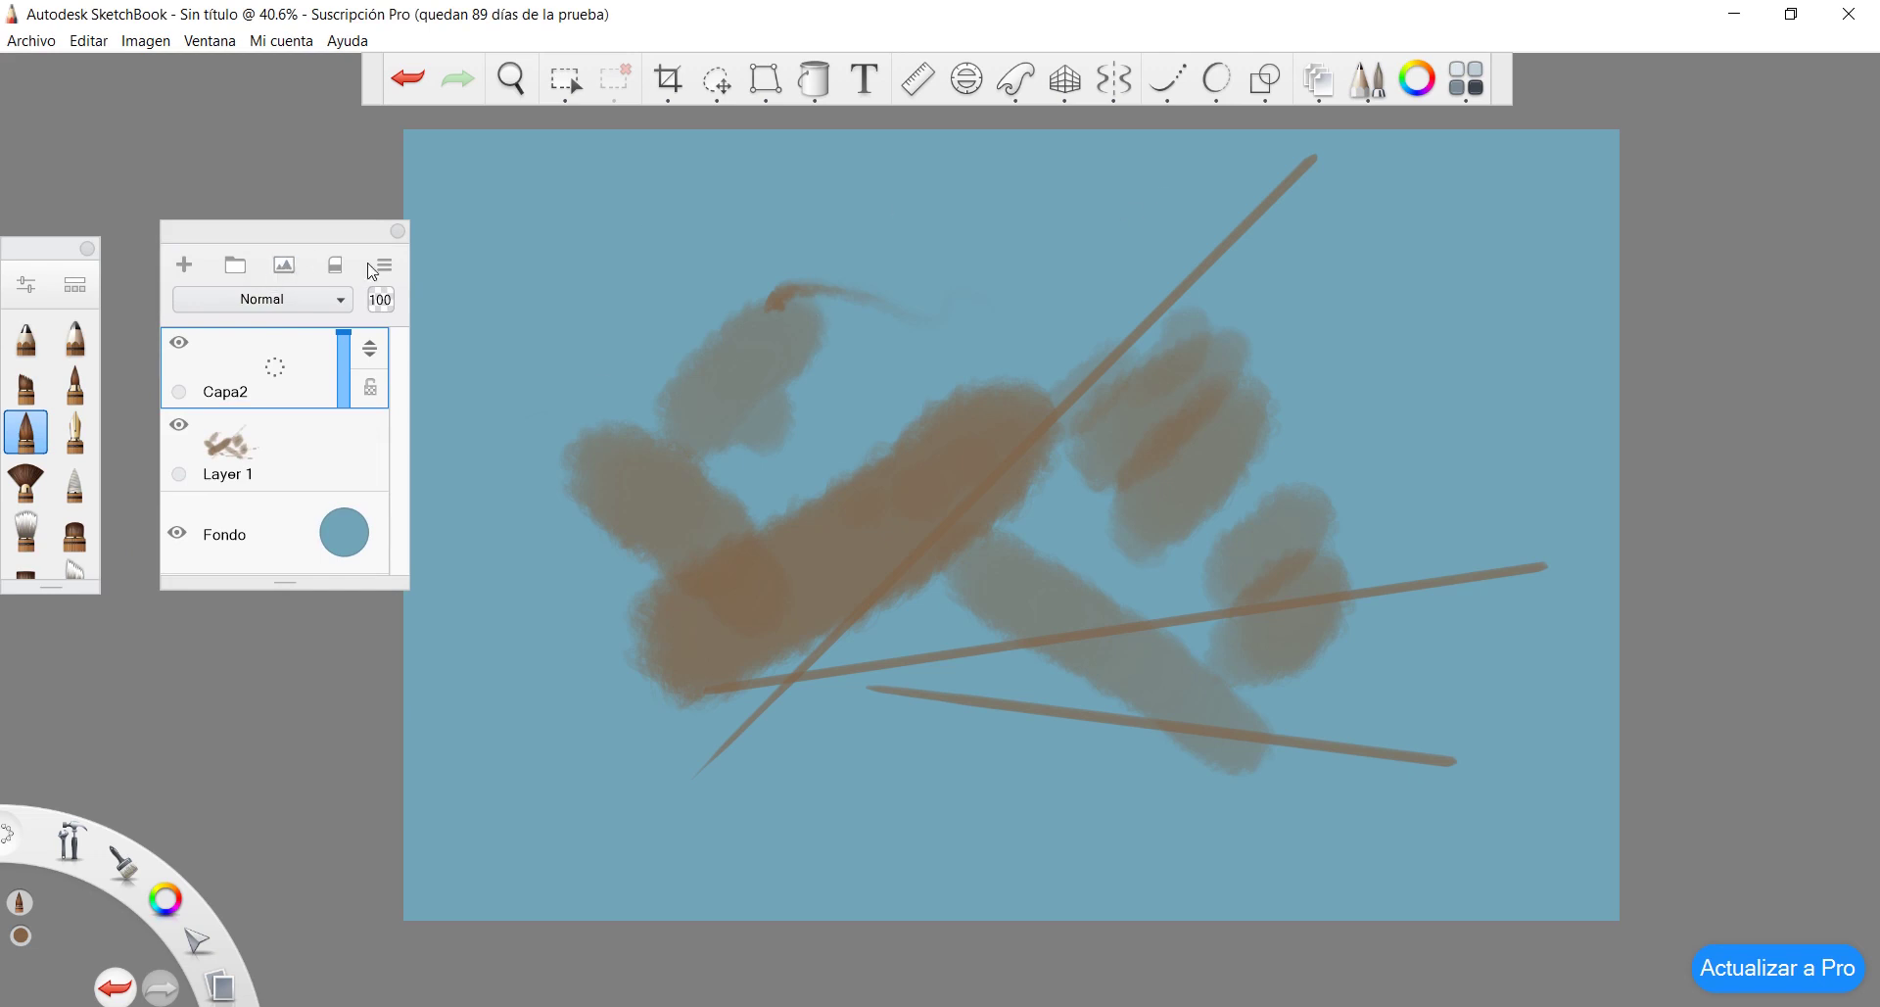
# Show the colour and brush pucks and change the paint colour from brown to red
pyautogui.click(210, 40)
pyautogui.click(238, 121)
pyautogui.click(210, 40)
pyautogui.click(242, 144)
pyautogui.click(1584, 265)
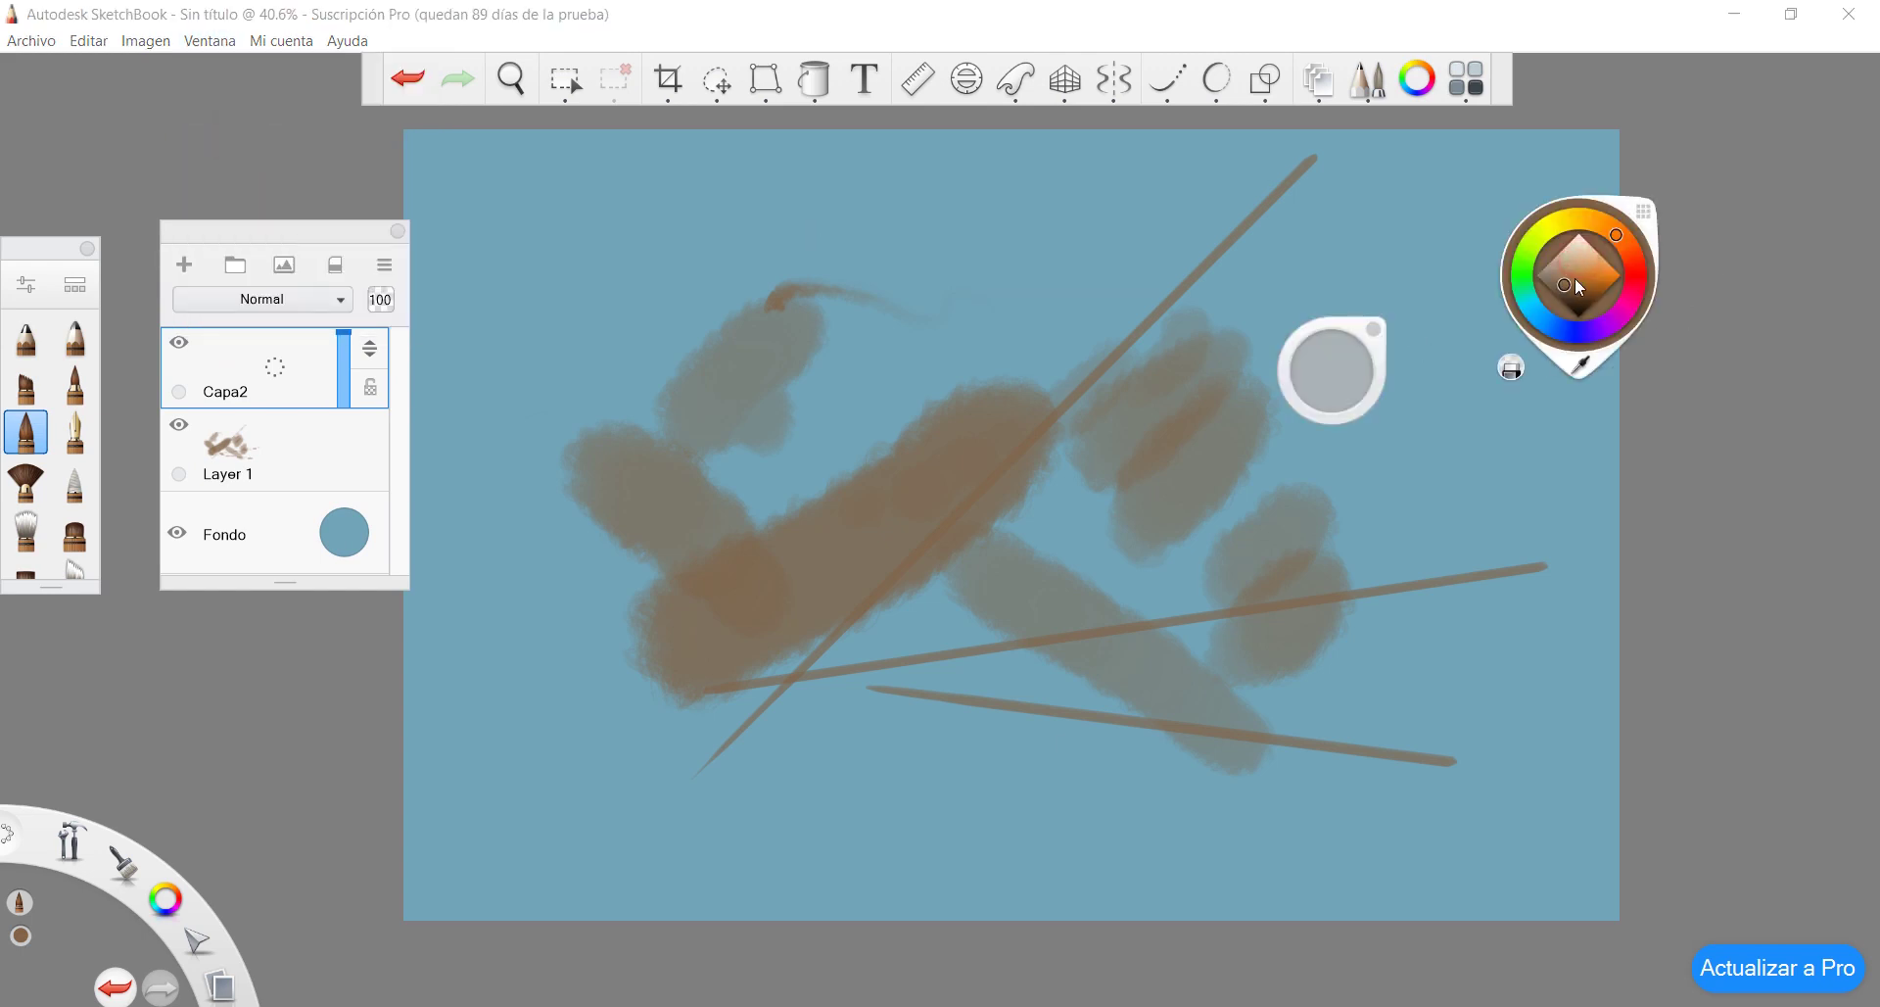
pyautogui.click(1635, 261)
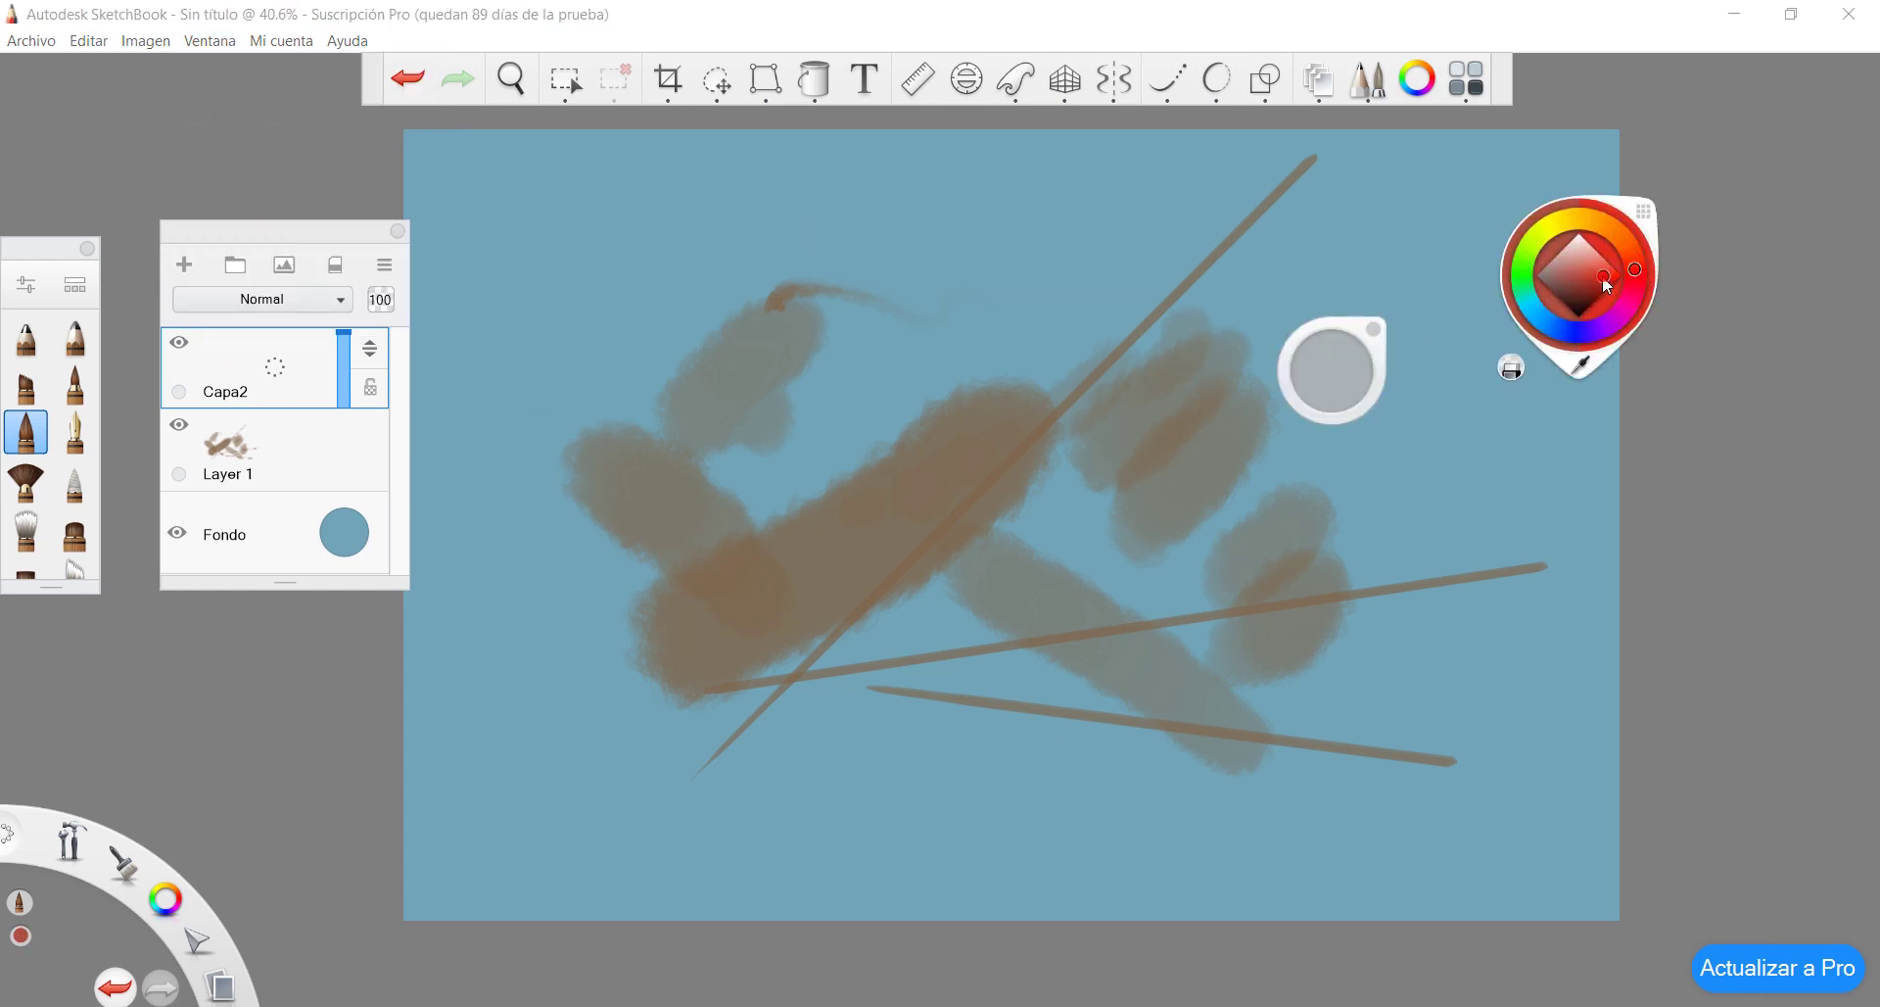
# Sketch thin red curved lines over the left brown strokes on the new layer, using the pencil brush
pyautogui.click(25, 336)
pyautogui.click(950, 754)
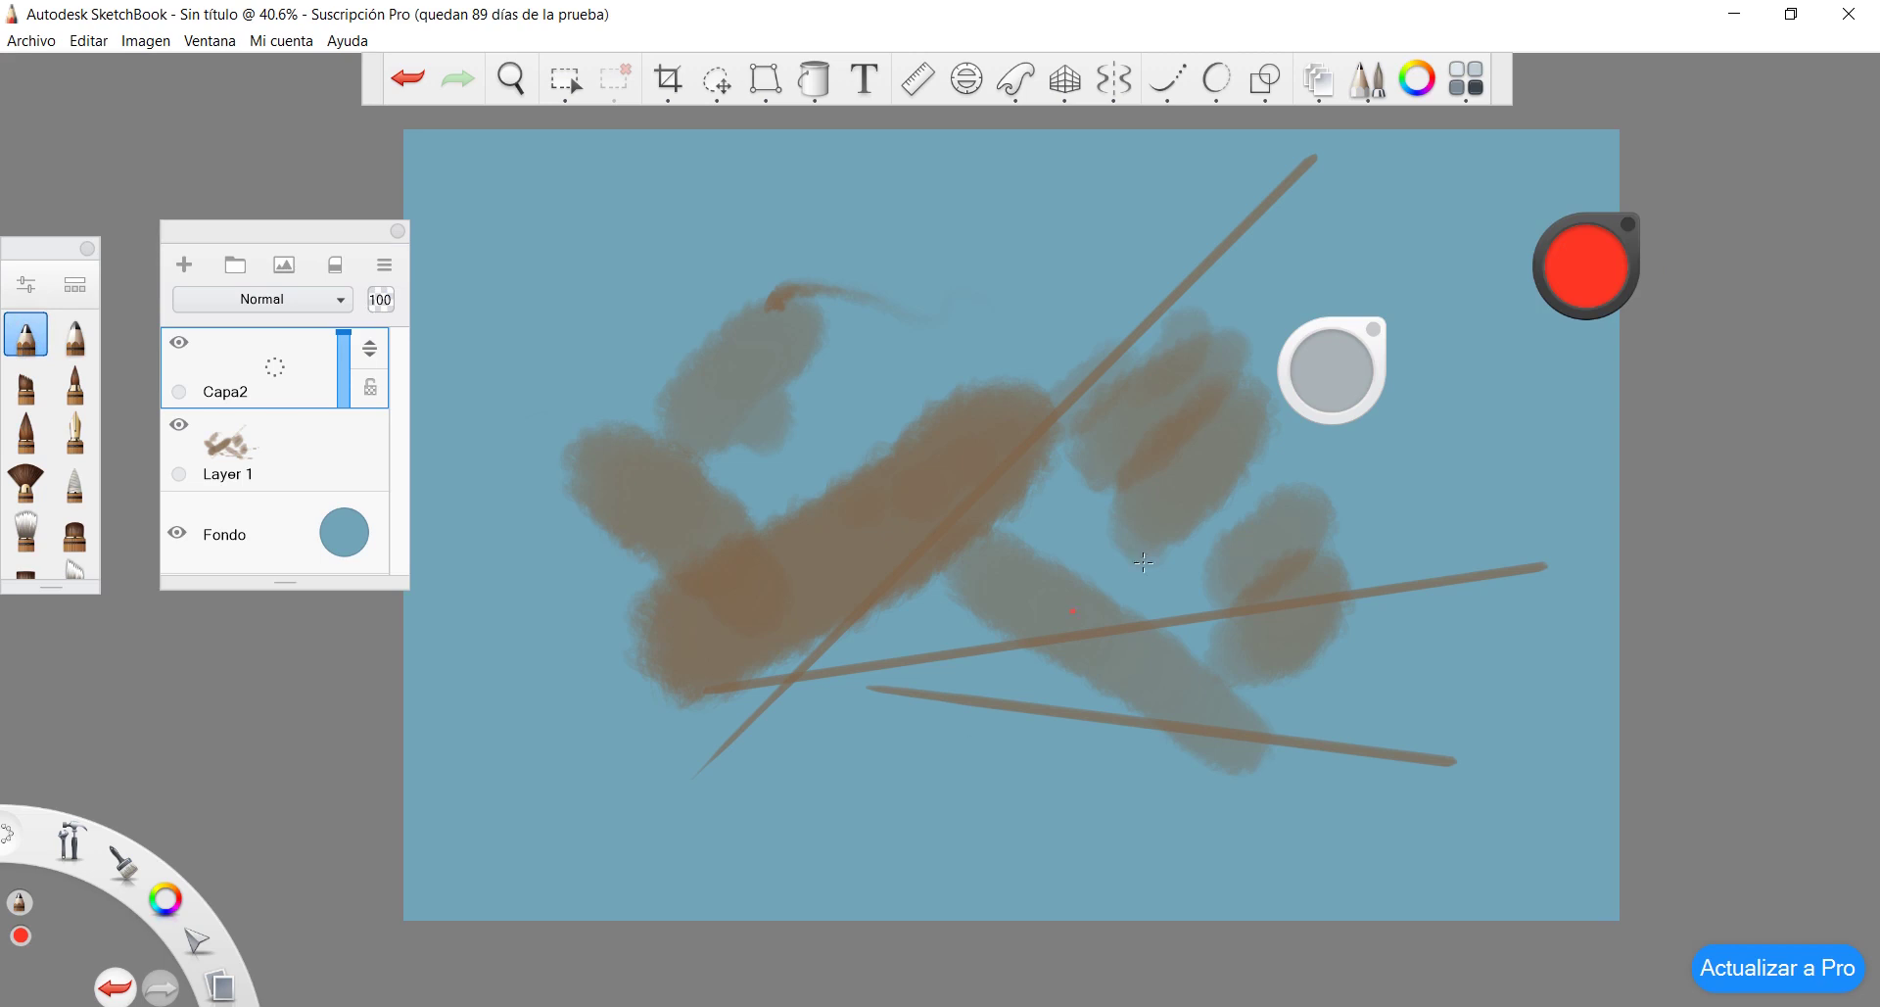
pyautogui.moveTo(759, 208); pyautogui.dragTo(744, 338)
pyautogui.moveTo(735, 241); pyautogui.dragTo(626, 504)
pyautogui.moveTo(662, 404); pyautogui.dragTo(842, 617)
pyautogui.moveTo(833, 477)
pyautogui.mouseDown()
pyautogui.moveTo(908, 411)
pyautogui.moveTo(808, 485)
pyautogui.moveTo(916, 377)
pyautogui.moveTo(798, 470)
pyautogui.mouseUp()
# Add dense red hatching along the upper and lower edges of the central brown stroke on Capa2
pyautogui.click(1163, 370)
pyautogui.moveTo(868, 404); pyautogui.dragTo(807, 466)
pyautogui.moveTo(844, 342); pyautogui.dragTo(797, 482)
pyautogui.moveTo(863, 330)
pyautogui.mouseDown()
pyautogui.moveTo(811, 464)
pyautogui.moveTo(829, 441)
pyautogui.mouseUp()
pyautogui.moveTo(901, 330)
pyautogui.mouseDown()
pyautogui.moveTo(858, 442)
pyautogui.moveTo(906, 412)
pyautogui.mouseUp()
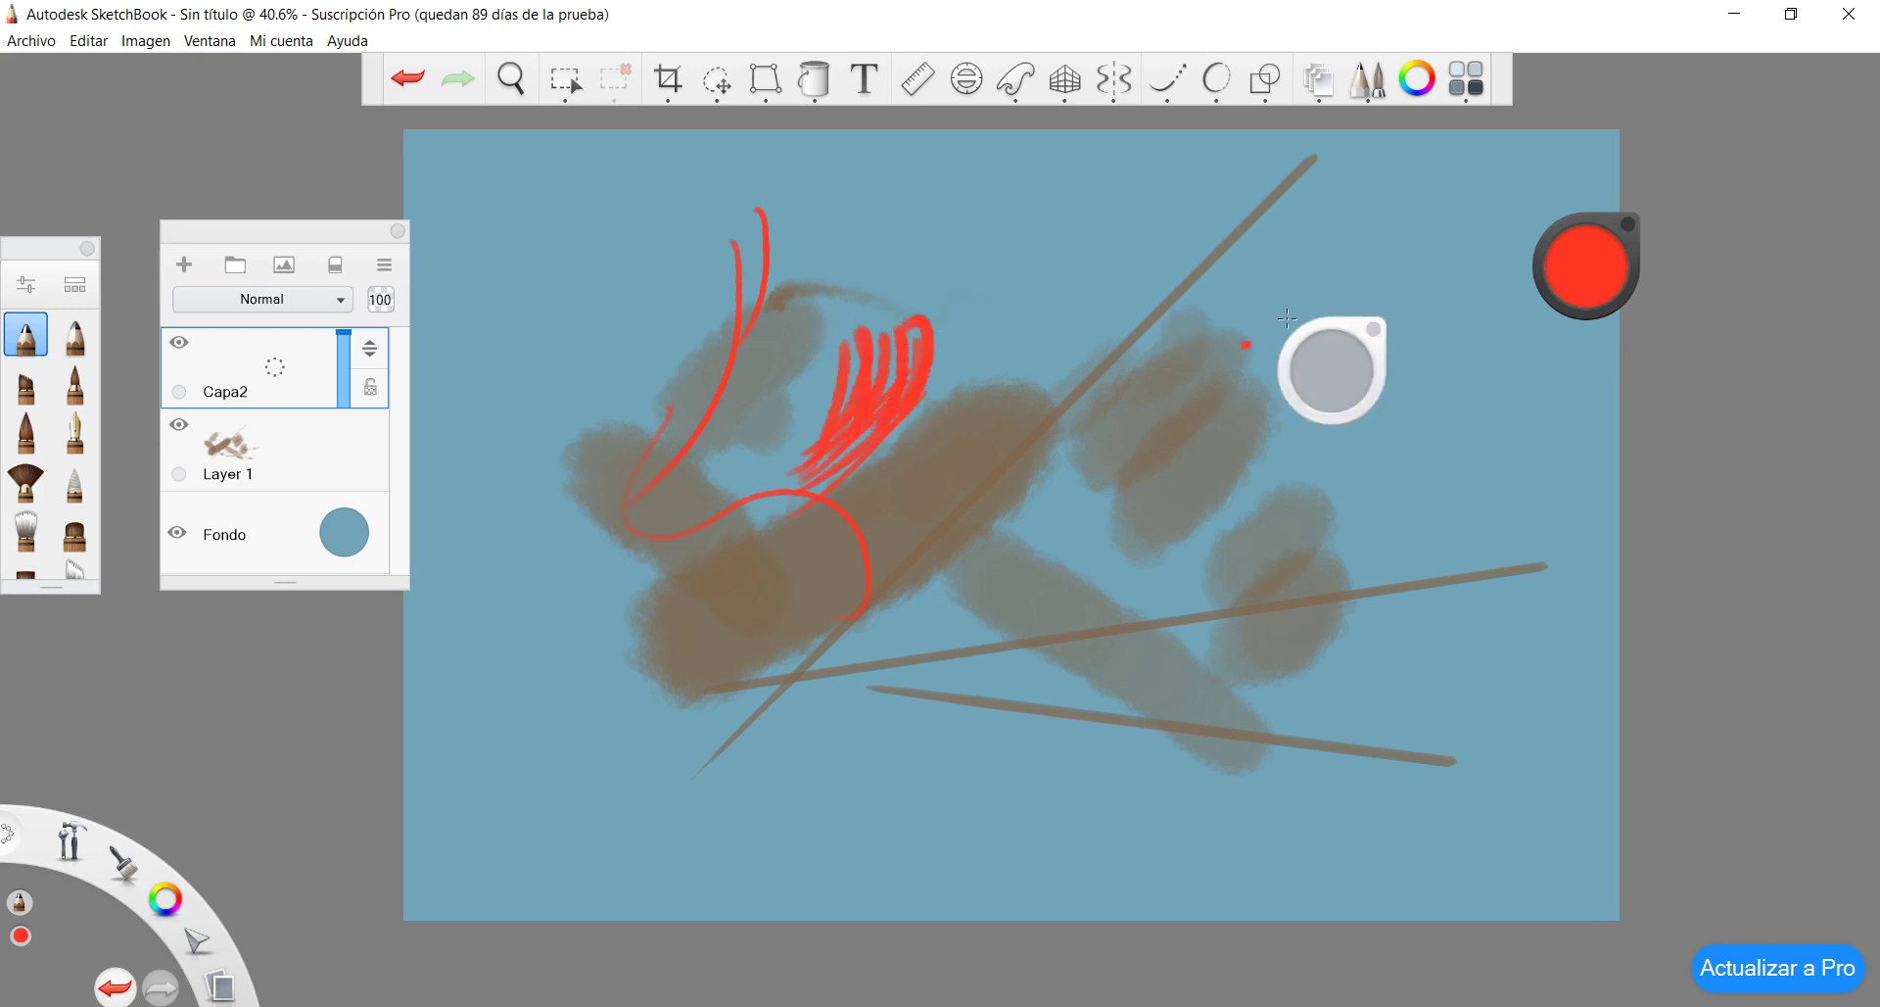
pyautogui.moveTo(912, 350)
pyautogui.mouseDown()
pyautogui.moveTo(1031, 301)
pyautogui.moveTo(1059, 328)
pyautogui.moveTo(1156, 262)
pyautogui.mouseUp()
pyautogui.click(1133, 324)
pyautogui.moveTo(1025, 498)
pyautogui.mouseDown()
pyautogui.moveTo(1096, 543)
pyautogui.moveTo(1077, 480)
pyautogui.moveTo(1200, 599)
pyautogui.moveTo(1283, 459)
pyautogui.mouseUp()
pyautogui.moveTo(934, 591)
pyautogui.mouseDown()
pyautogui.moveTo(950, 617)
pyautogui.moveTo(817, 661)
pyautogui.mouseUp()
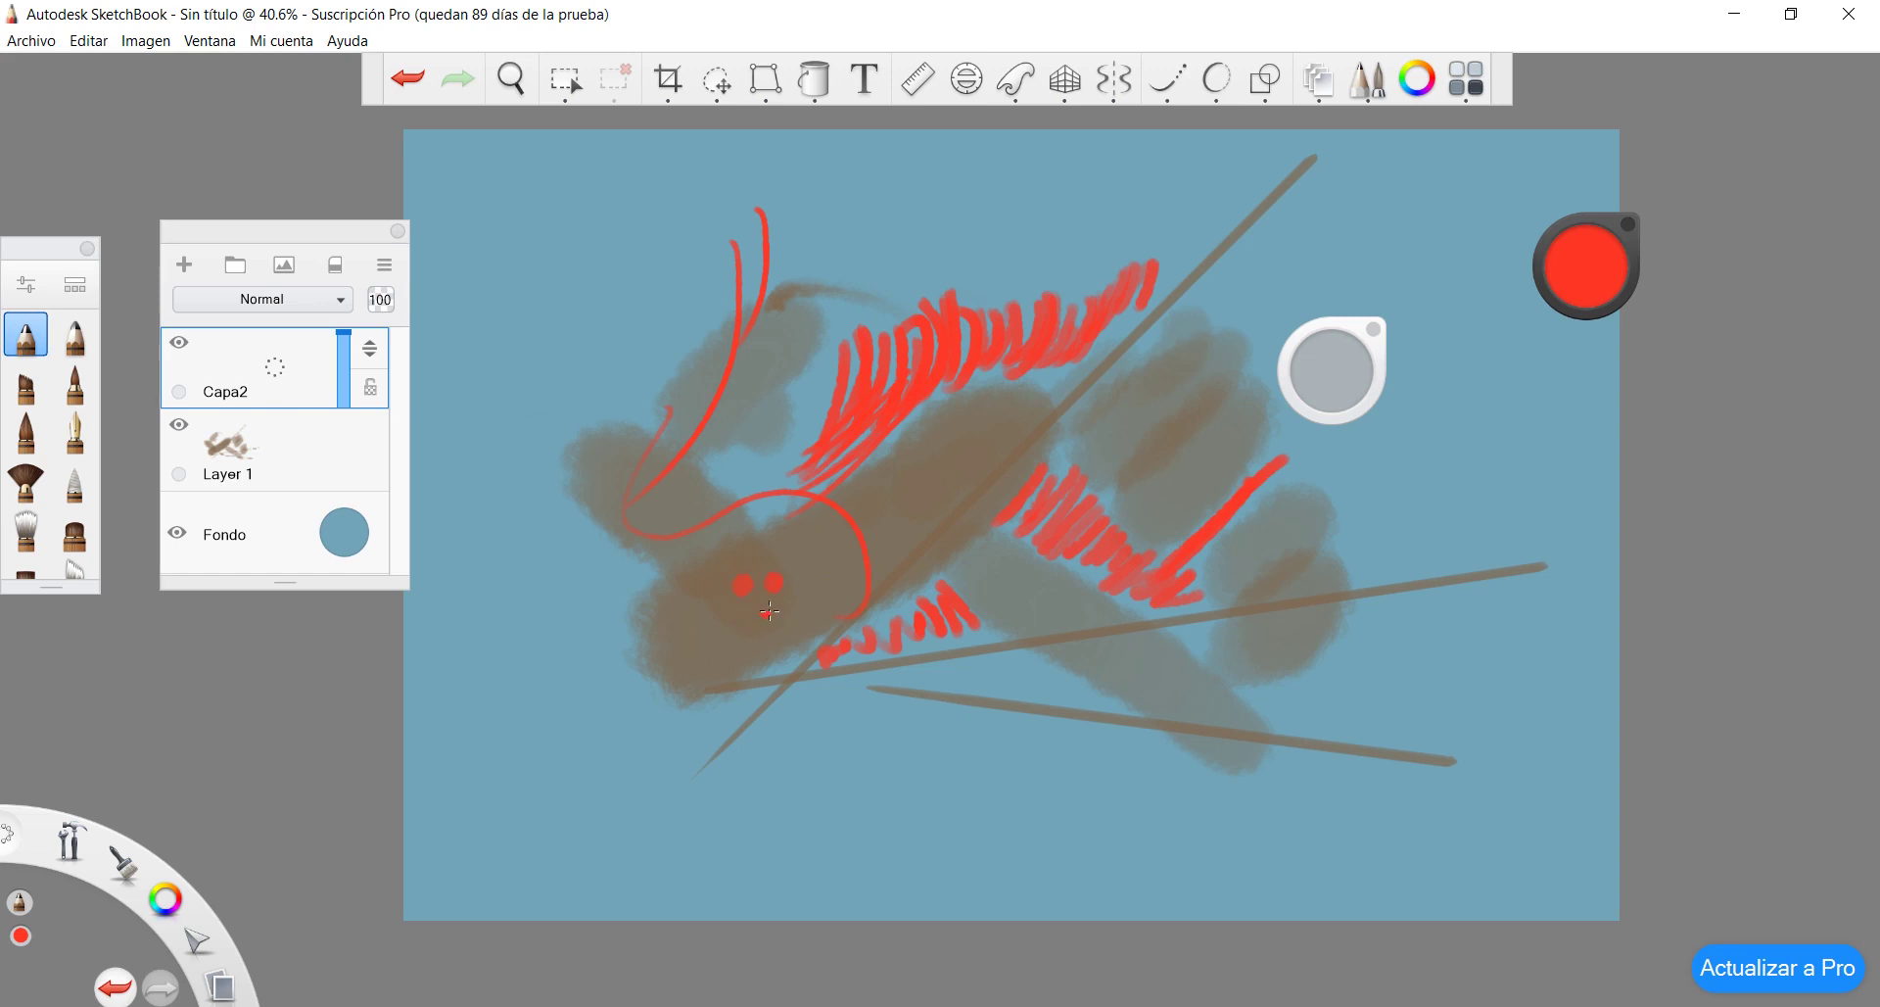
# Draw a red smile, a hatched limb, a branch with round berries and a small red patch on Capa2
pyautogui.click(861, 721)
pyautogui.moveTo(773, 708)
pyautogui.mouseDown()
pyautogui.moveTo(700, 783)
pyautogui.moveTo(725, 773)
pyautogui.mouseUp()
pyautogui.moveTo(852, 783)
pyautogui.mouseDown()
pyautogui.moveTo(862, 915)
pyautogui.moveTo(977, 720)
pyautogui.mouseUp()
pyautogui.click(952, 737)
pyautogui.moveTo(947, 784)
pyautogui.mouseDown()
pyautogui.moveTo(975, 785)
pyautogui.moveTo(997, 752)
pyautogui.mouseUp()
pyautogui.click(930, 735)
pyautogui.click(870, 750)
pyautogui.moveTo(828, 805)
pyautogui.mouseDown()
pyautogui.moveTo(870, 794)
pyautogui.moveTo(886, 842)
pyautogui.mouseUp()
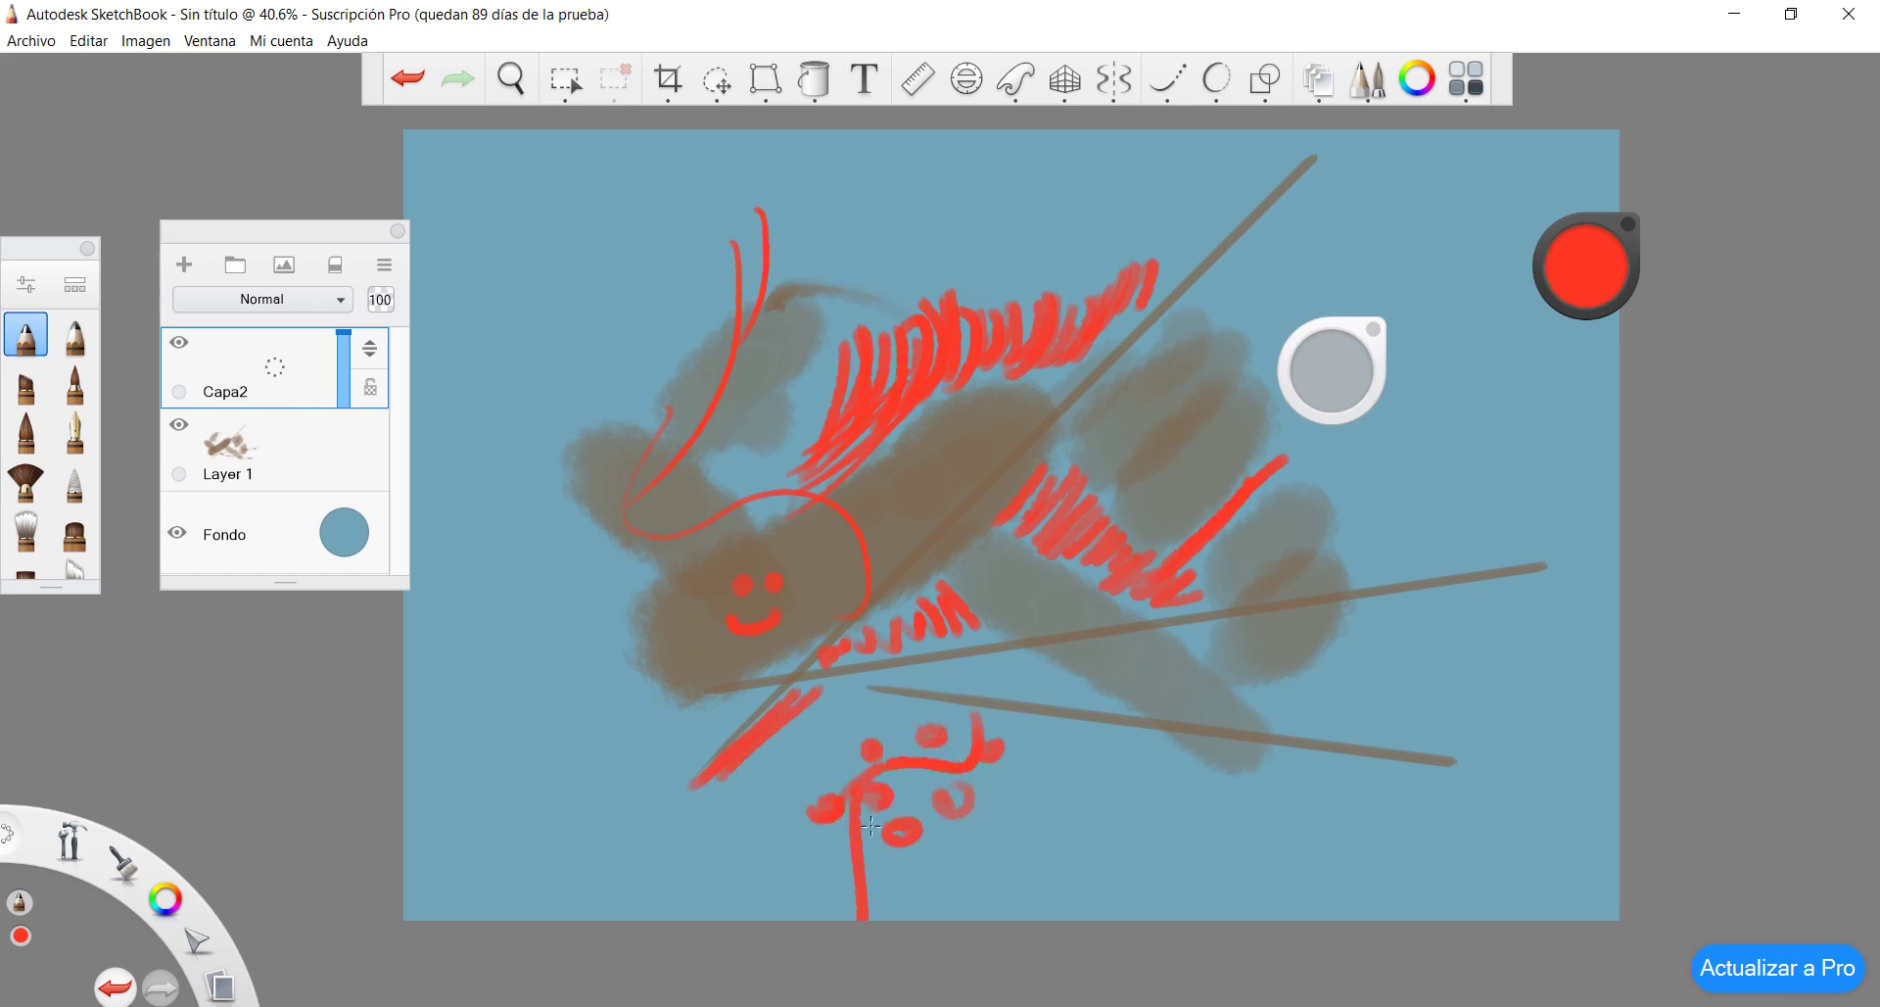
pyautogui.moveTo(834, 766); pyautogui.dragTo(831, 780)
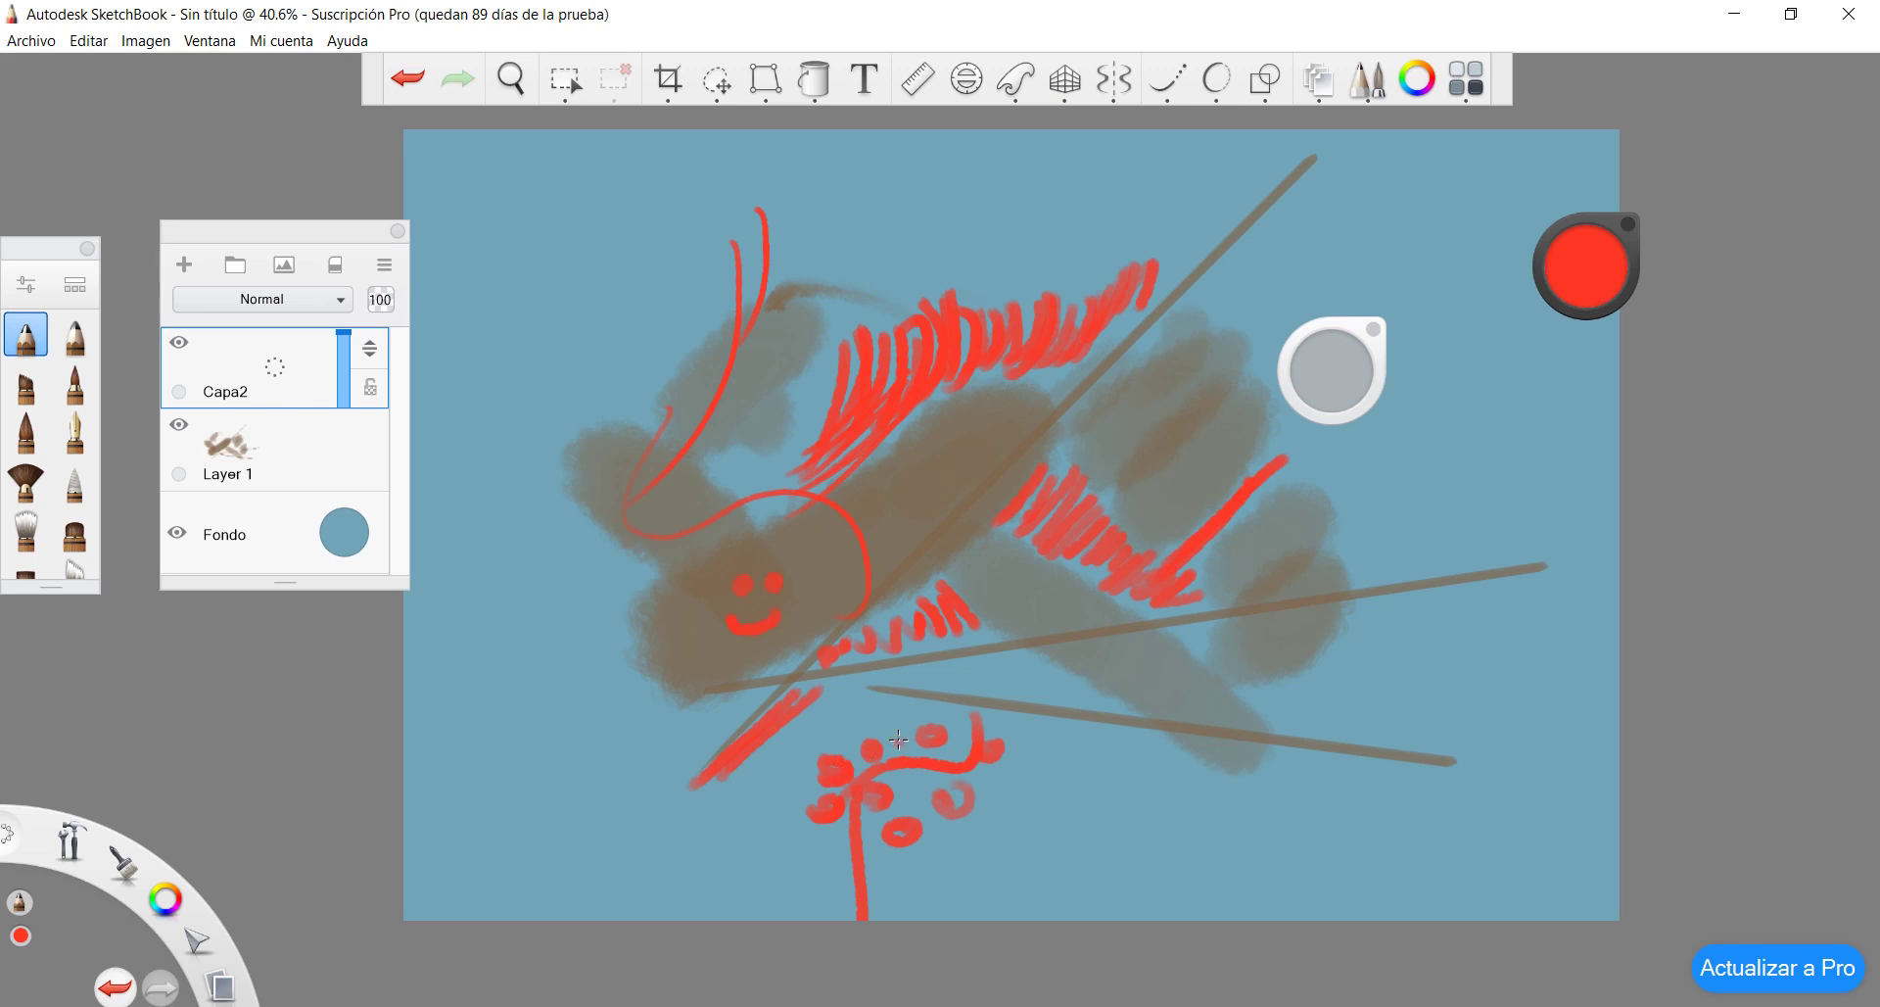
pyautogui.click(1602, 263)
pyautogui.moveTo(1189, 438)
pyautogui.mouseDown()
pyautogui.moveTo(1222, 403)
pyautogui.moveTo(1175, 450)
pyautogui.mouseUp()
# Change the paint colour to light green
pyautogui.click(1565, 286)
pyautogui.click(1517, 276)
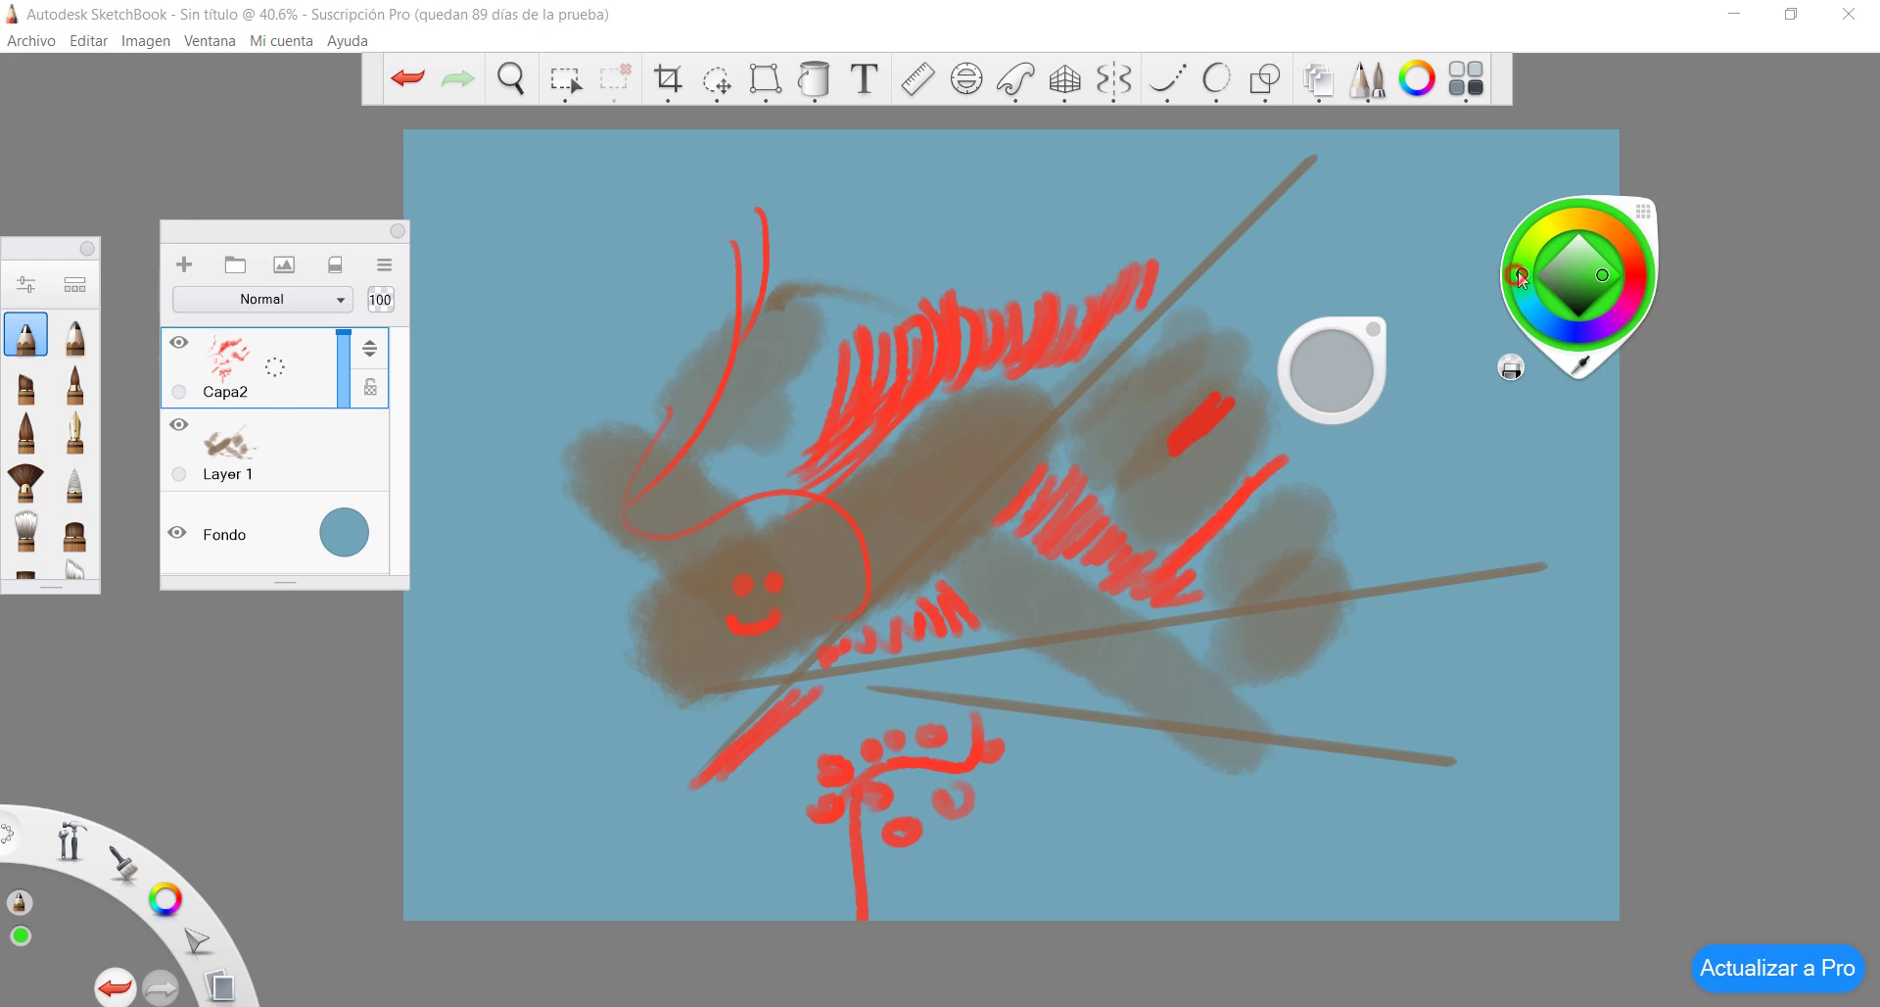
pyautogui.moveTo(1584, 285); pyautogui.dragTo(1584, 257)
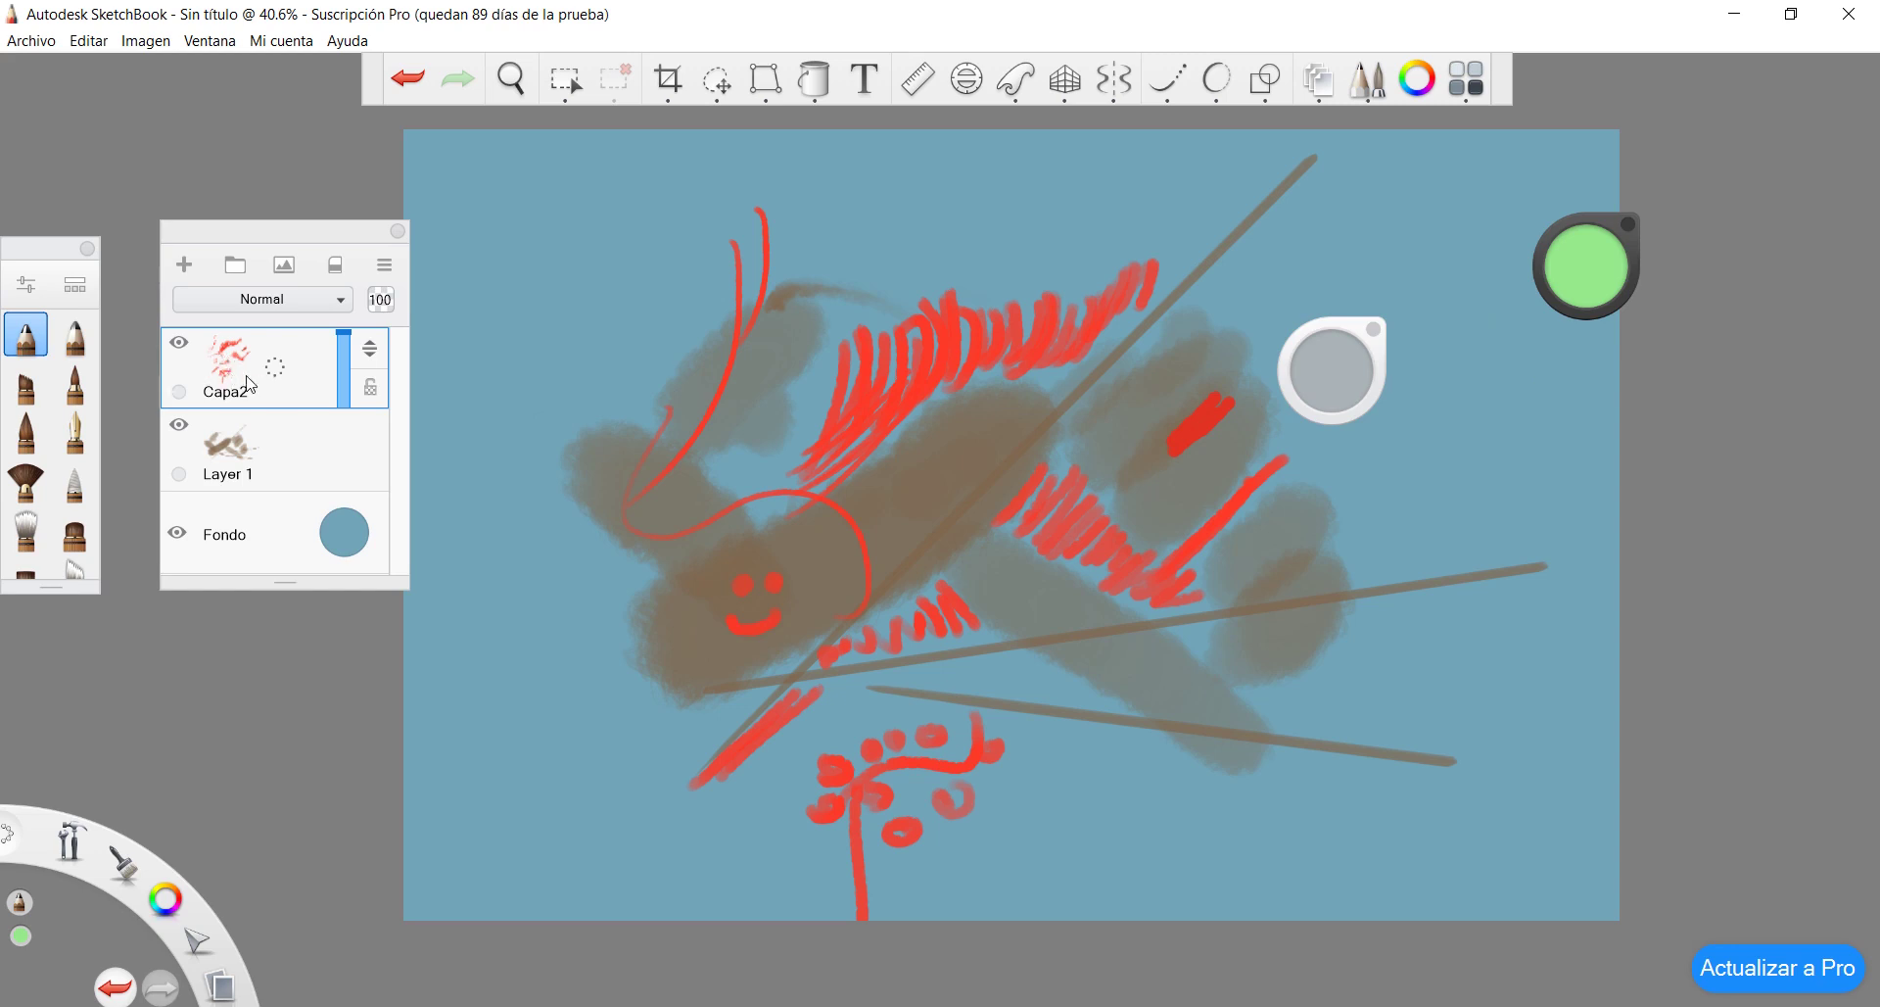
# Scribble a light green zigzag over the upper-left canvas and sweep a thin purple zigzag across the whole drawing on Capa2
pyautogui.moveTo(614, 292)
pyautogui.mouseDown()
pyautogui.moveTo(518, 401)
pyautogui.moveTo(668, 360)
pyautogui.mouseUp()
pyautogui.click(805, 414)
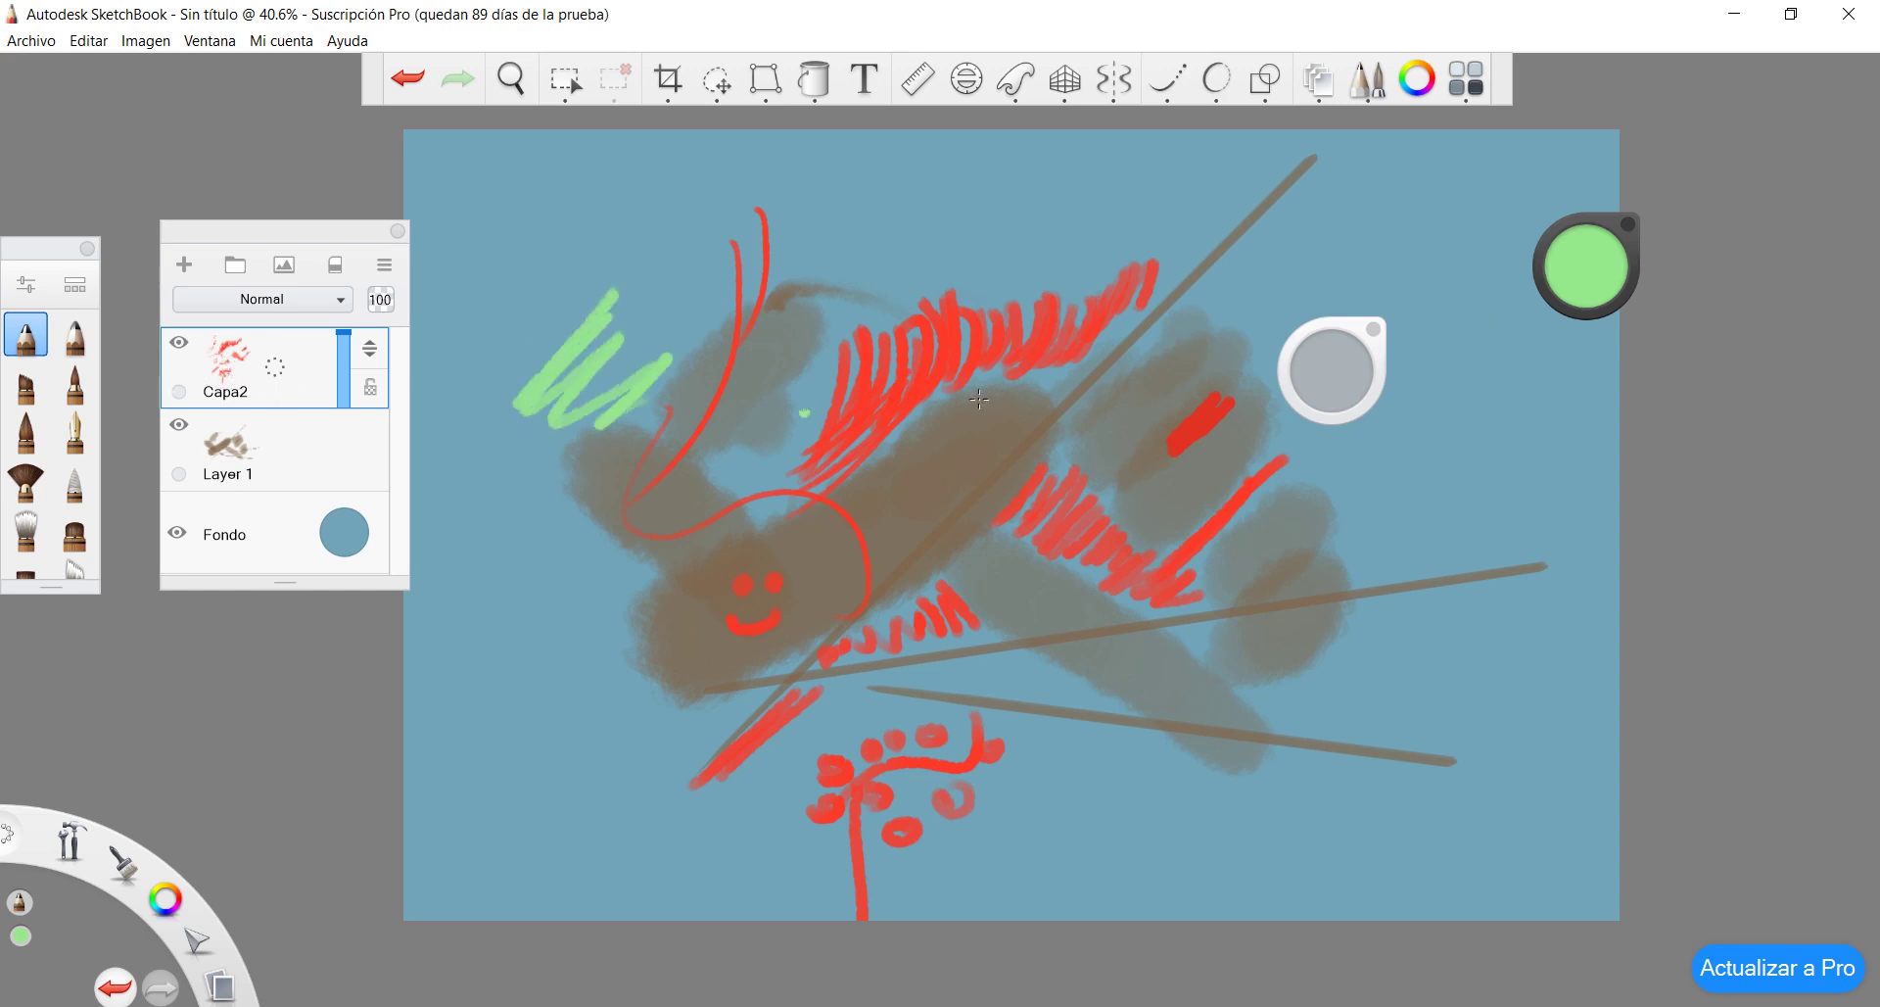
pyautogui.click(1561, 288)
pyautogui.click(1613, 333)
pyautogui.moveTo(1360, 349); pyautogui.dragTo(1359, 368)
pyautogui.moveTo(1279, 242)
pyautogui.mouseDown()
pyautogui.moveTo(1542, 529)
pyautogui.moveTo(1067, 627)
pyautogui.moveTo(519, 773)
pyautogui.moveTo(421, 754)
pyautogui.mouseUp()
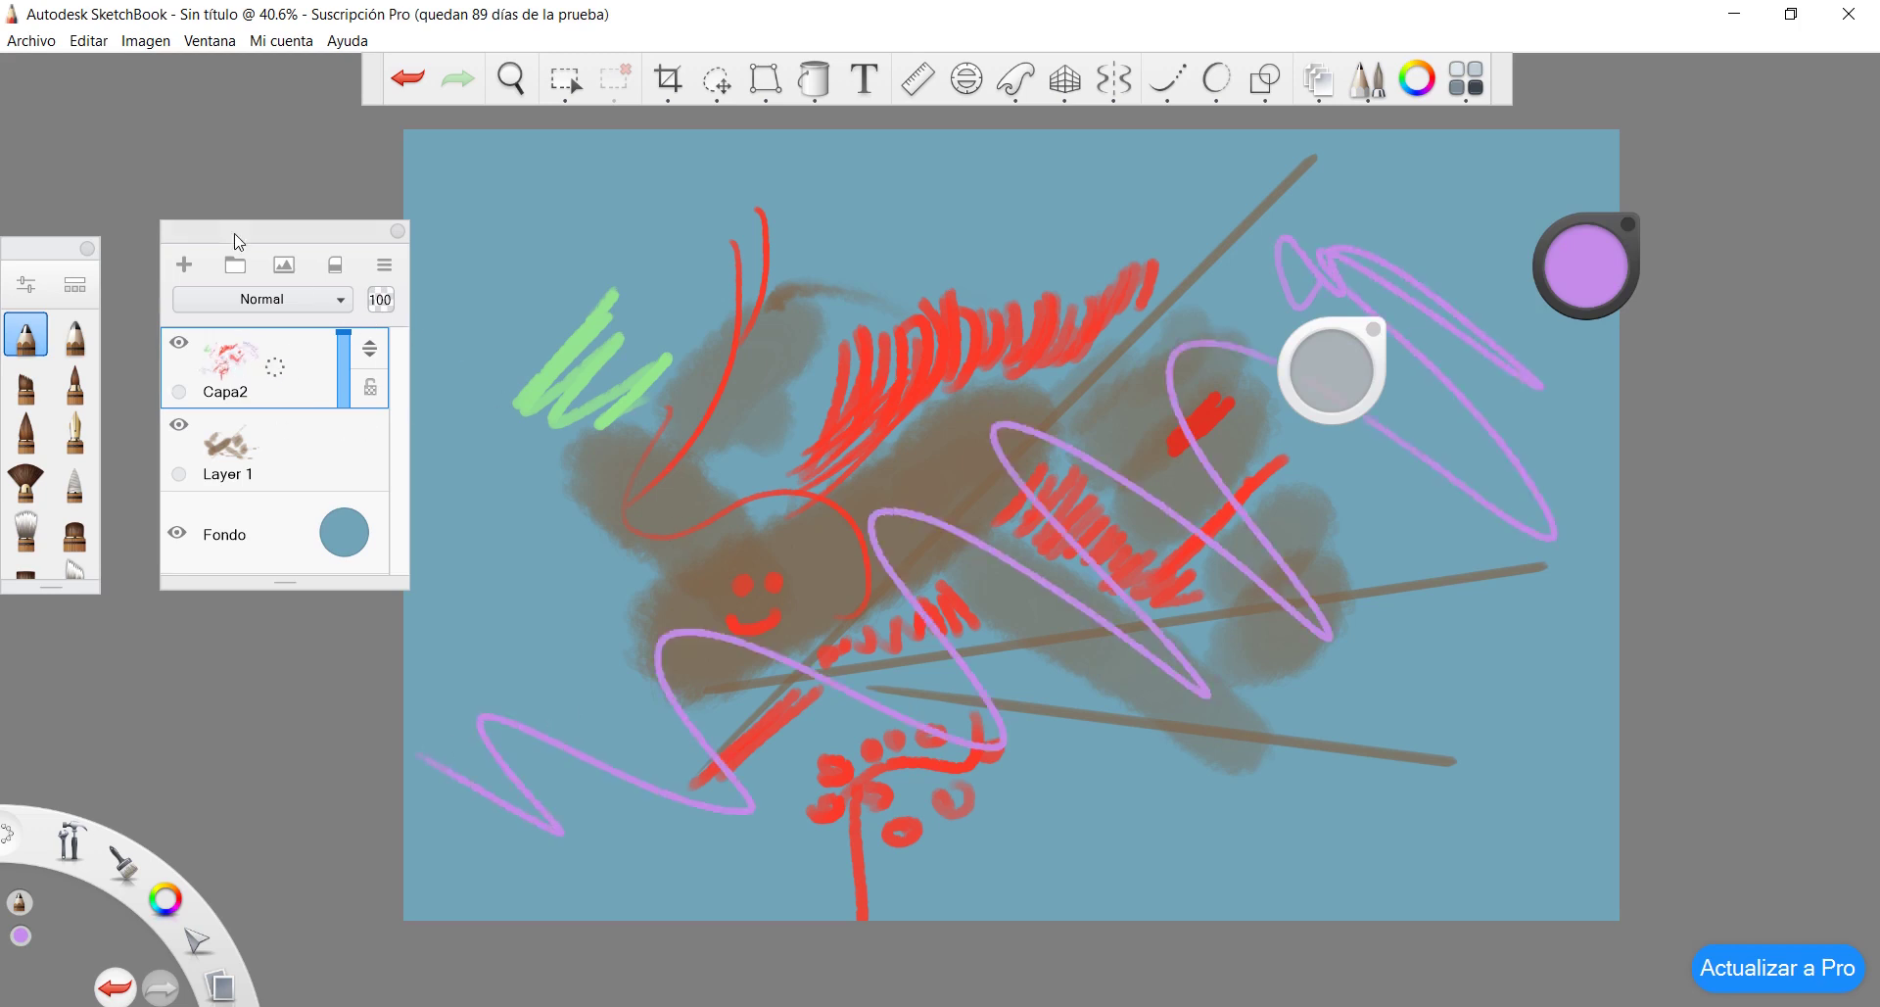
# Move the layer list slightly upward and toggle Layer 1's visibility off and on to compare the two layers
pyautogui.moveTo(233, 249); pyautogui.dragTo(235, 200)
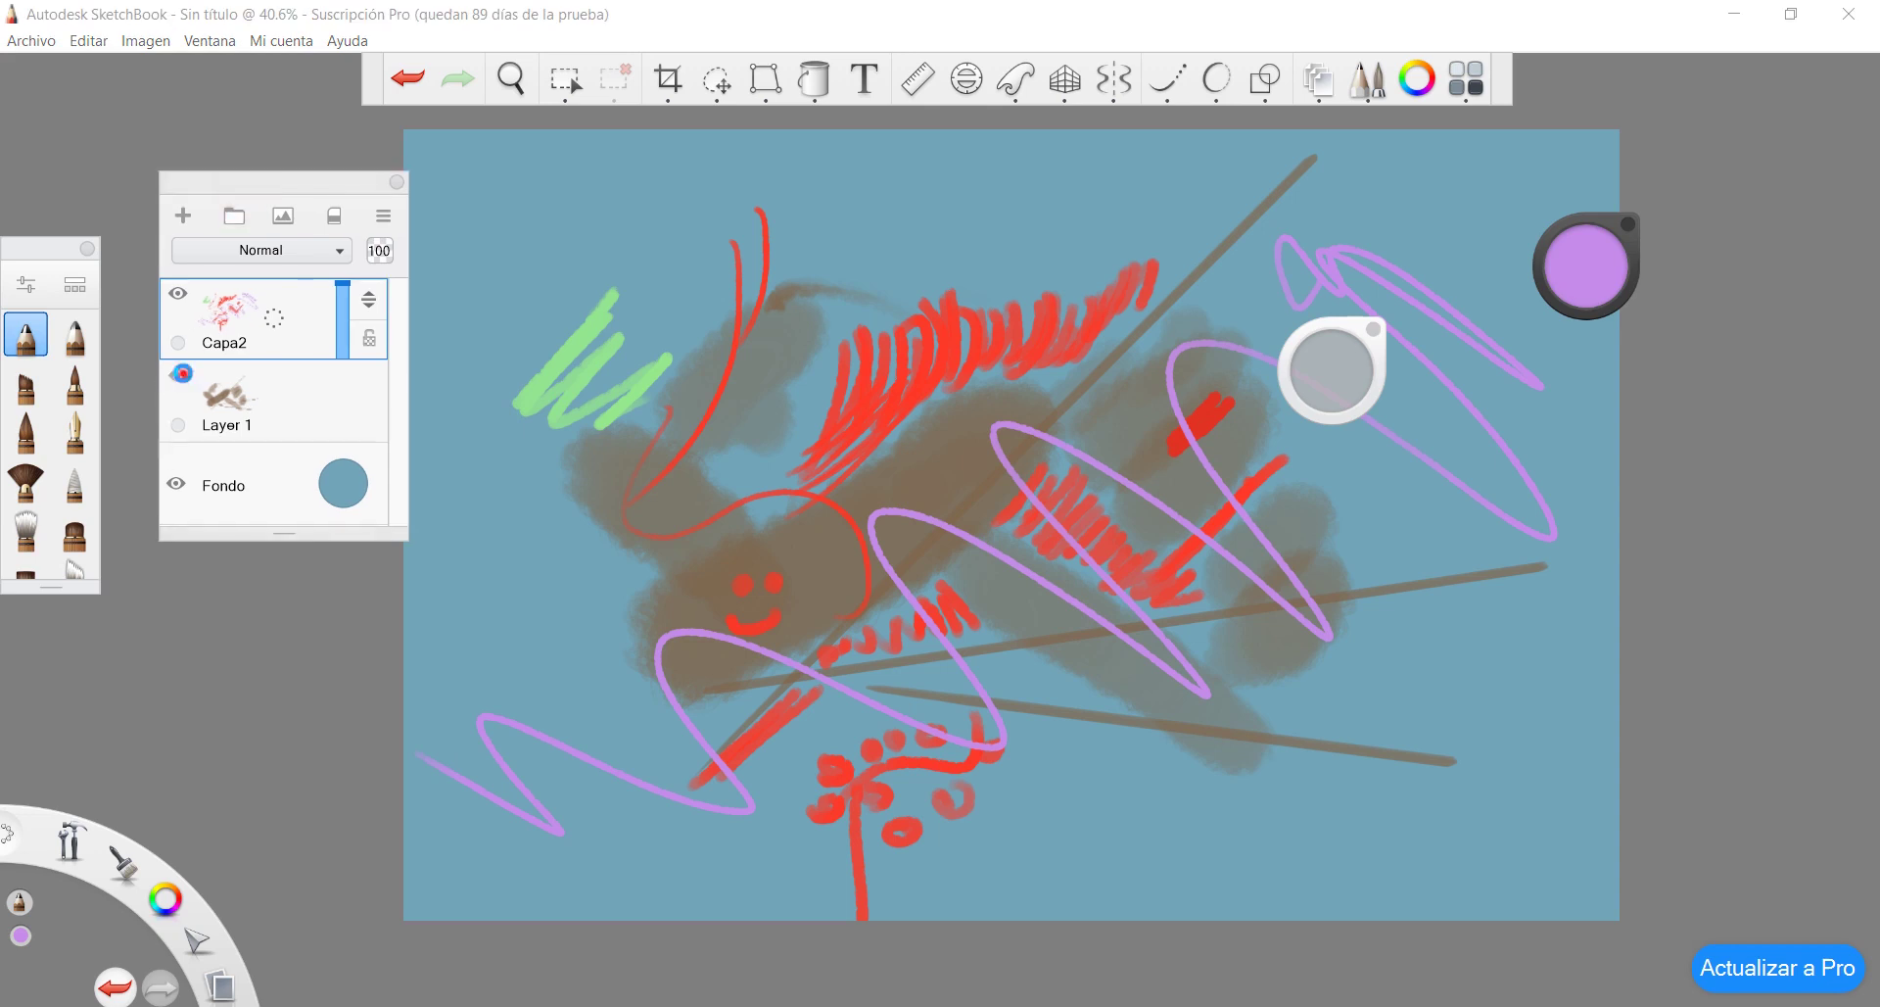
pyautogui.click(180, 373)
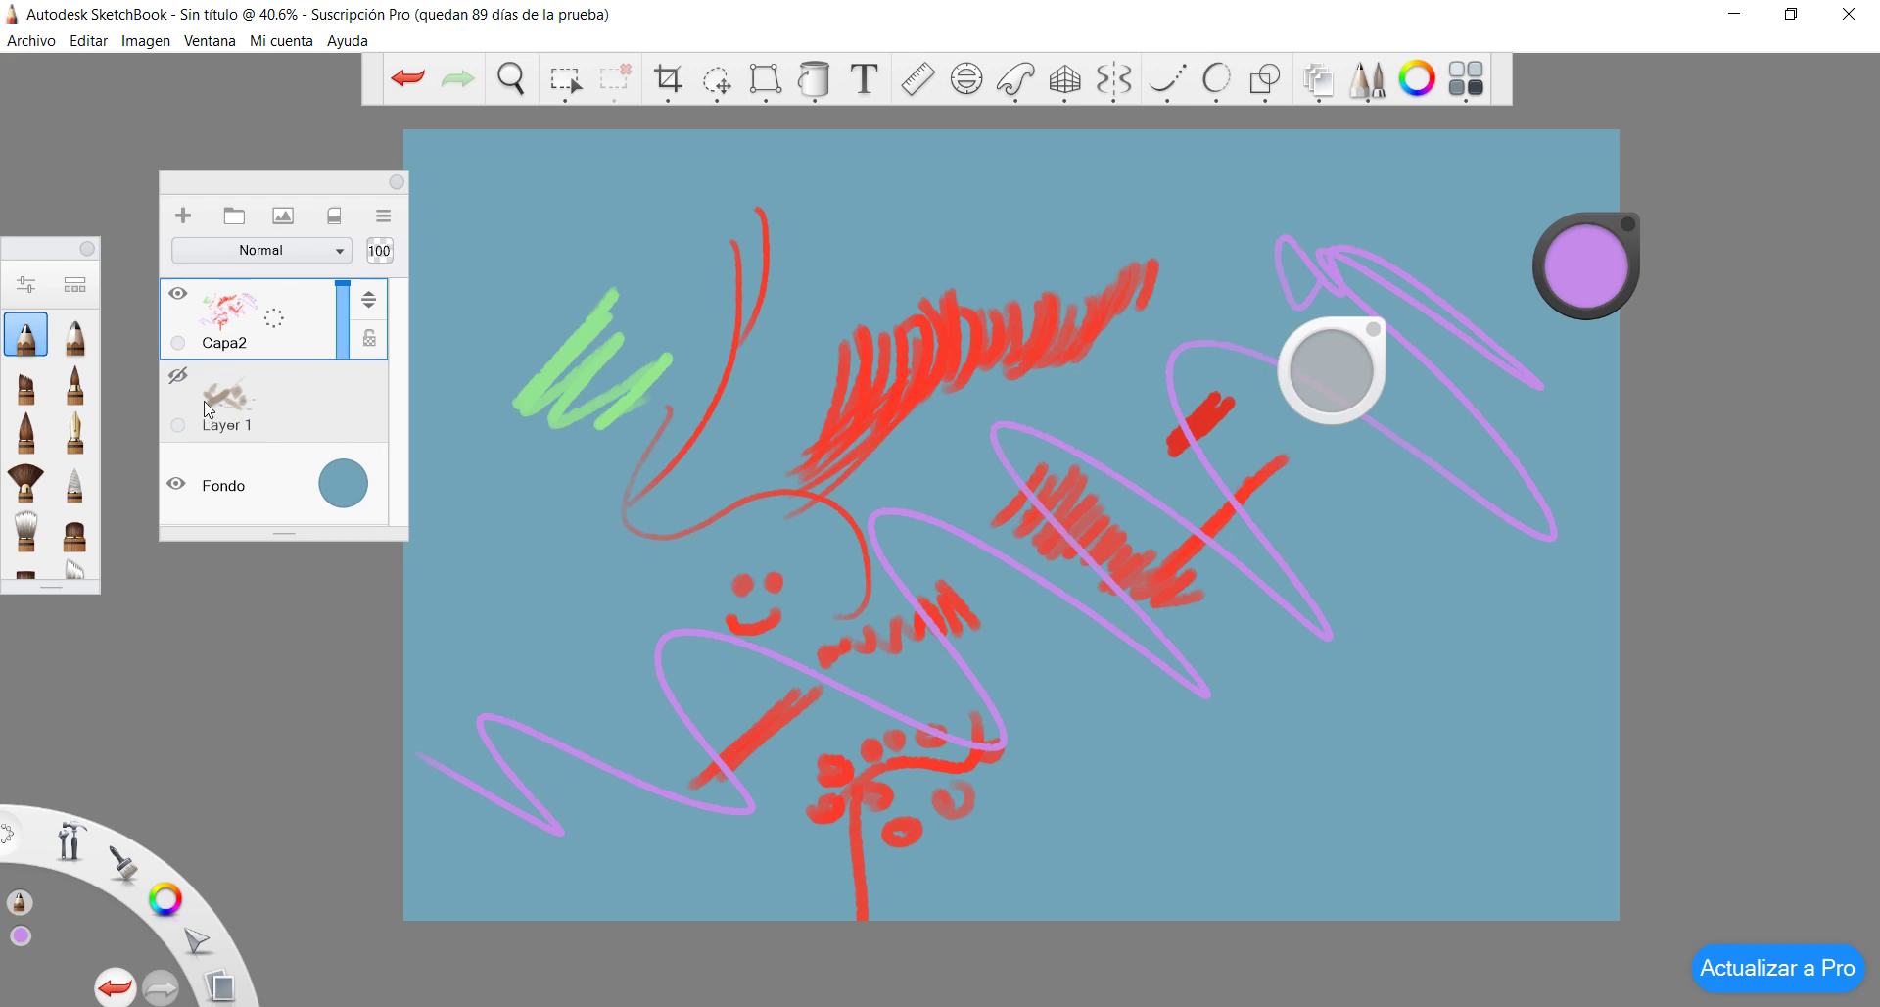
pyautogui.click(177, 375)
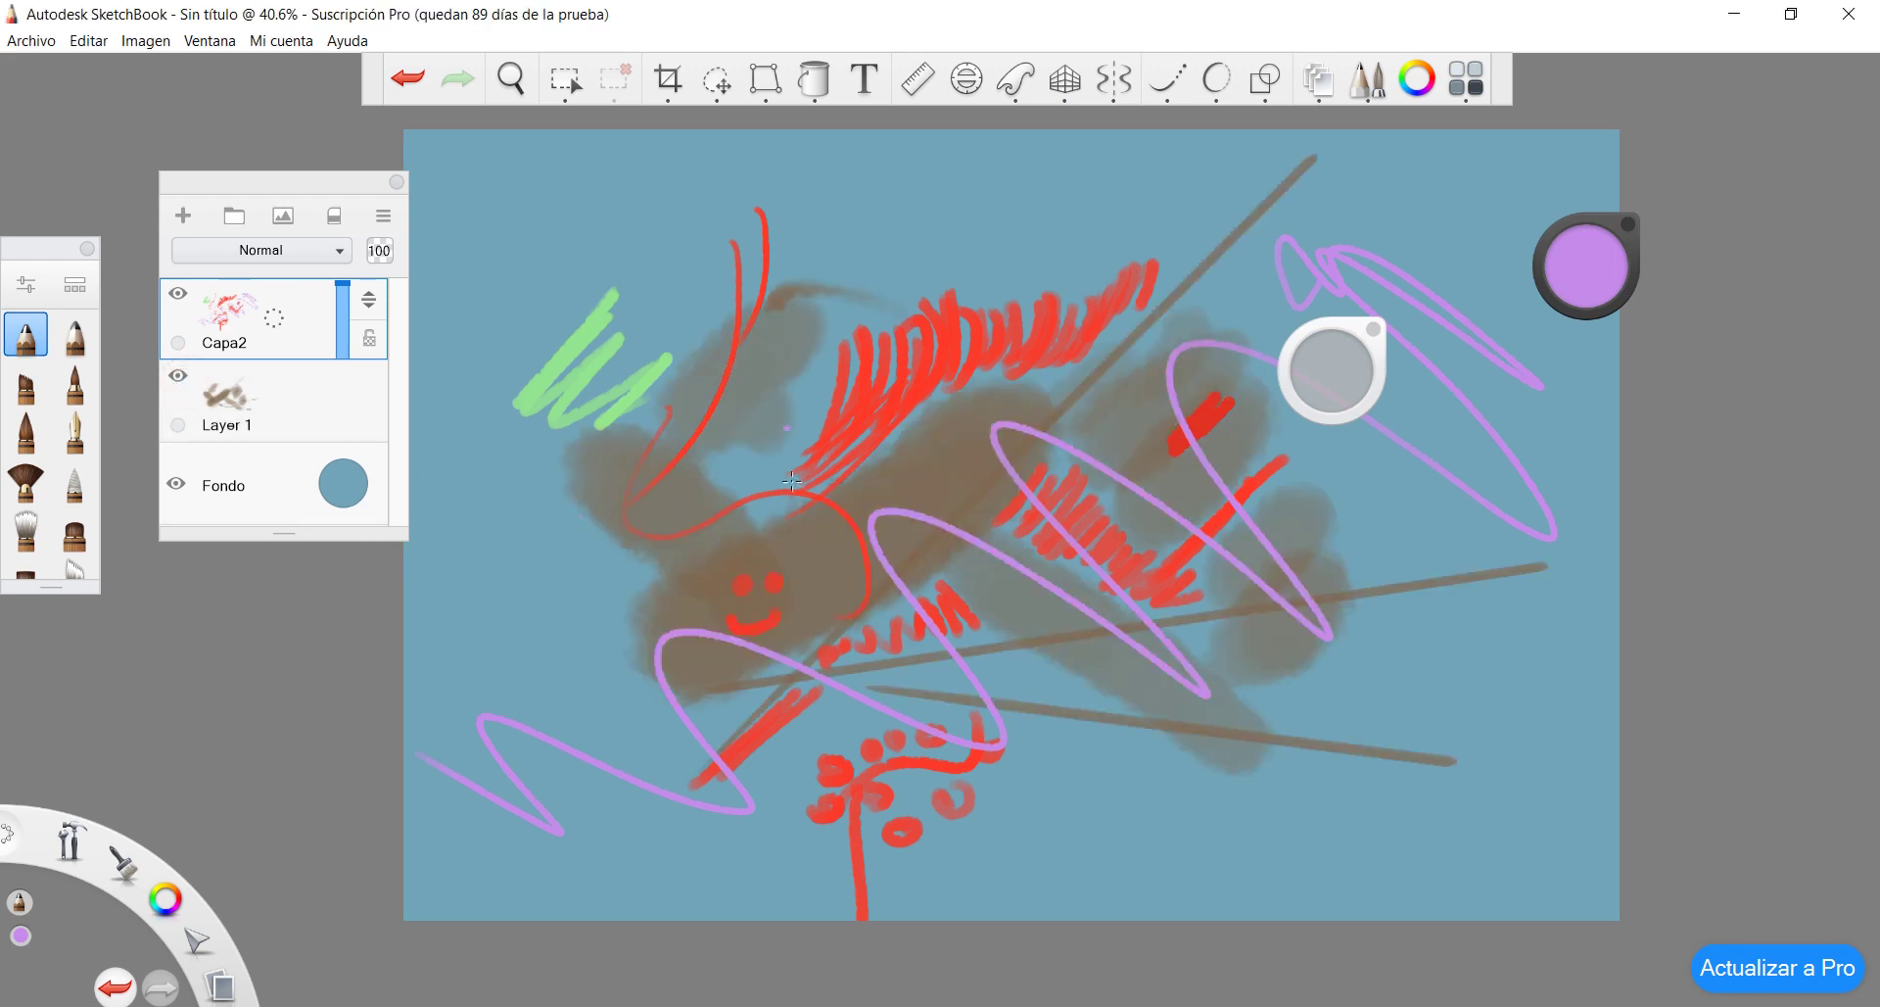
# Select Layer 1, change the paint colour to pale yellow and scribble long looping strokes across the canvas
pyautogui.click(291, 401)
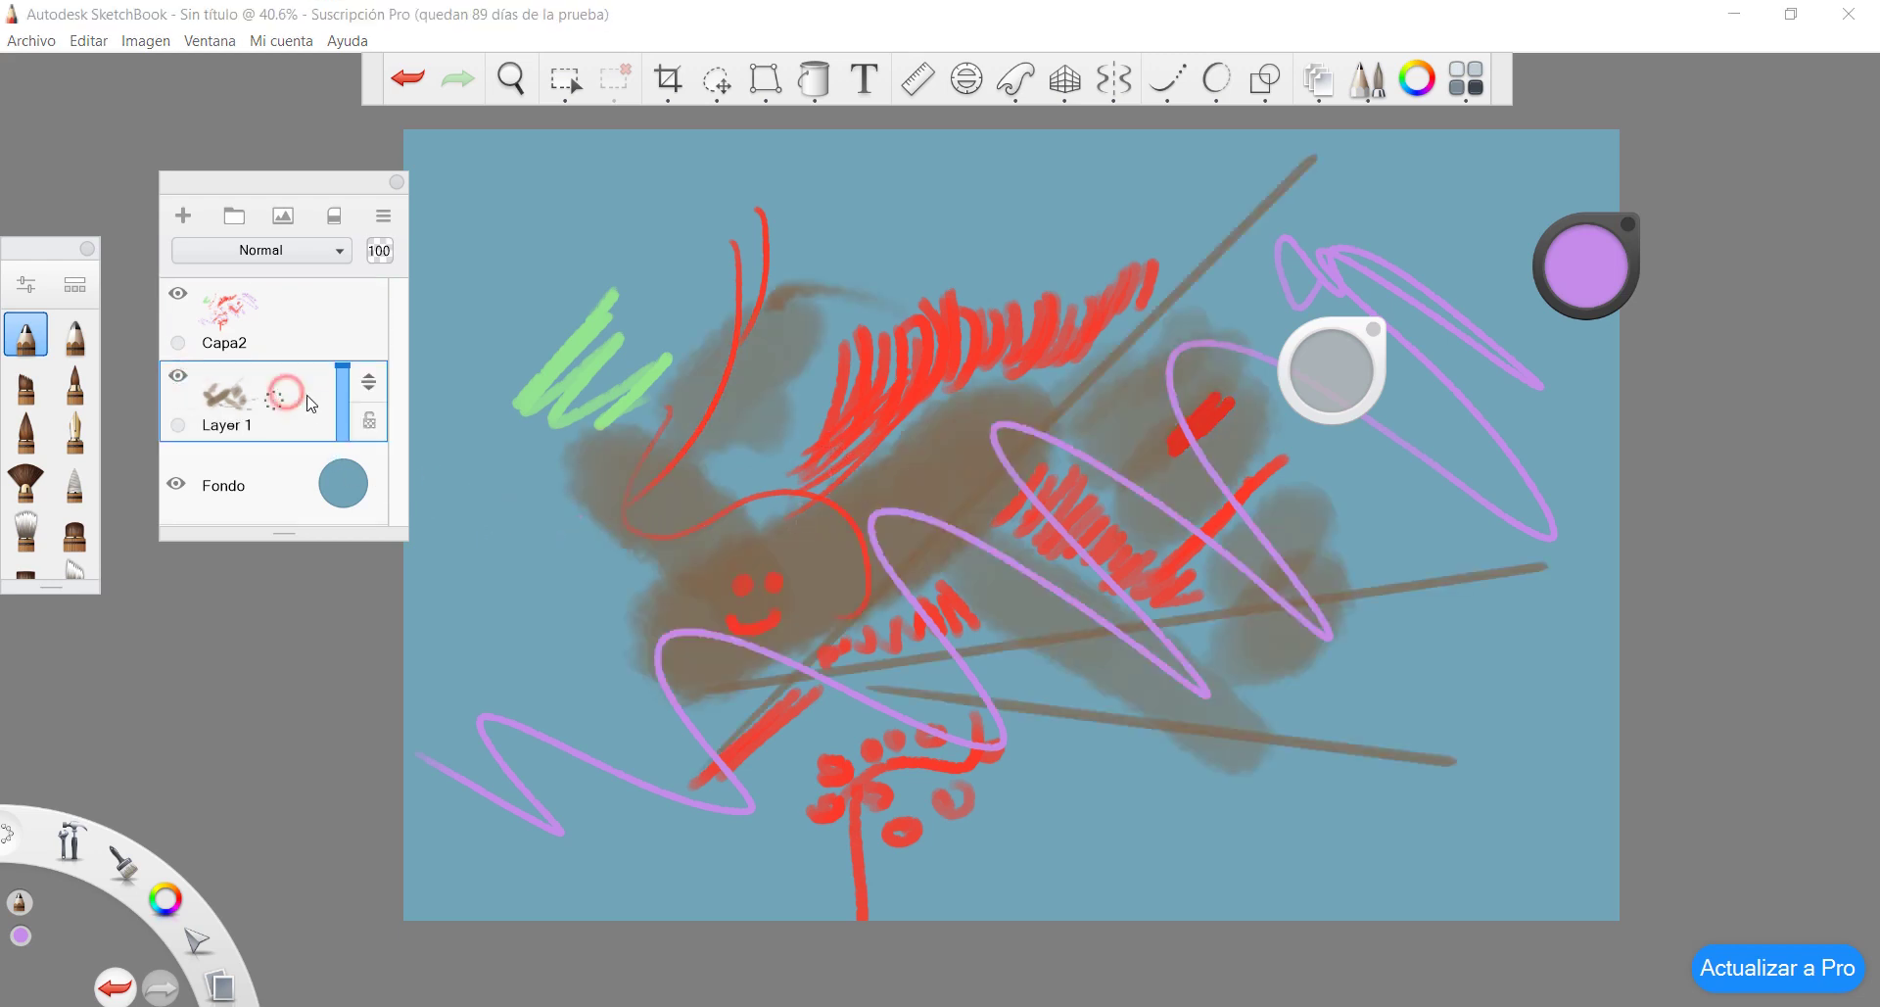
pyautogui.click(1604, 268)
pyautogui.click(1551, 226)
pyautogui.moveTo(1450, 519)
pyautogui.mouseDown()
pyautogui.moveTo(1323, 684)
pyautogui.moveTo(1168, 733)
pyautogui.moveTo(1214, 643)
pyautogui.moveTo(1035, 424)
pyautogui.mouseUp()
pyautogui.moveTo(887, 264)
pyautogui.mouseDown()
pyautogui.moveTo(528, 773)
pyautogui.moveTo(842, 823)
pyautogui.moveTo(1028, 763)
pyautogui.moveTo(901, 710)
pyautogui.mouseUp()
pyautogui.moveTo(1019, 744)
pyautogui.mouseDown()
pyautogui.moveTo(920, 842)
pyautogui.moveTo(1419, 666)
pyautogui.moveTo(1489, 484)
pyautogui.moveTo(1474, 353)
pyautogui.moveTo(1420, 263)
pyautogui.moveTo(1283, 223)
pyautogui.mouseUp()
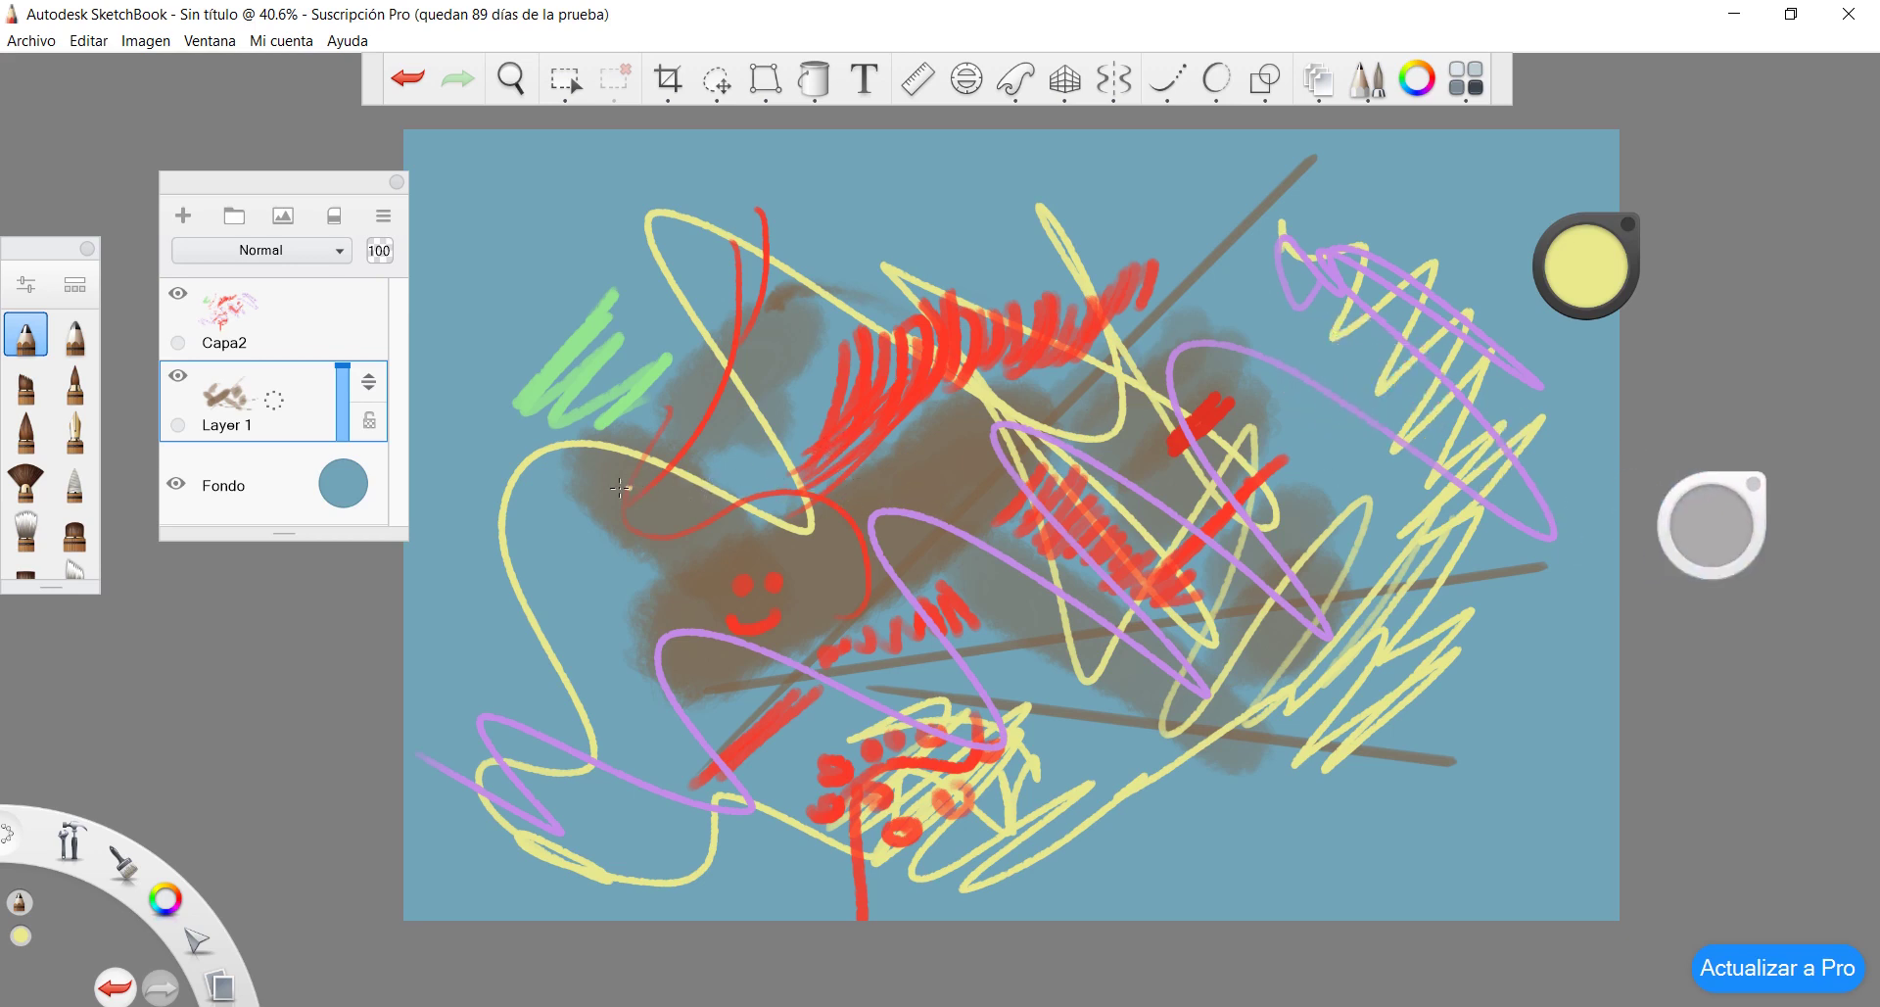
# Add dense yellow hatching on Layer 1 around the small red patch and beneath the purple lines on the right
pyautogui.moveTo(1453, 466)
pyautogui.mouseDown()
pyautogui.moveTo(1398, 428)
pyautogui.moveTo(1363, 439)
pyautogui.moveTo(1360, 404)
pyautogui.moveTo(1285, 358)
pyautogui.mouseUp()
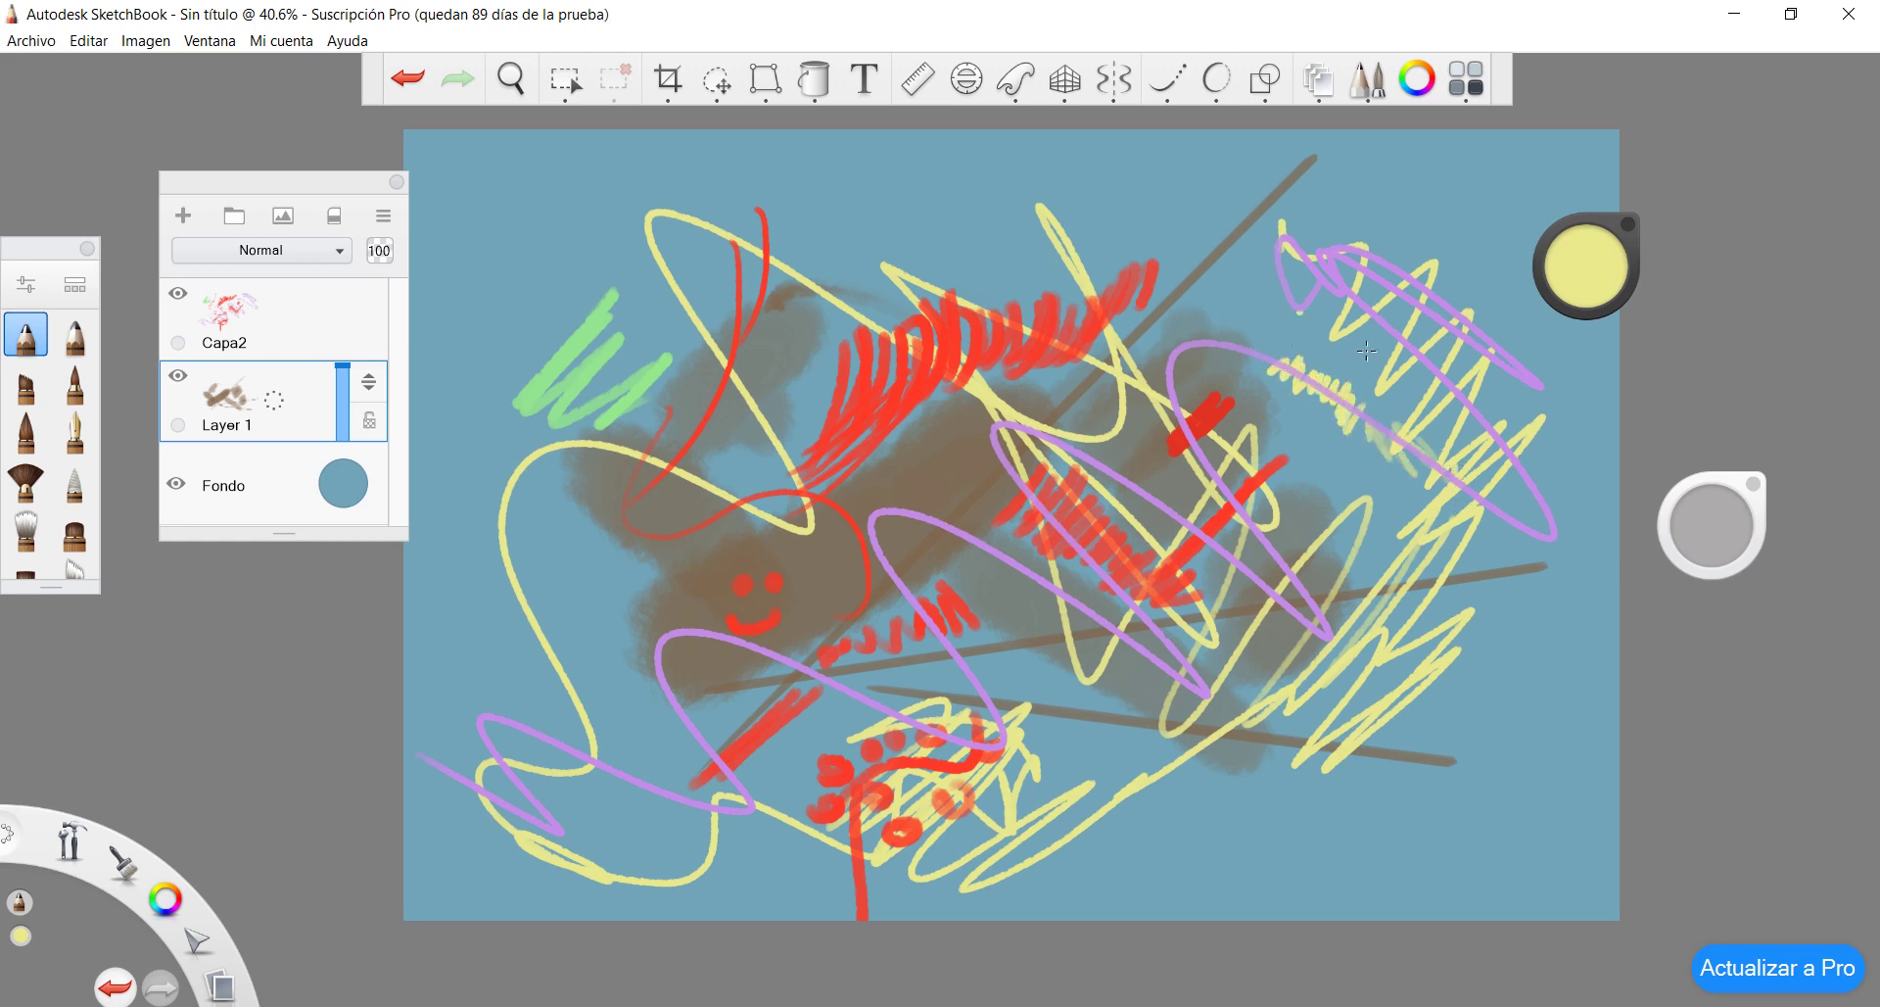
pyautogui.moveTo(1243, 339)
pyautogui.mouseDown()
pyautogui.moveTo(1158, 409)
pyautogui.moveTo(1140, 399)
pyautogui.mouseUp()
pyautogui.moveTo(1258, 431)
pyautogui.mouseDown()
pyautogui.moveTo(1189, 401)
pyautogui.moveTo(1156, 441)
pyautogui.mouseUp()
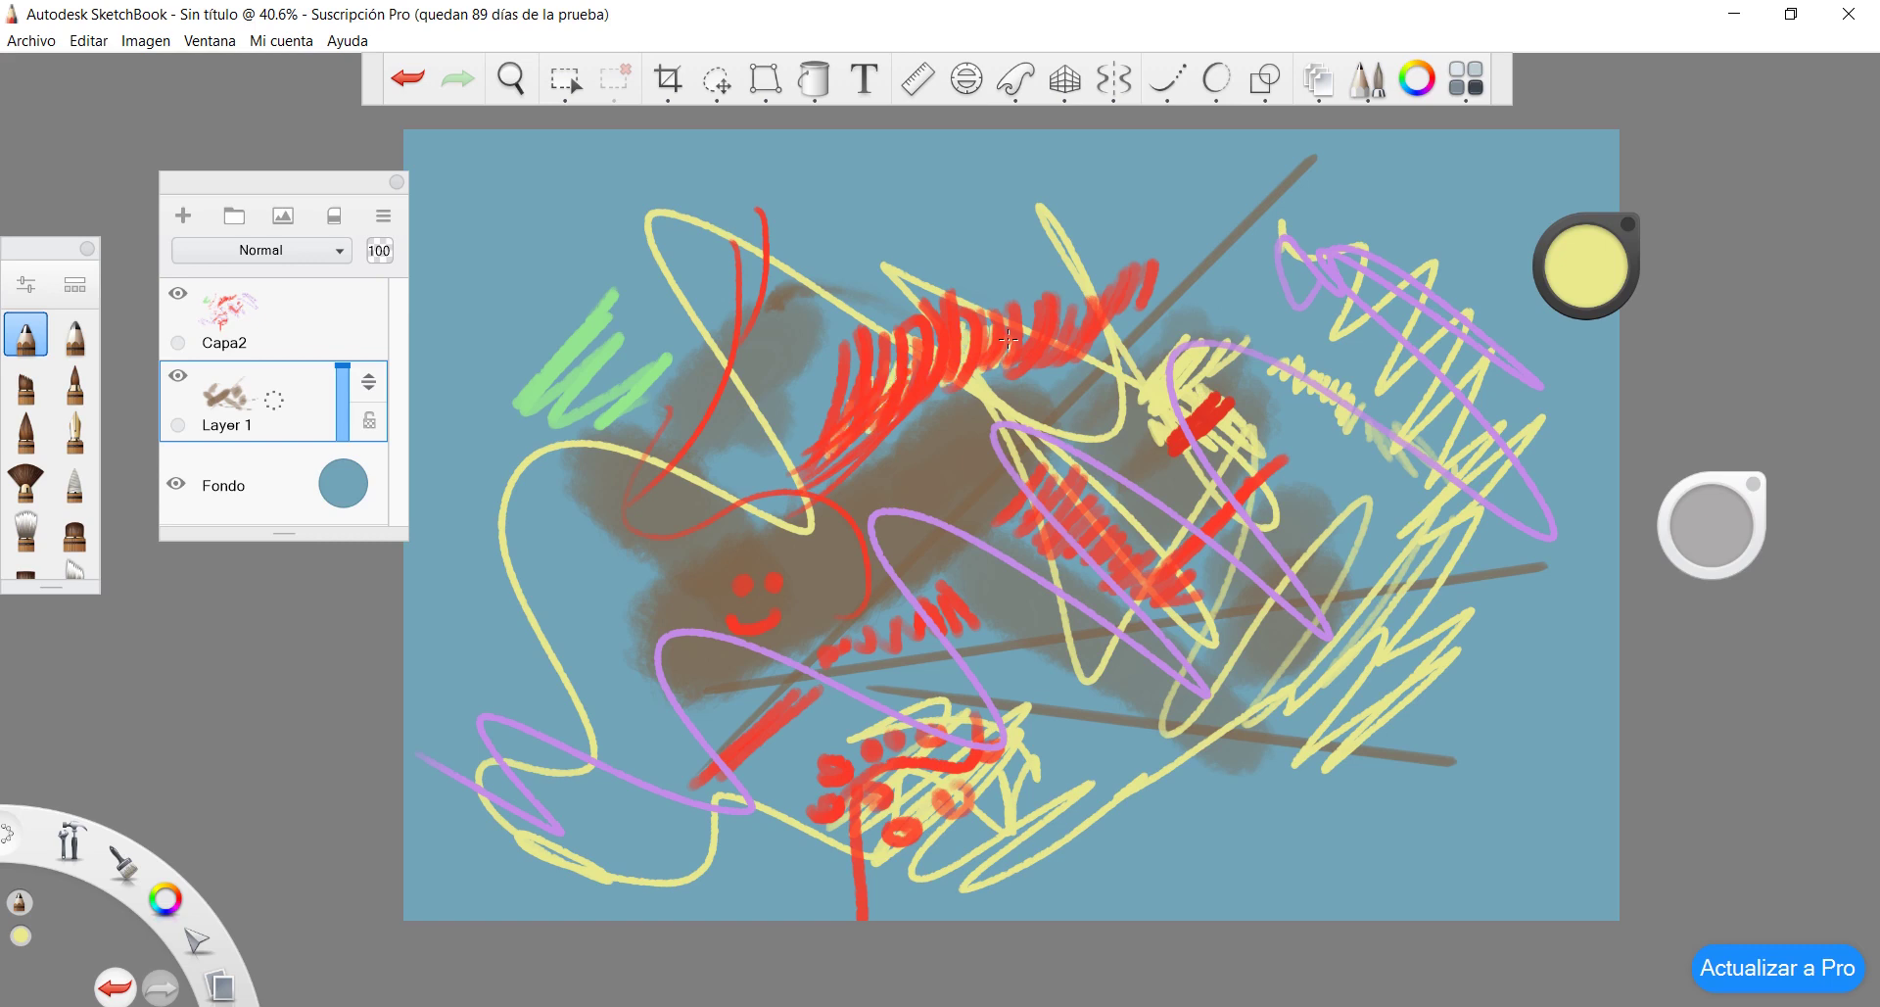
# Hide Capa2, hatch yellow strokes on Layer 1 over the upper-left brown area, and show Capa2 again
pyautogui.click(179, 294)
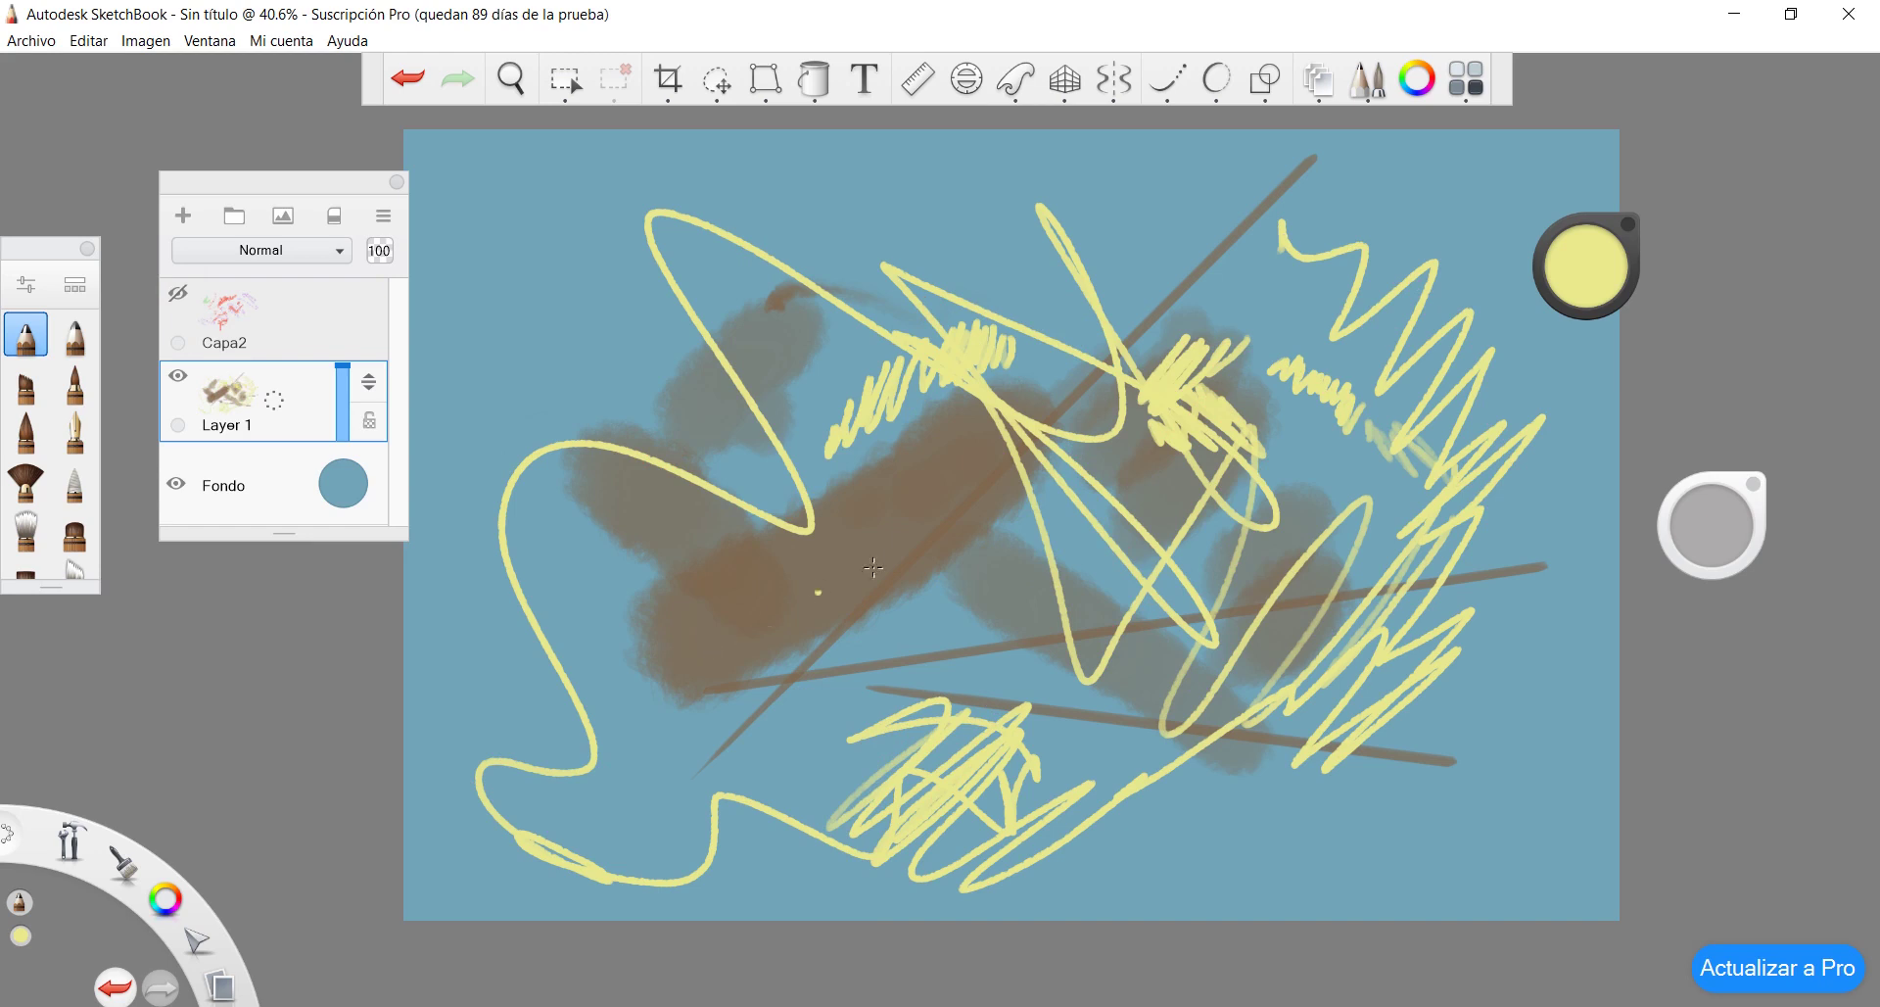
pyautogui.moveTo(918, 421)
pyautogui.mouseDown()
pyautogui.moveTo(842, 460)
pyautogui.moveTo(732, 303)
pyautogui.mouseUp()
pyautogui.click(178, 291)
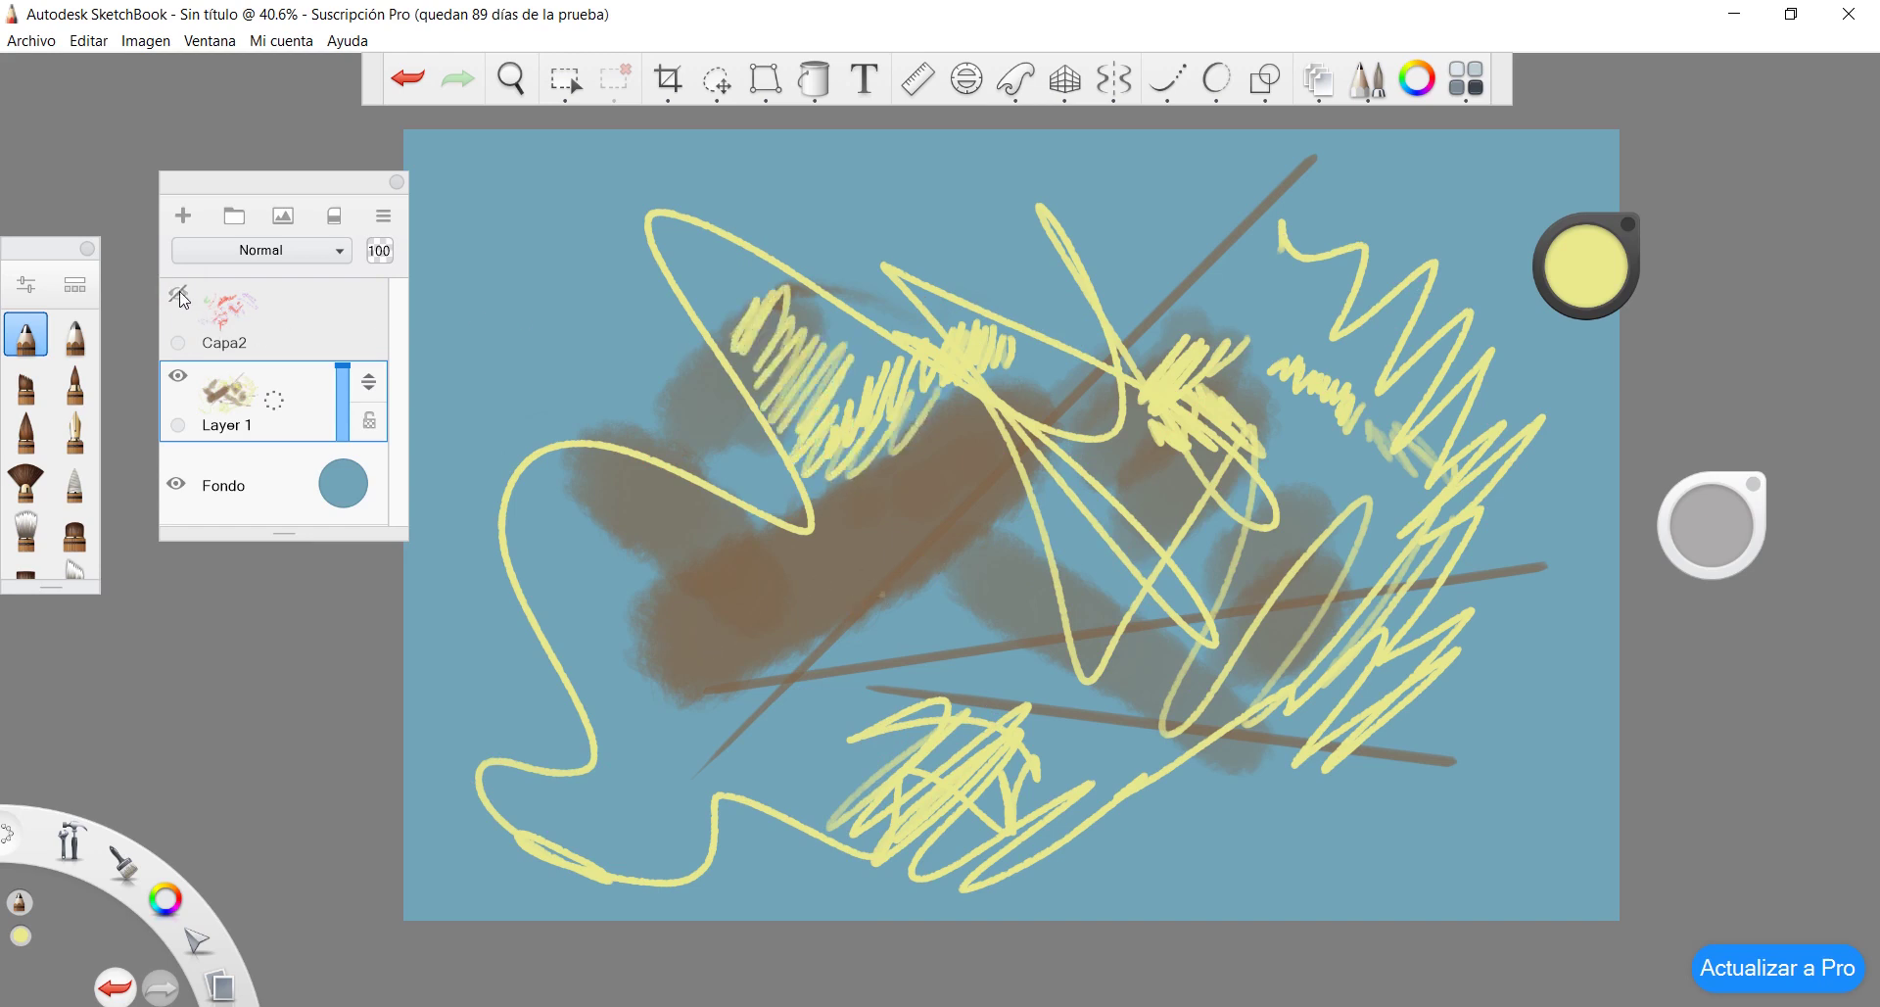
# Toggle the visibility of Layer 1, Capa2 and the Fondo background off and on to compare their contents
pyautogui.click(174, 377)
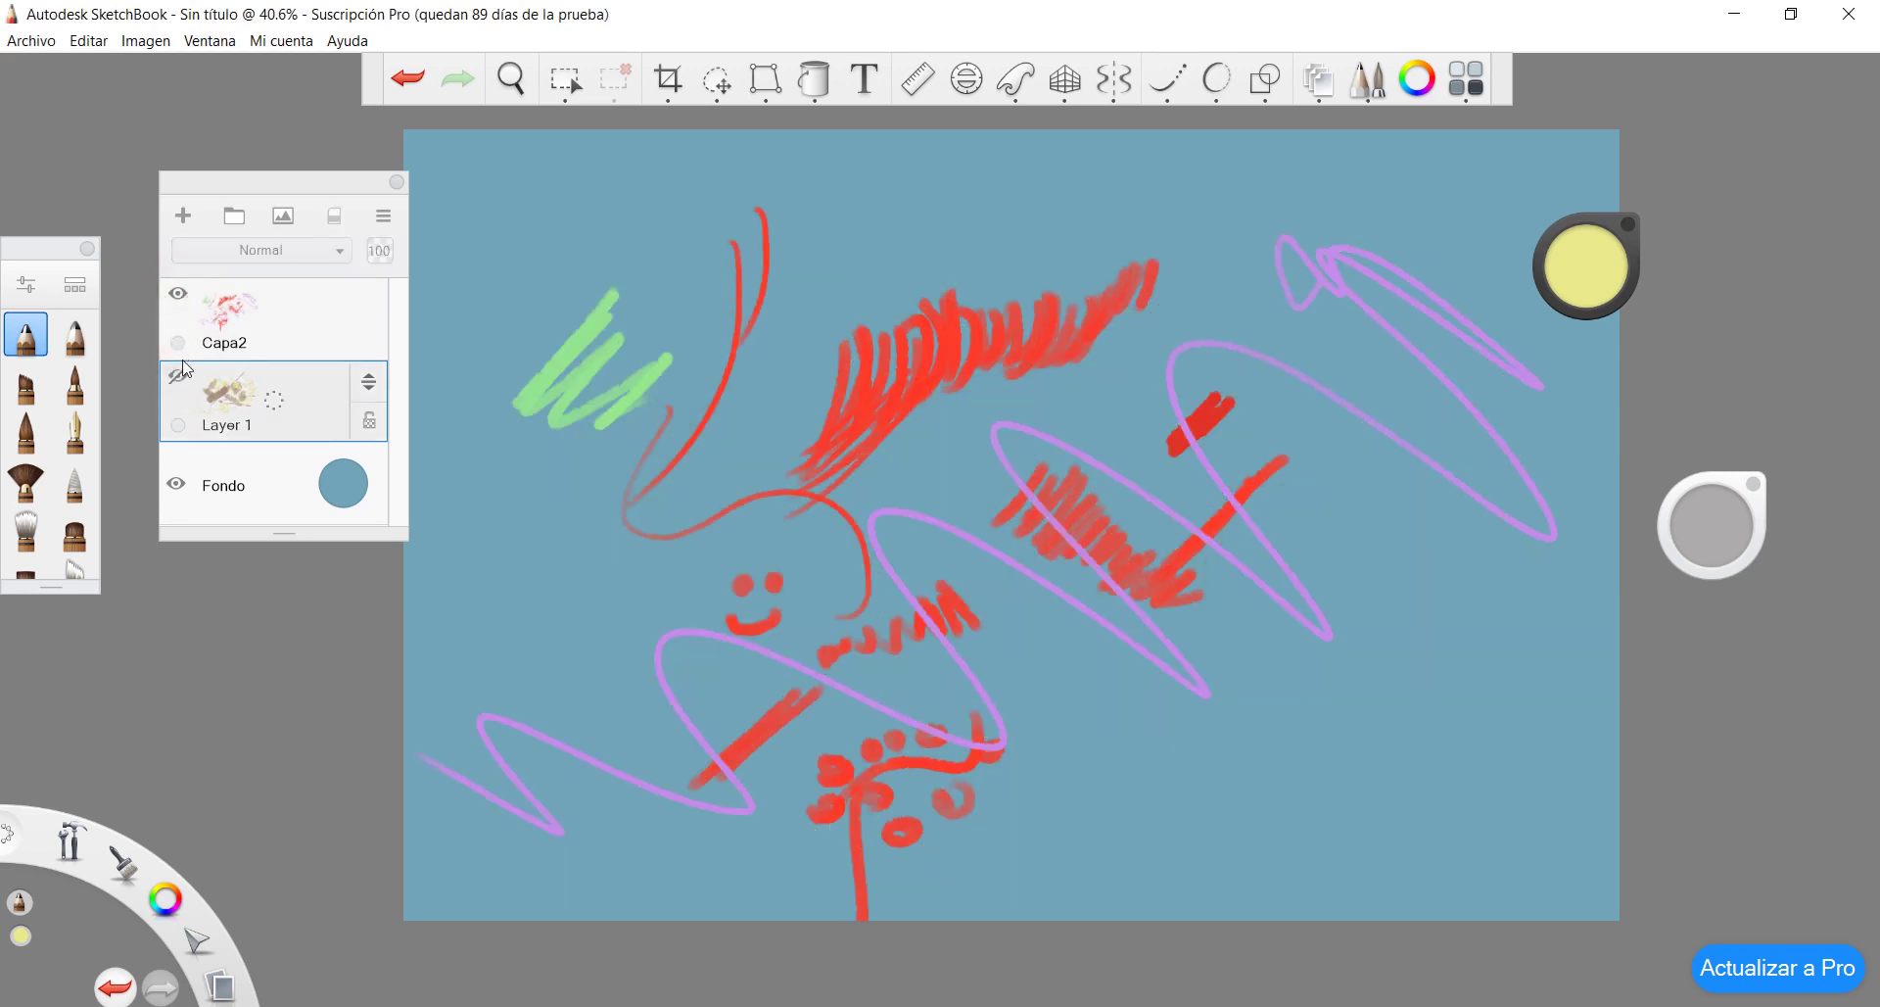
pyautogui.click(176, 376)
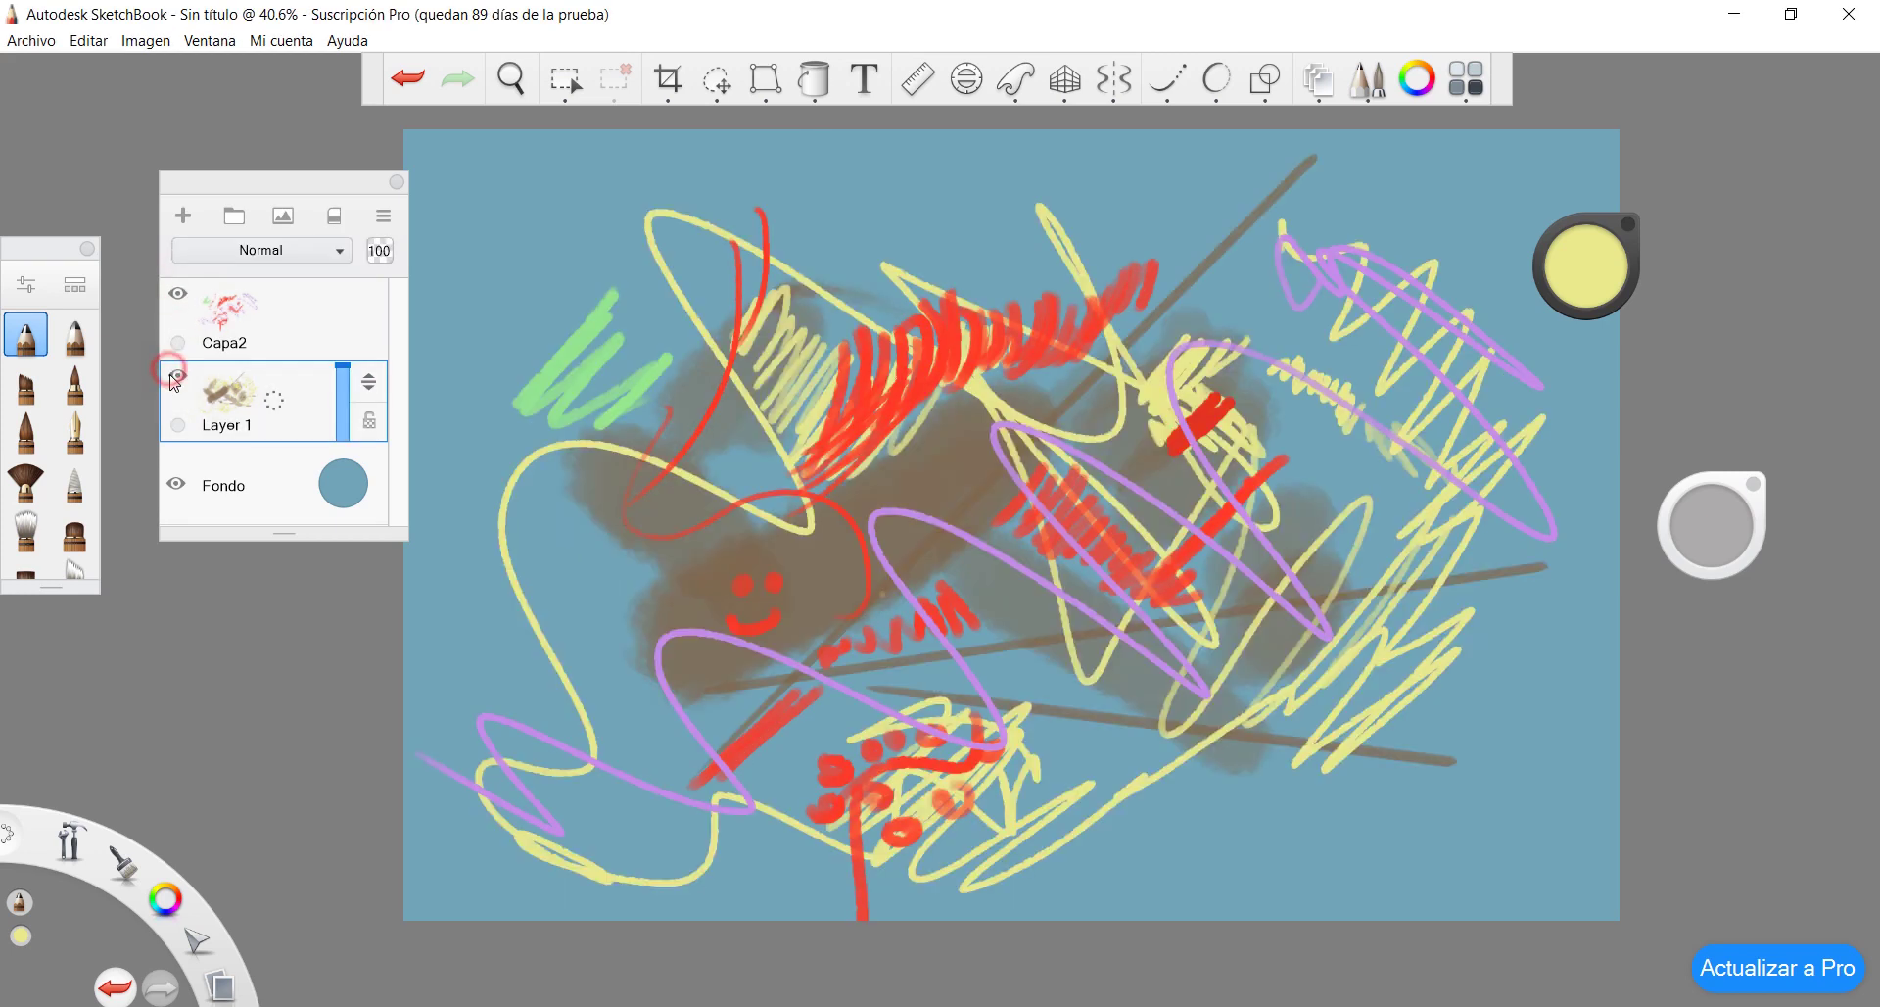
pyautogui.click(177, 292)
pyautogui.click(177, 292)
pyautogui.click(177, 293)
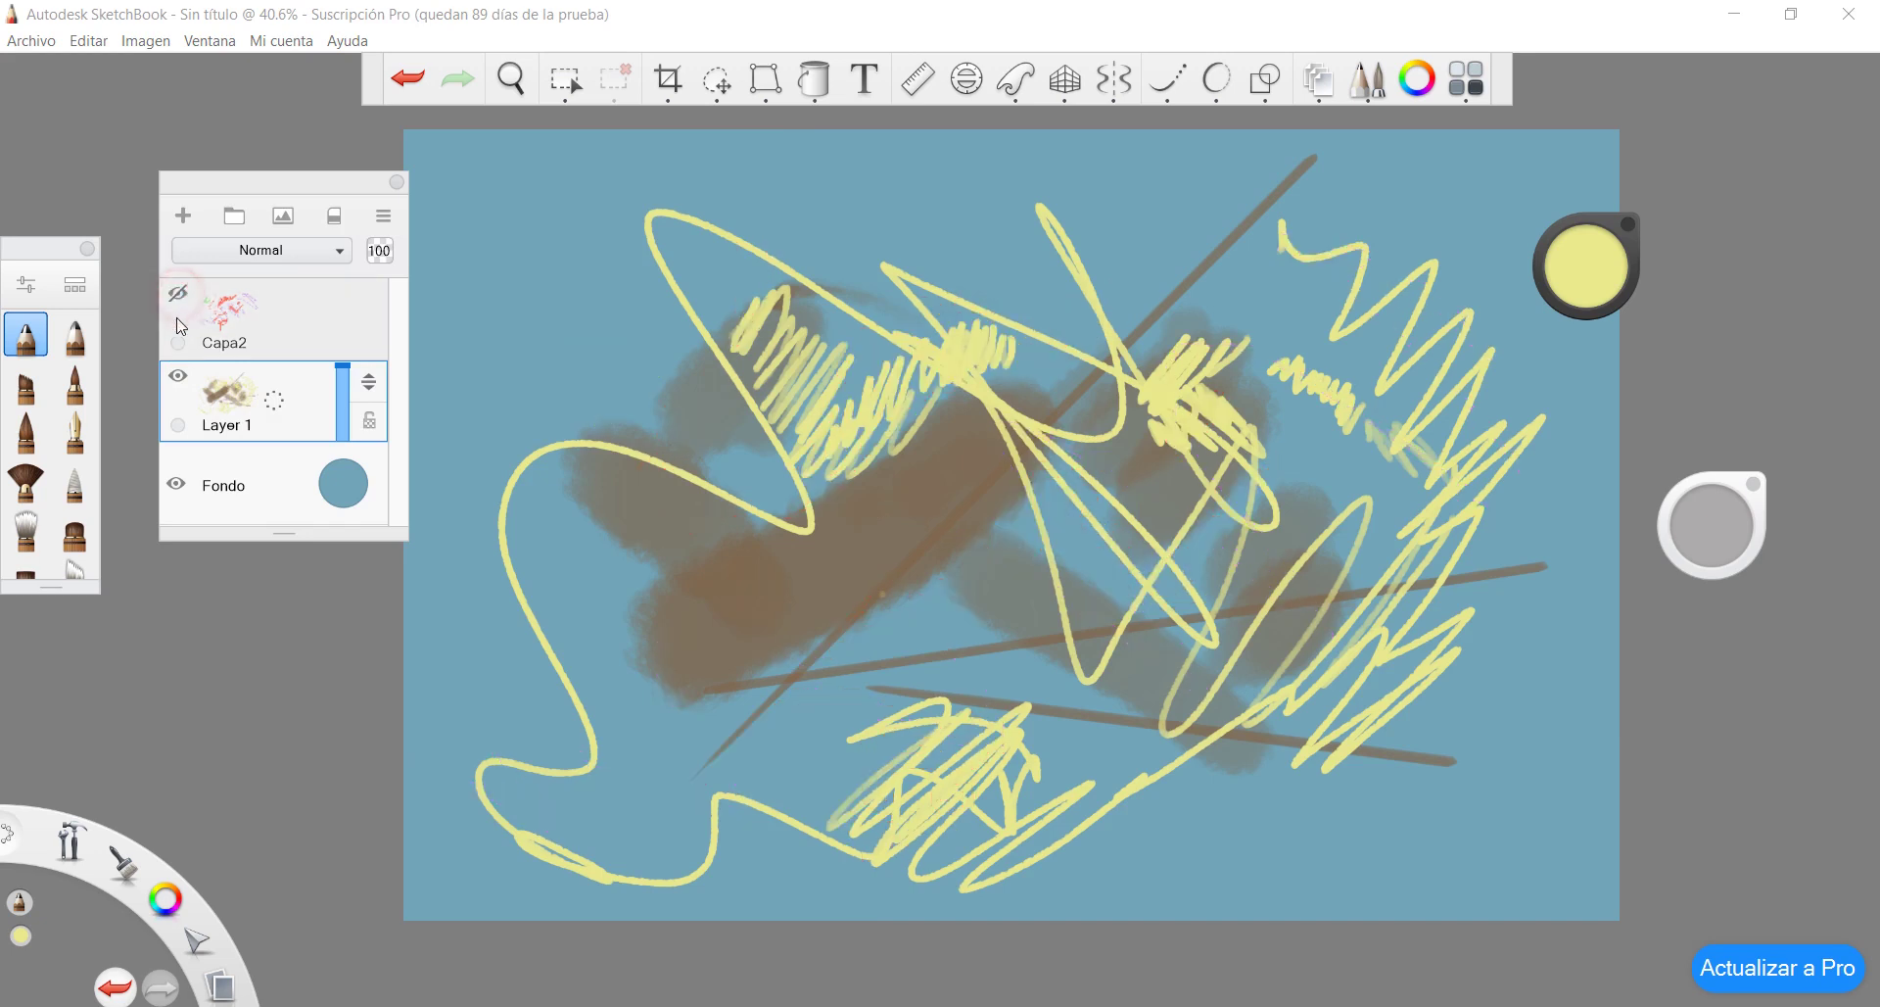
pyautogui.click(177, 485)
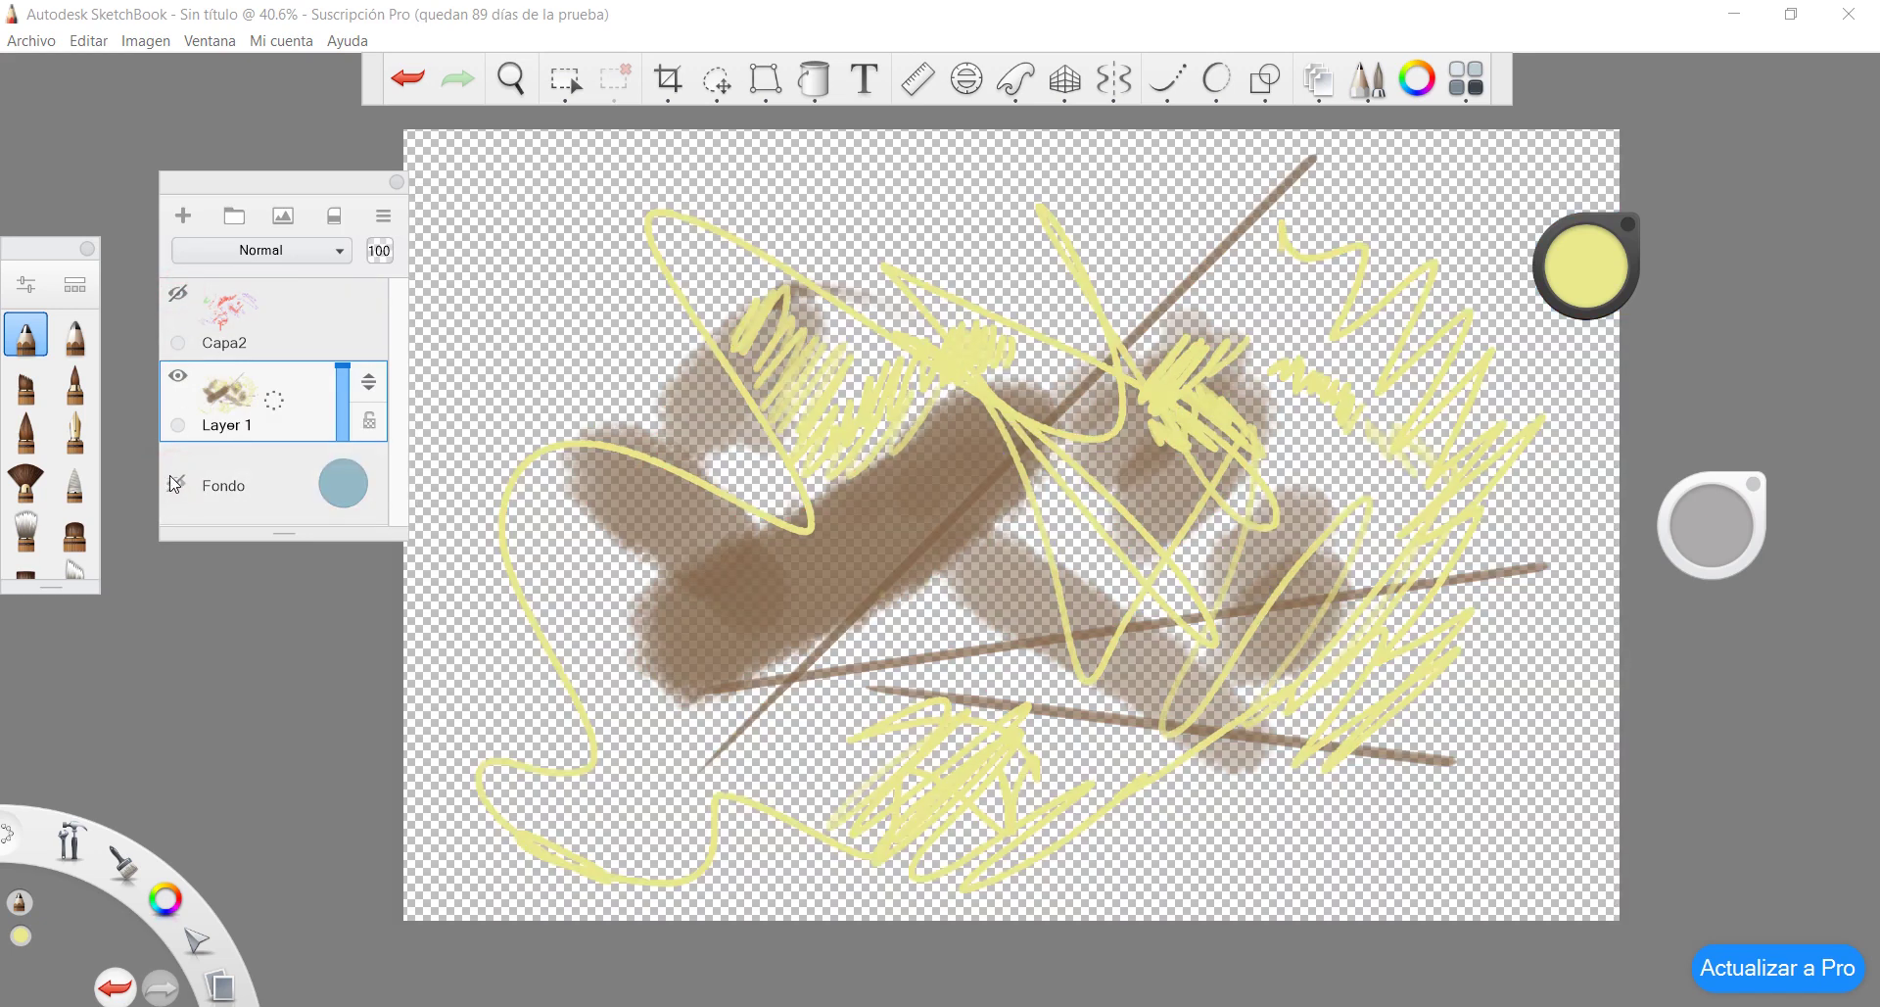
pyautogui.click(178, 293)
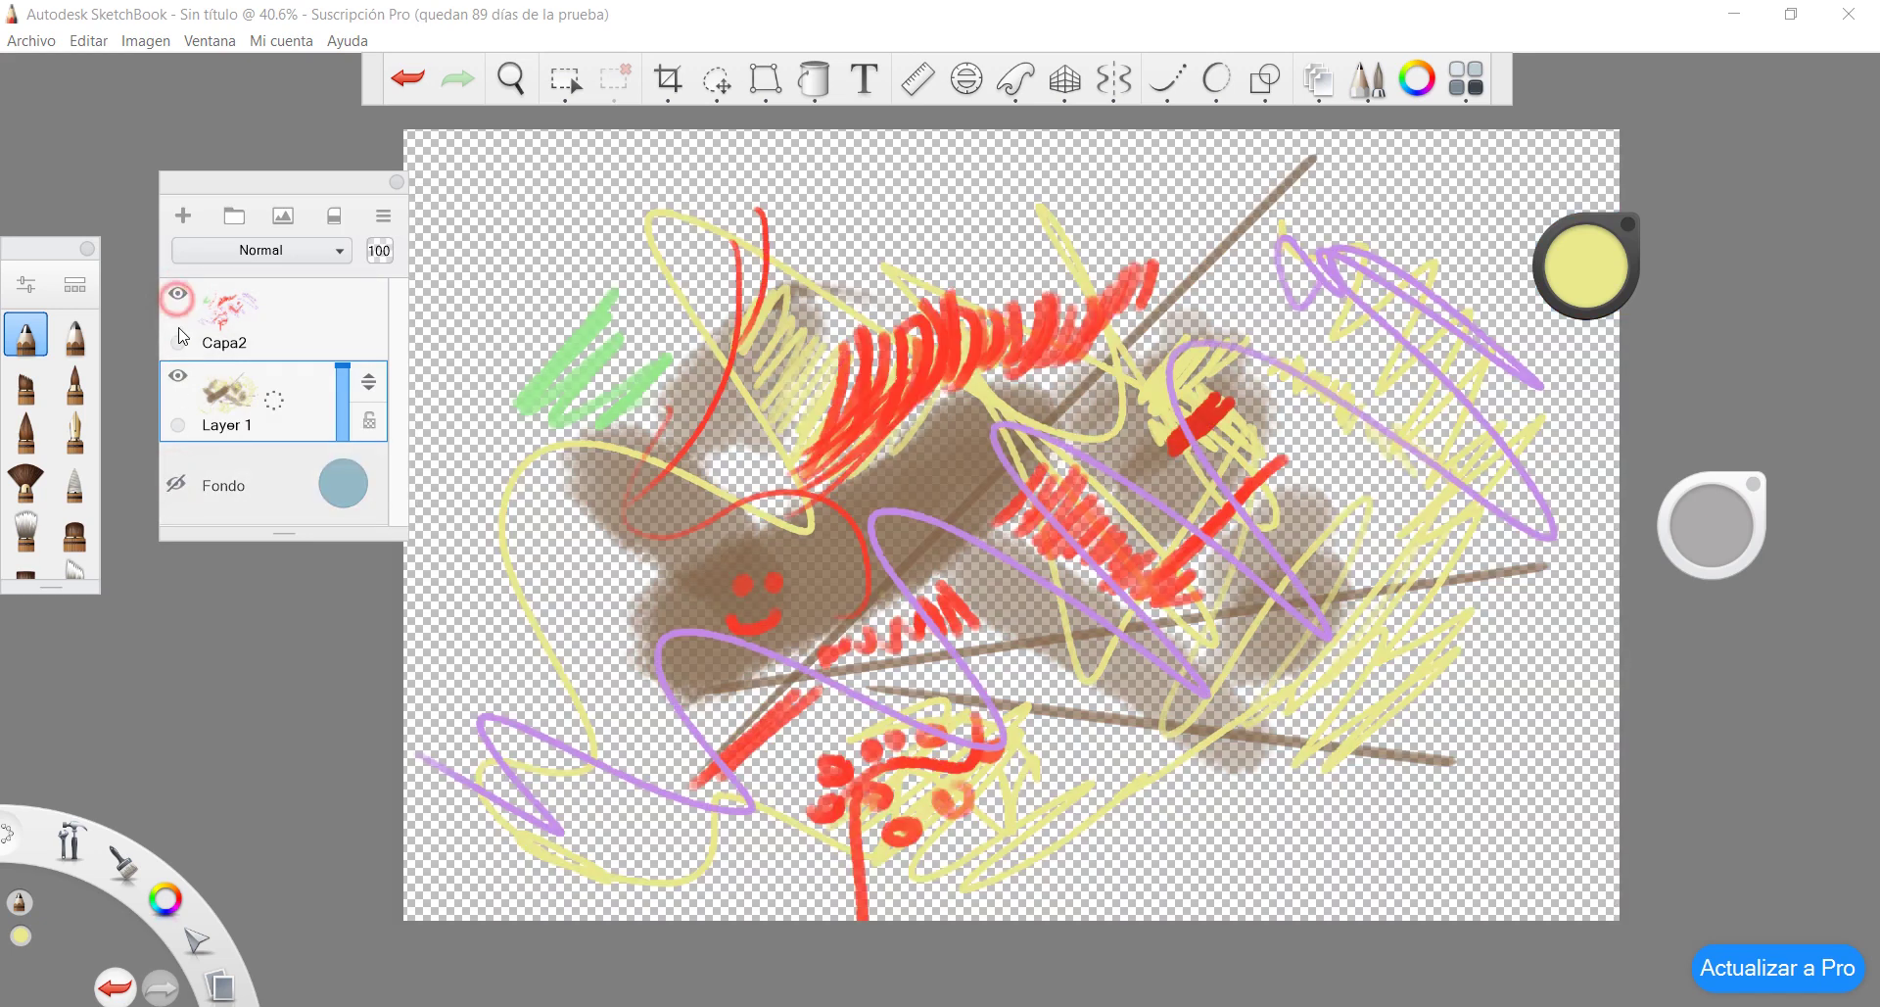
pyautogui.click(178, 485)
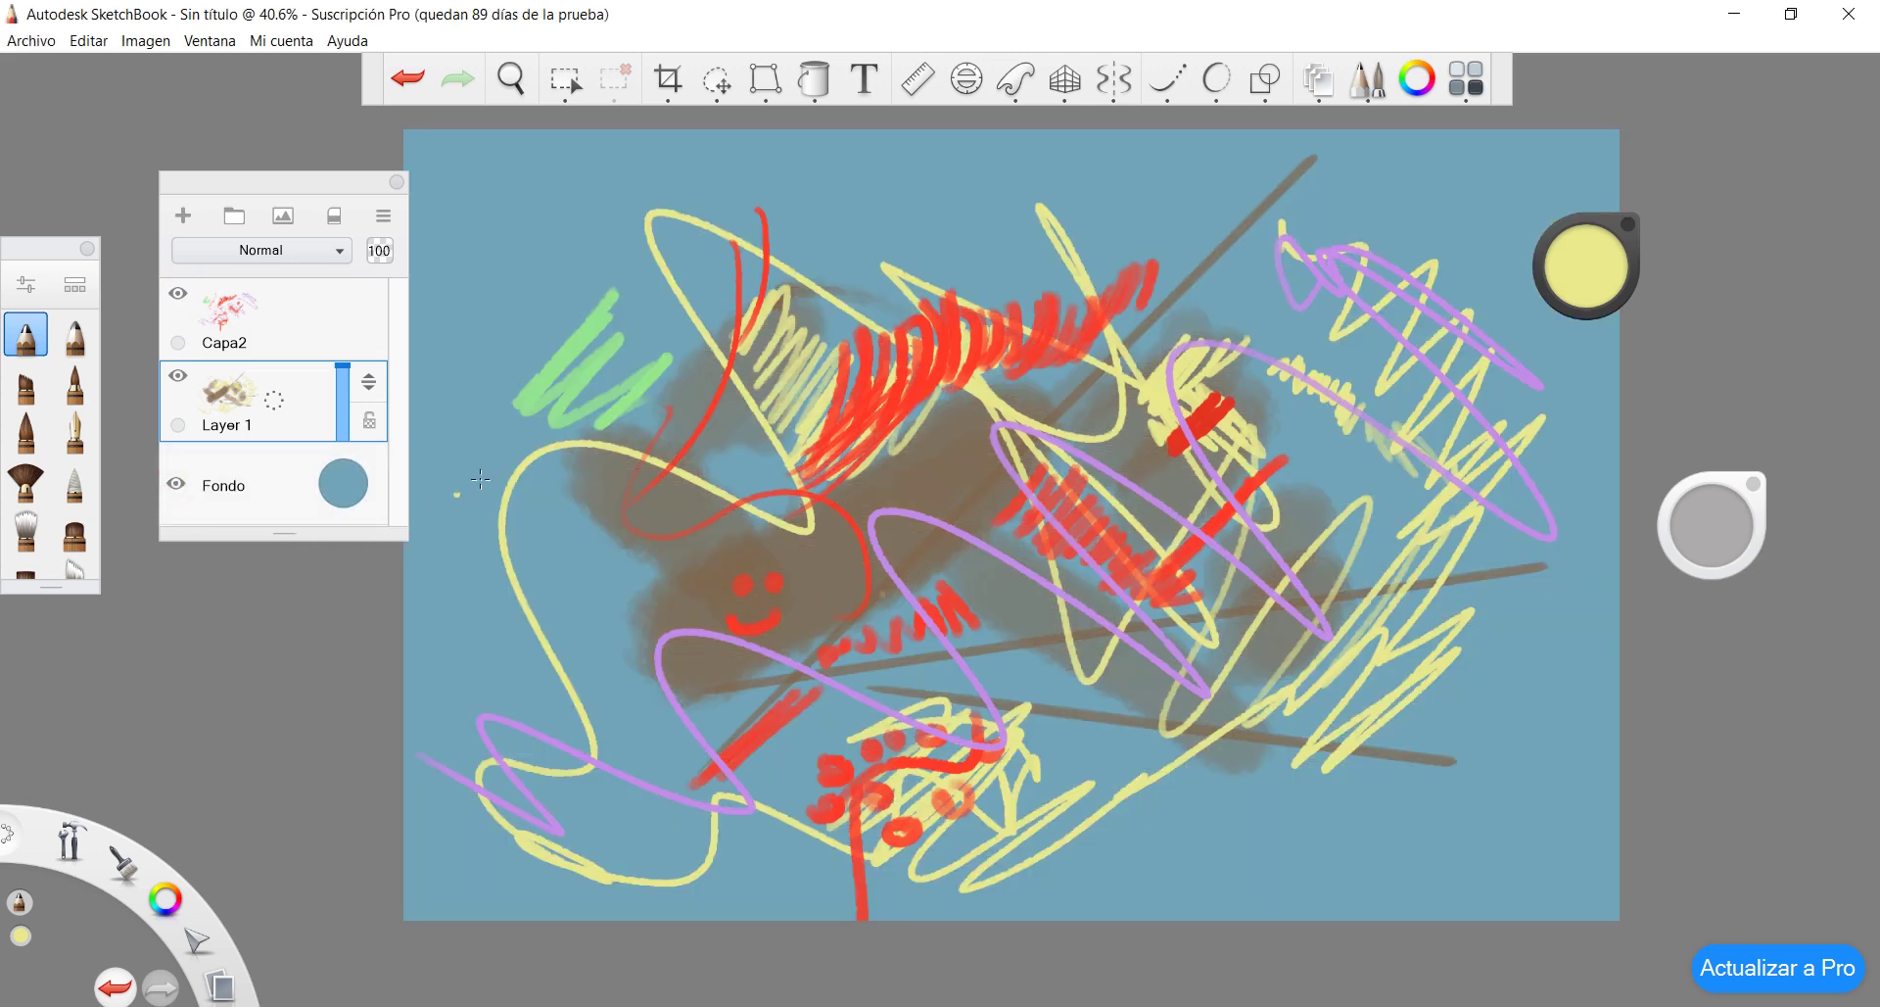
# Draw a short yellow mark near the canvas's upper-left corner, add a new layer and move it above Capa2
pyautogui.moveTo(525, 219); pyautogui.dragTo(535, 268)
pyautogui.click(182, 215)
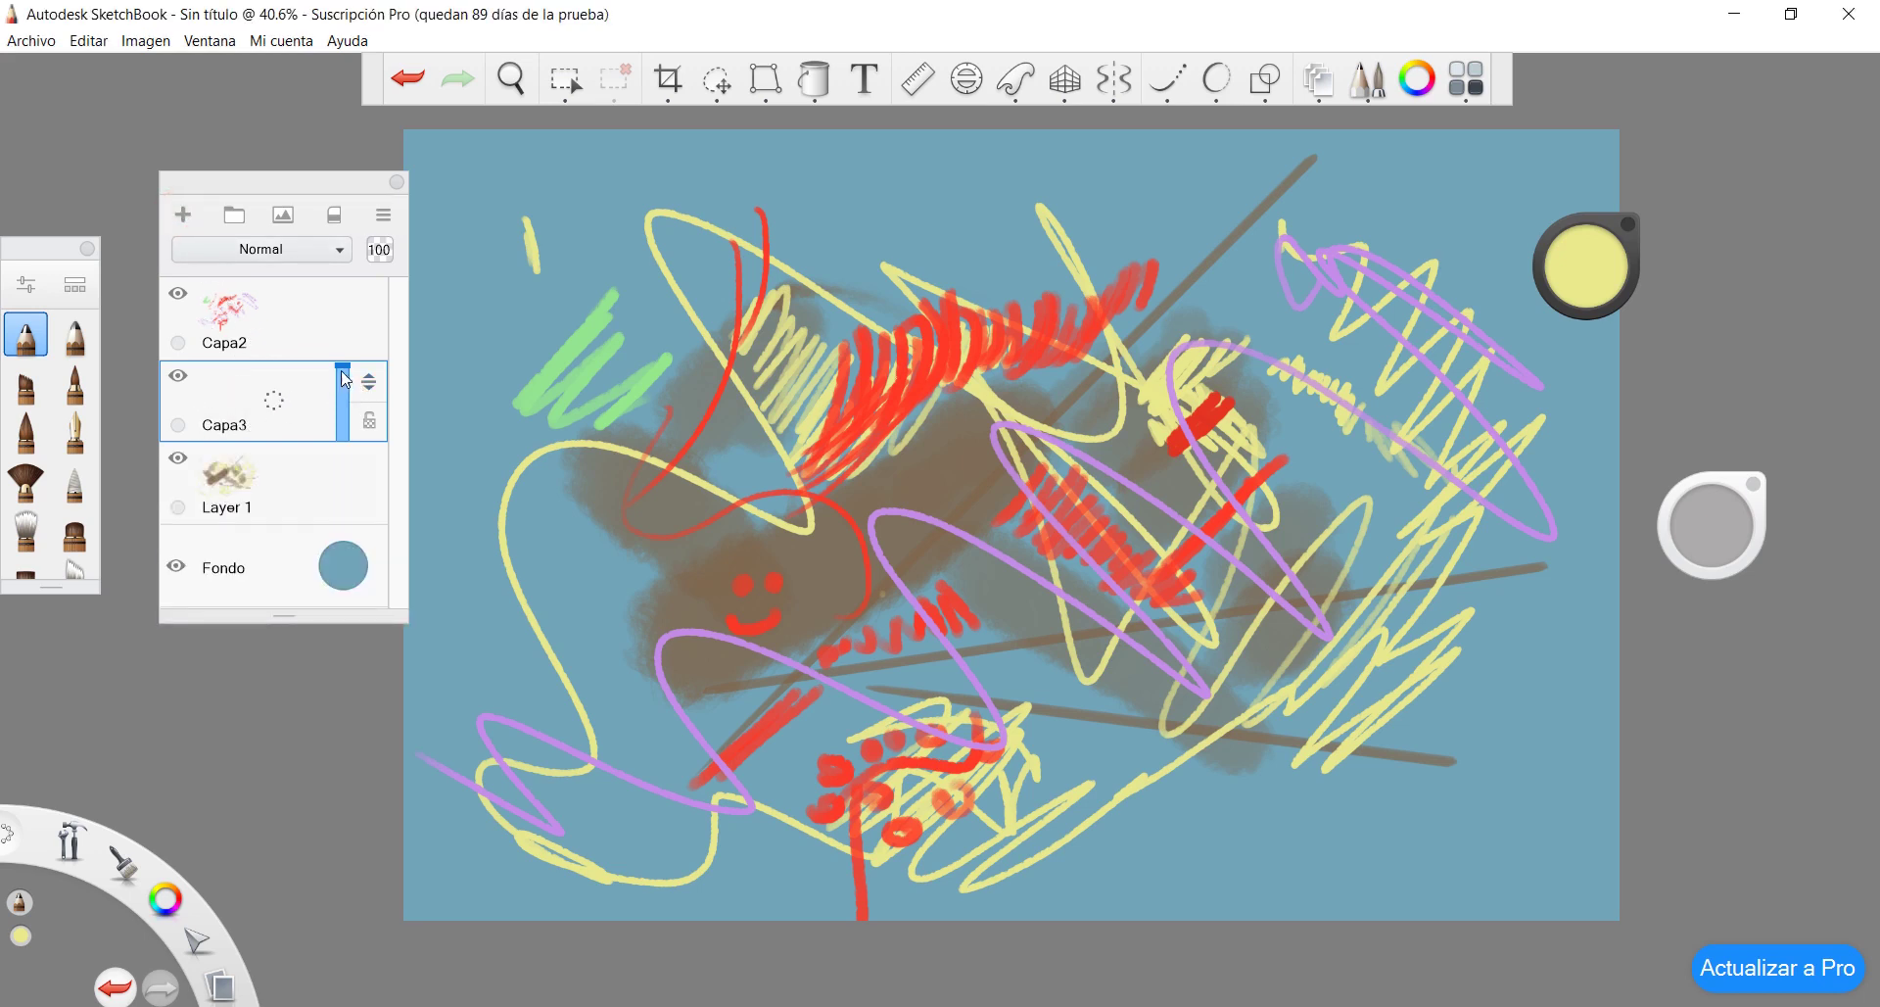
pyautogui.moveTo(368, 382); pyautogui.dragTo(362, 298)
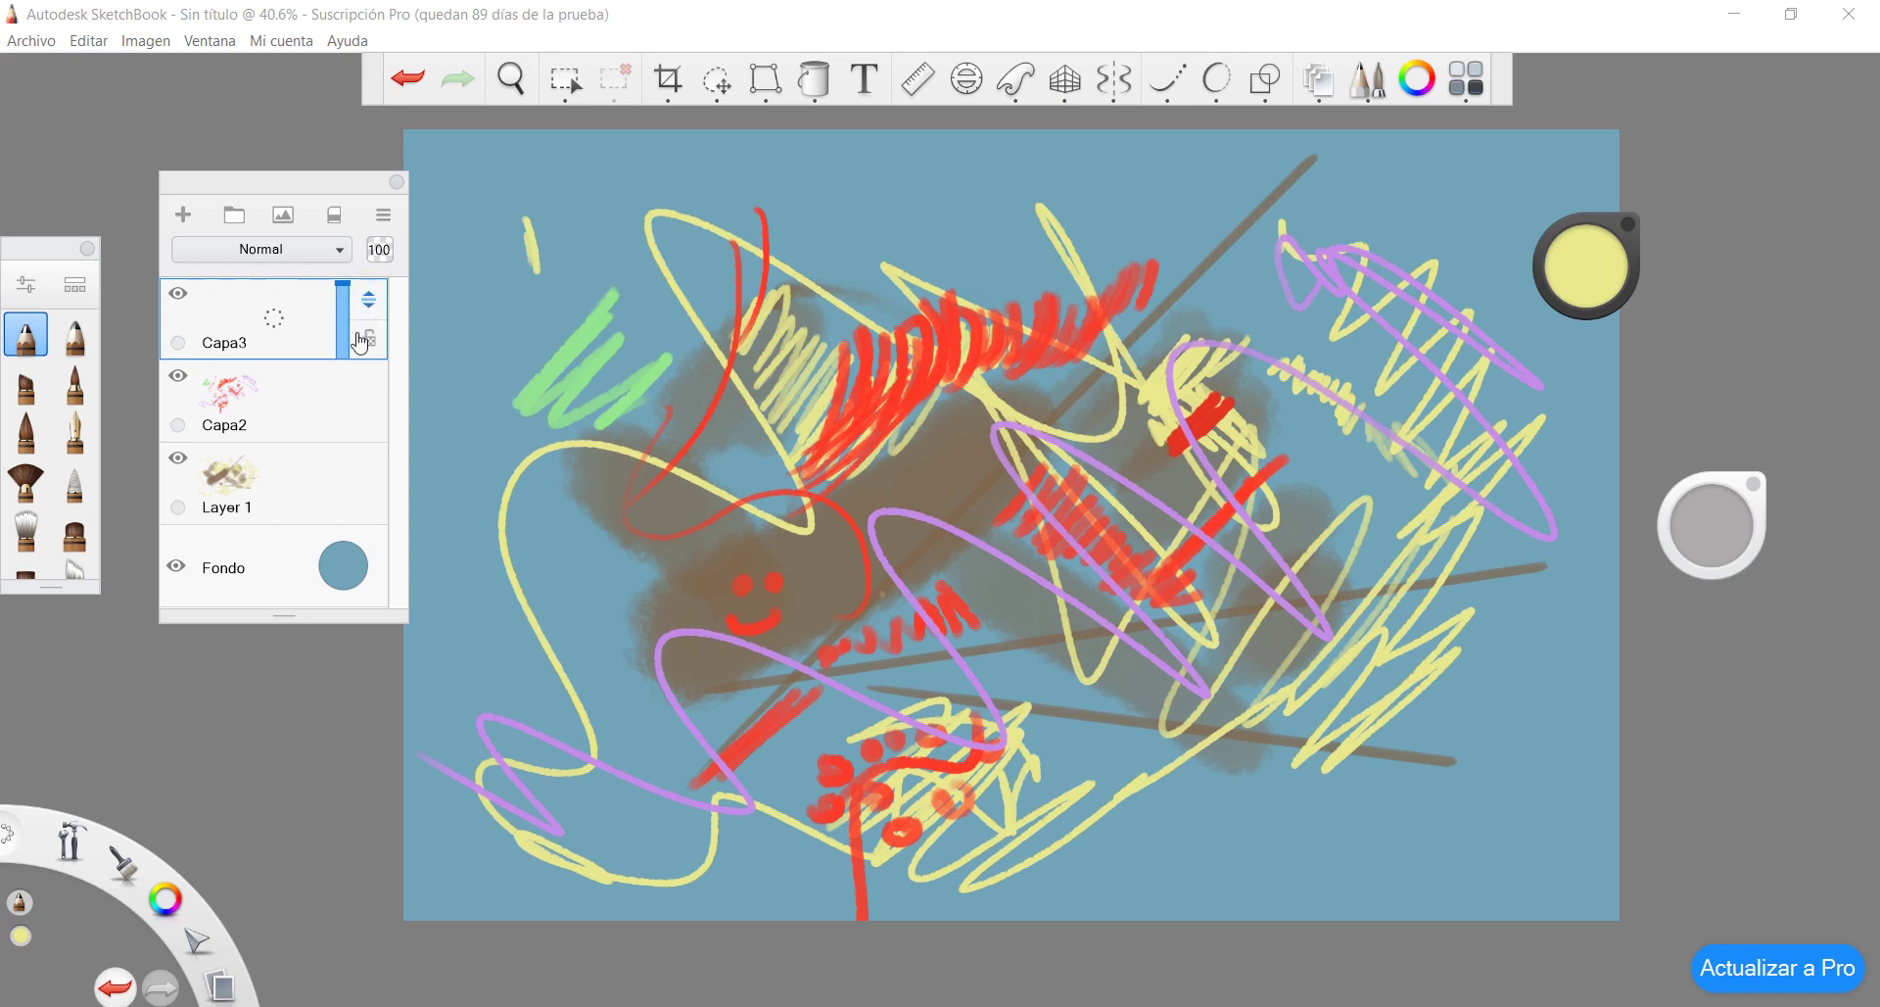
# Switch the active layer between Capa2, Capa3 and Layer 1, finishing with Capa3 selected
pyautogui.click(302, 397)
pyautogui.click(298, 326)
pyautogui.click(294, 402)
pyautogui.click(299, 475)
pyautogui.click(294, 402)
pyautogui.click(293, 324)
# Hide Capa2, change the paint to periwinkle blue, enlarge the brush and cover most of the canvas on Capa3
pyautogui.click(178, 376)
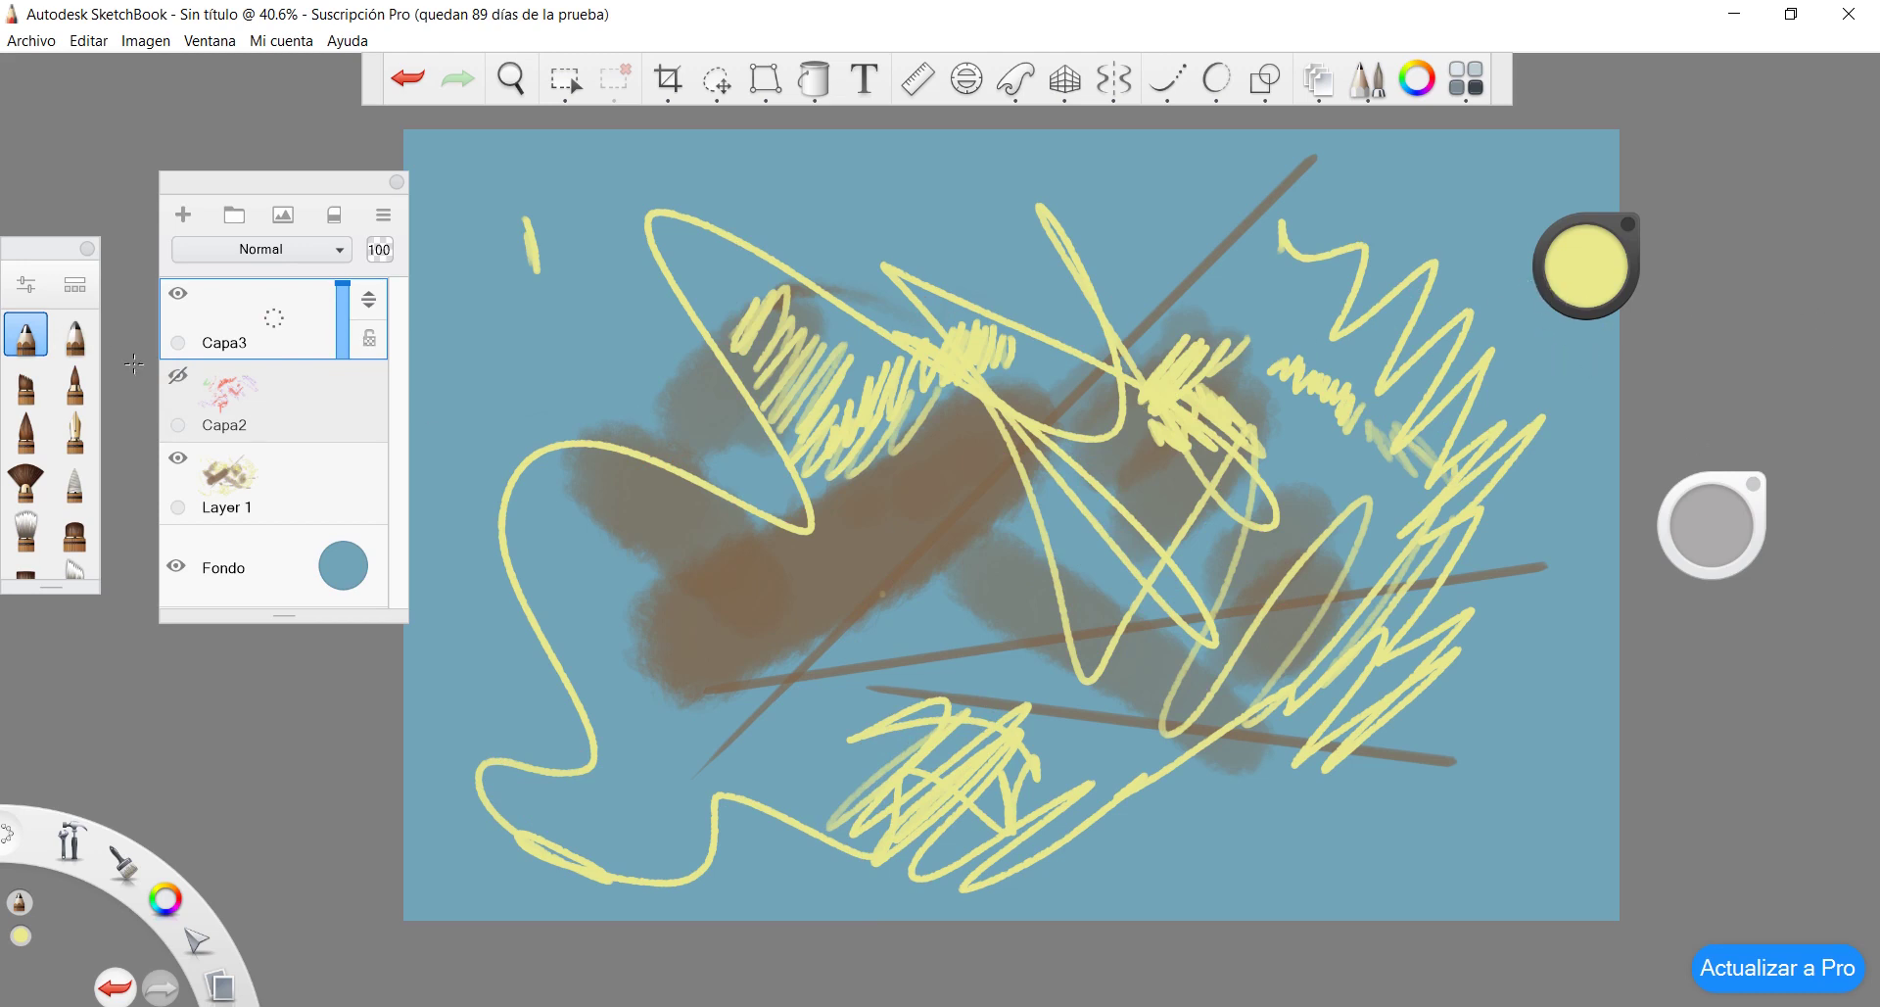
pyautogui.click(1546, 261)
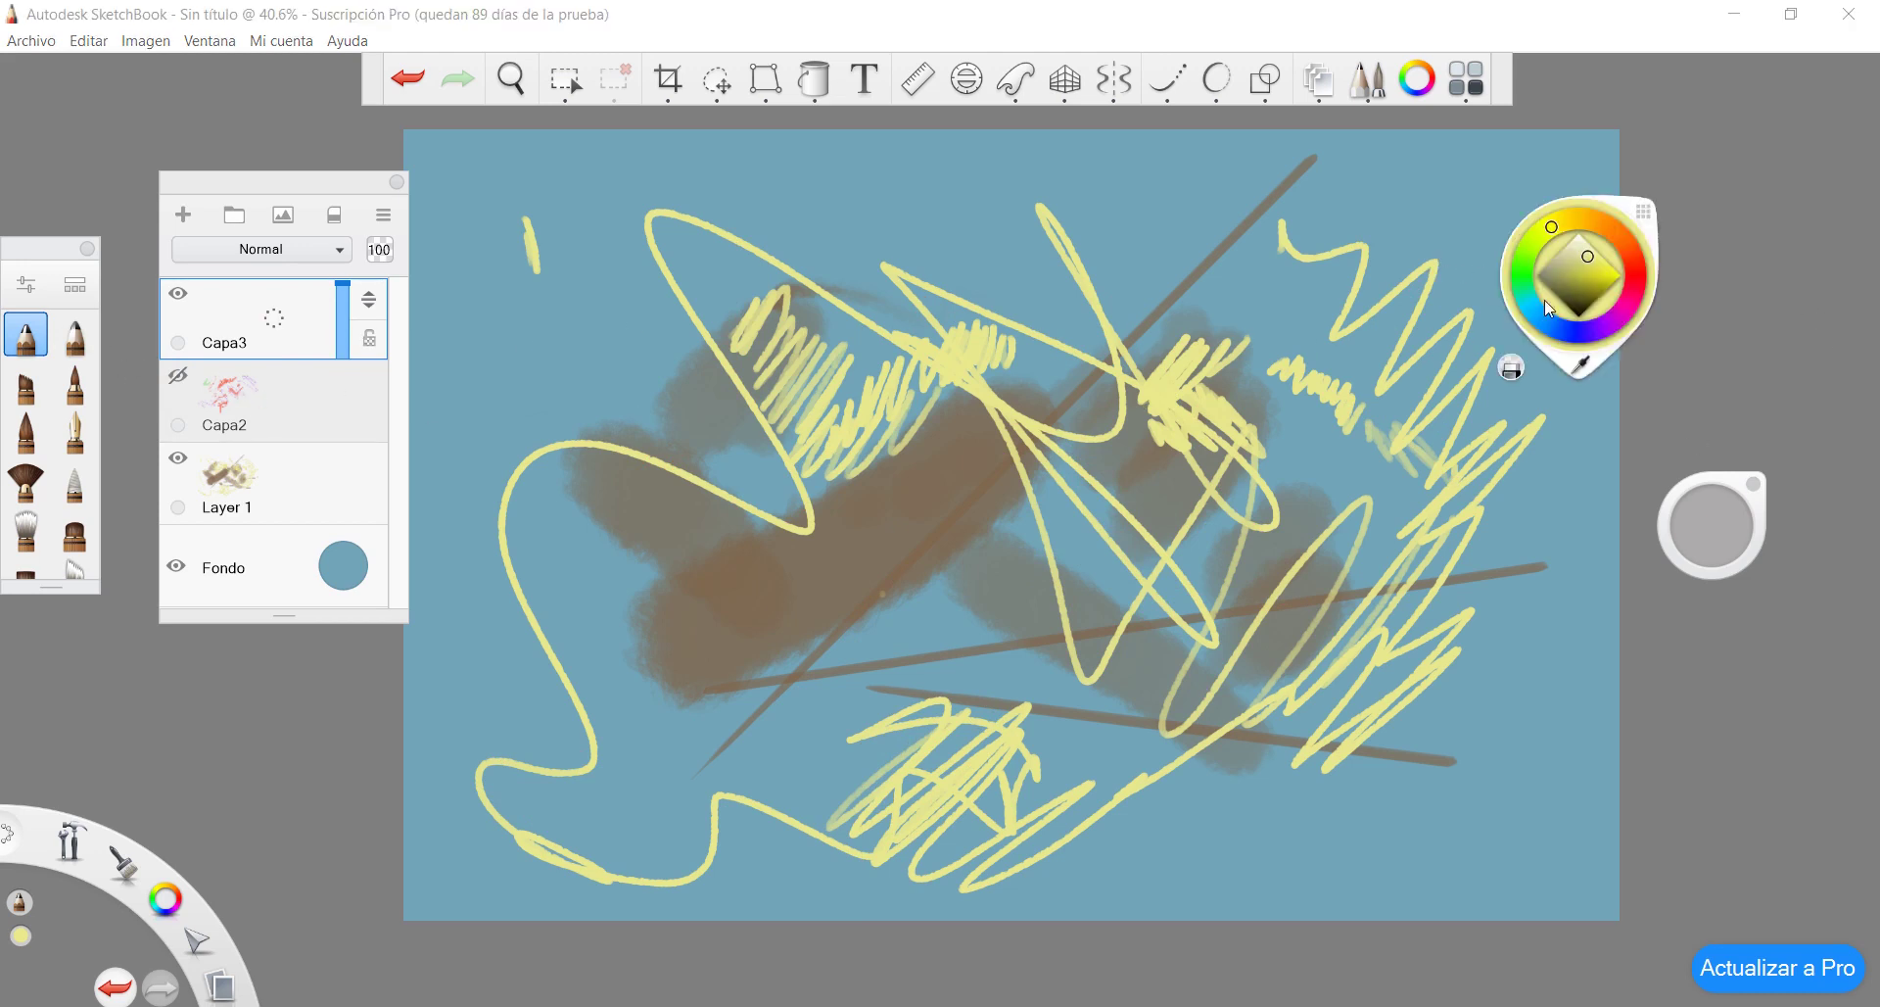
pyautogui.click(1567, 344)
pyautogui.moveTo(1712, 525); pyautogui.dragTo(1701, 532)
pyautogui.moveTo(1598, 808)
pyautogui.mouseDown()
pyautogui.moveTo(1584, 830)
pyautogui.moveTo(1479, 794)
pyautogui.moveTo(1590, 805)
pyautogui.moveTo(1429, 534)
pyautogui.moveTo(1102, 333)
pyautogui.moveTo(646, 304)
pyautogui.moveTo(533, 230)
pyautogui.moveTo(1547, 421)
pyautogui.moveTo(1469, 274)
pyautogui.mouseUp()
pyautogui.moveTo(803, 685)
pyautogui.mouseDown()
pyautogui.moveTo(441, 597)
pyautogui.moveTo(489, 509)
pyautogui.moveTo(431, 324)
pyautogui.mouseUp()
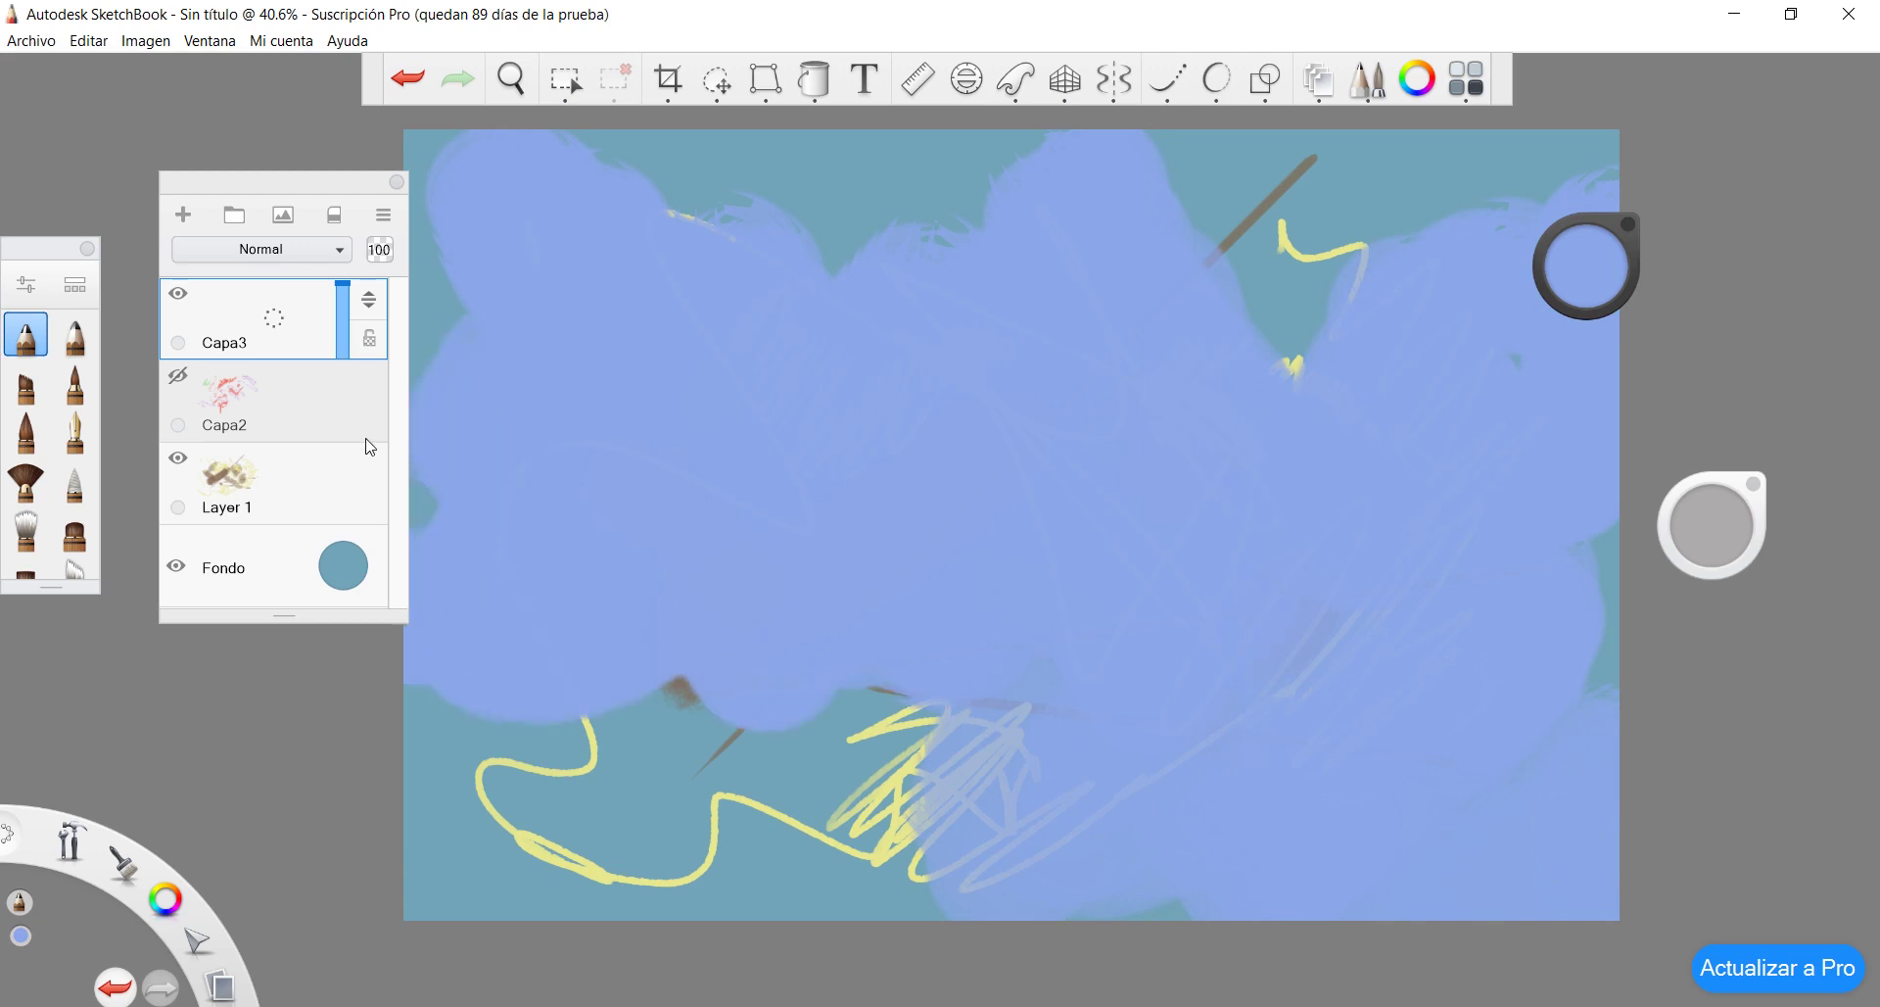
# Make Capa2 visible again, toggling it to compare, and undo a test blue stroke near the lower-left scribbles
pyautogui.click(177, 377)
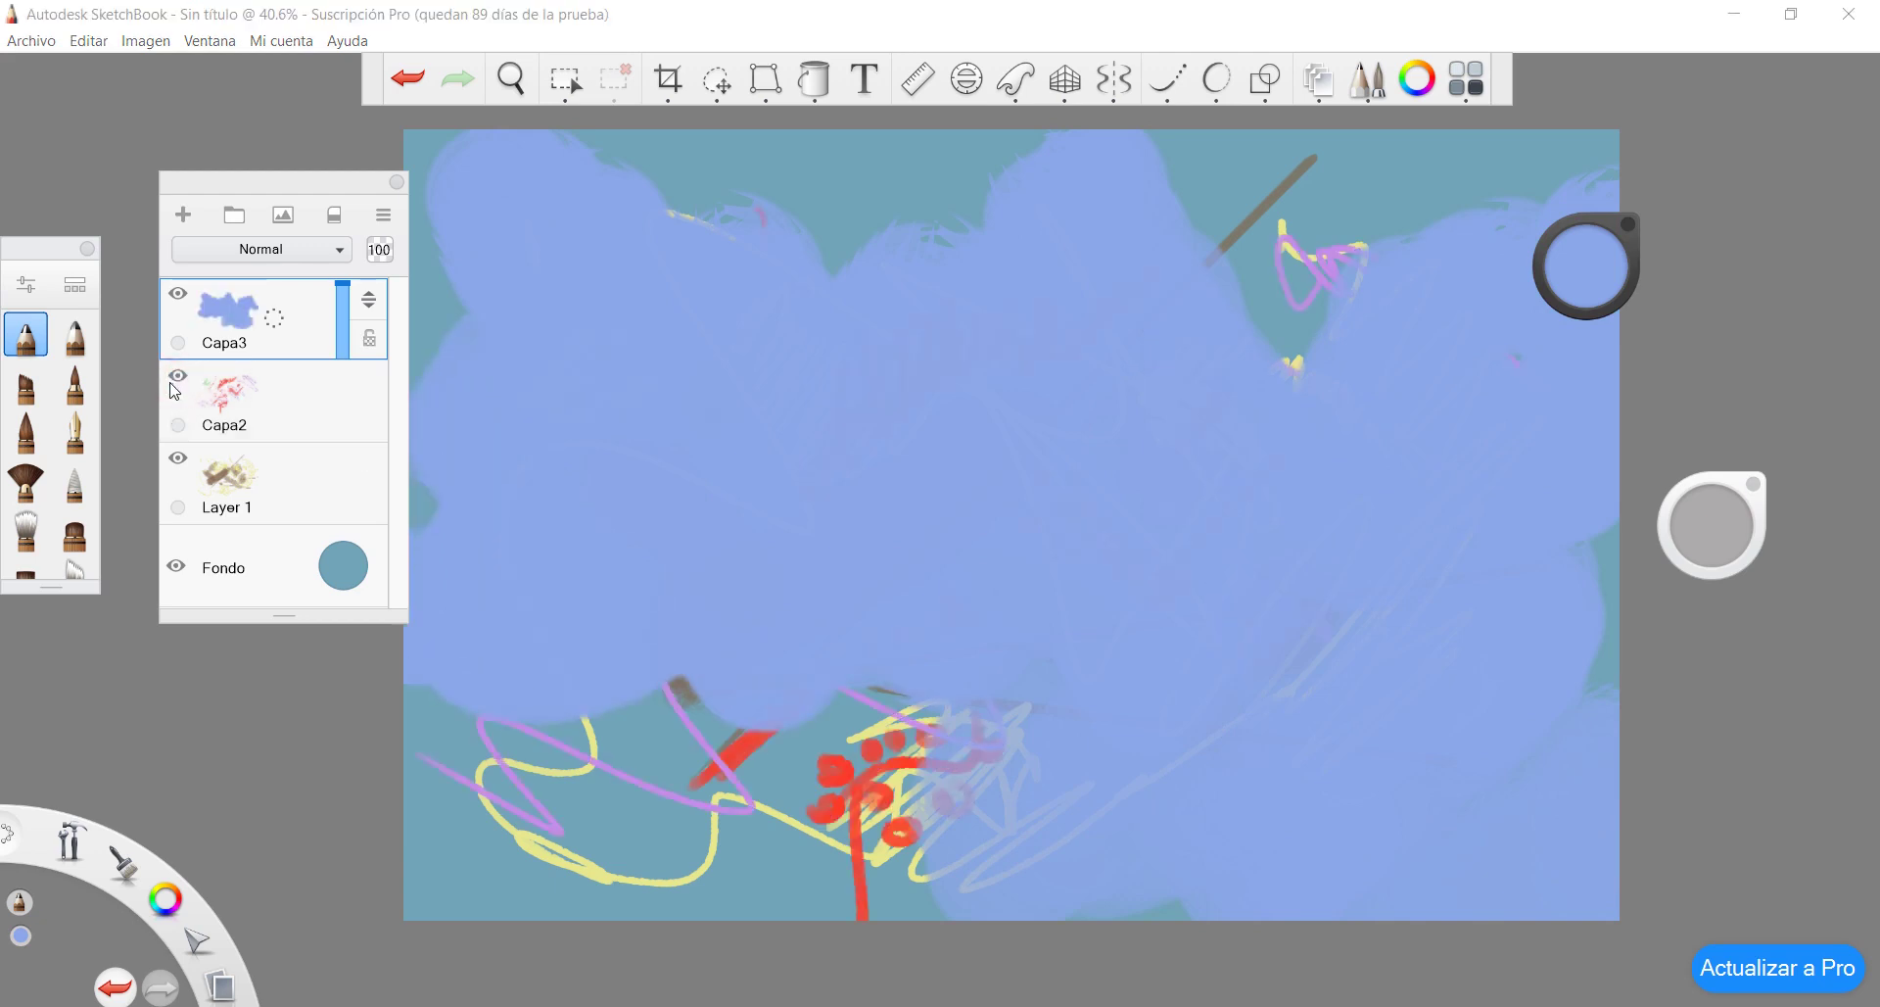
pyautogui.click(178, 377)
pyautogui.click(177, 377)
pyautogui.moveTo(705, 744); pyautogui.dragTo(722, 796)
pyautogui.hotkey('ctrl', 'z')
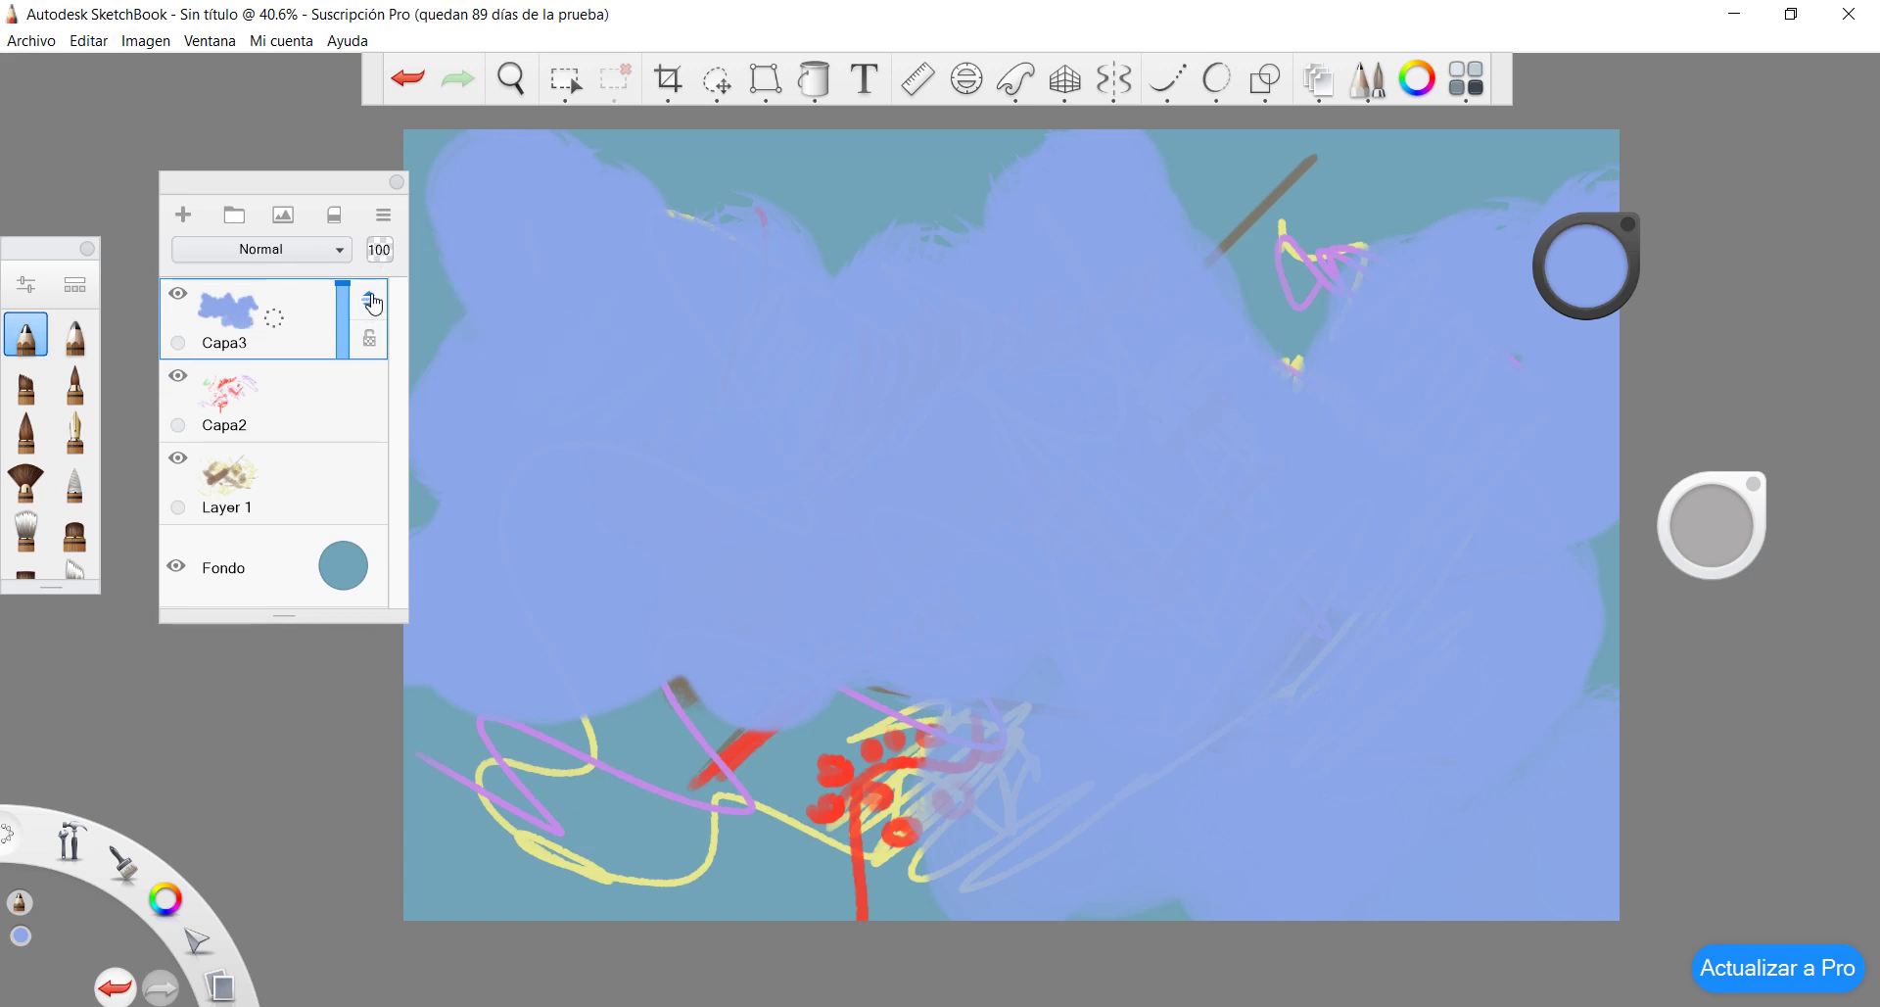
# Try Capa3 beneath the other layers, and rearrange the stack with Capa3 on top, Layer 1 in the middle and Capa2 below
pyautogui.moveTo(292, 323)
pyautogui.mouseDown()
pyautogui.moveTo(293, 627)
pyautogui.moveTo(300, 562)
pyautogui.moveTo(301, 596)
pyautogui.moveTo(317, 561)
pyautogui.mouseUp()
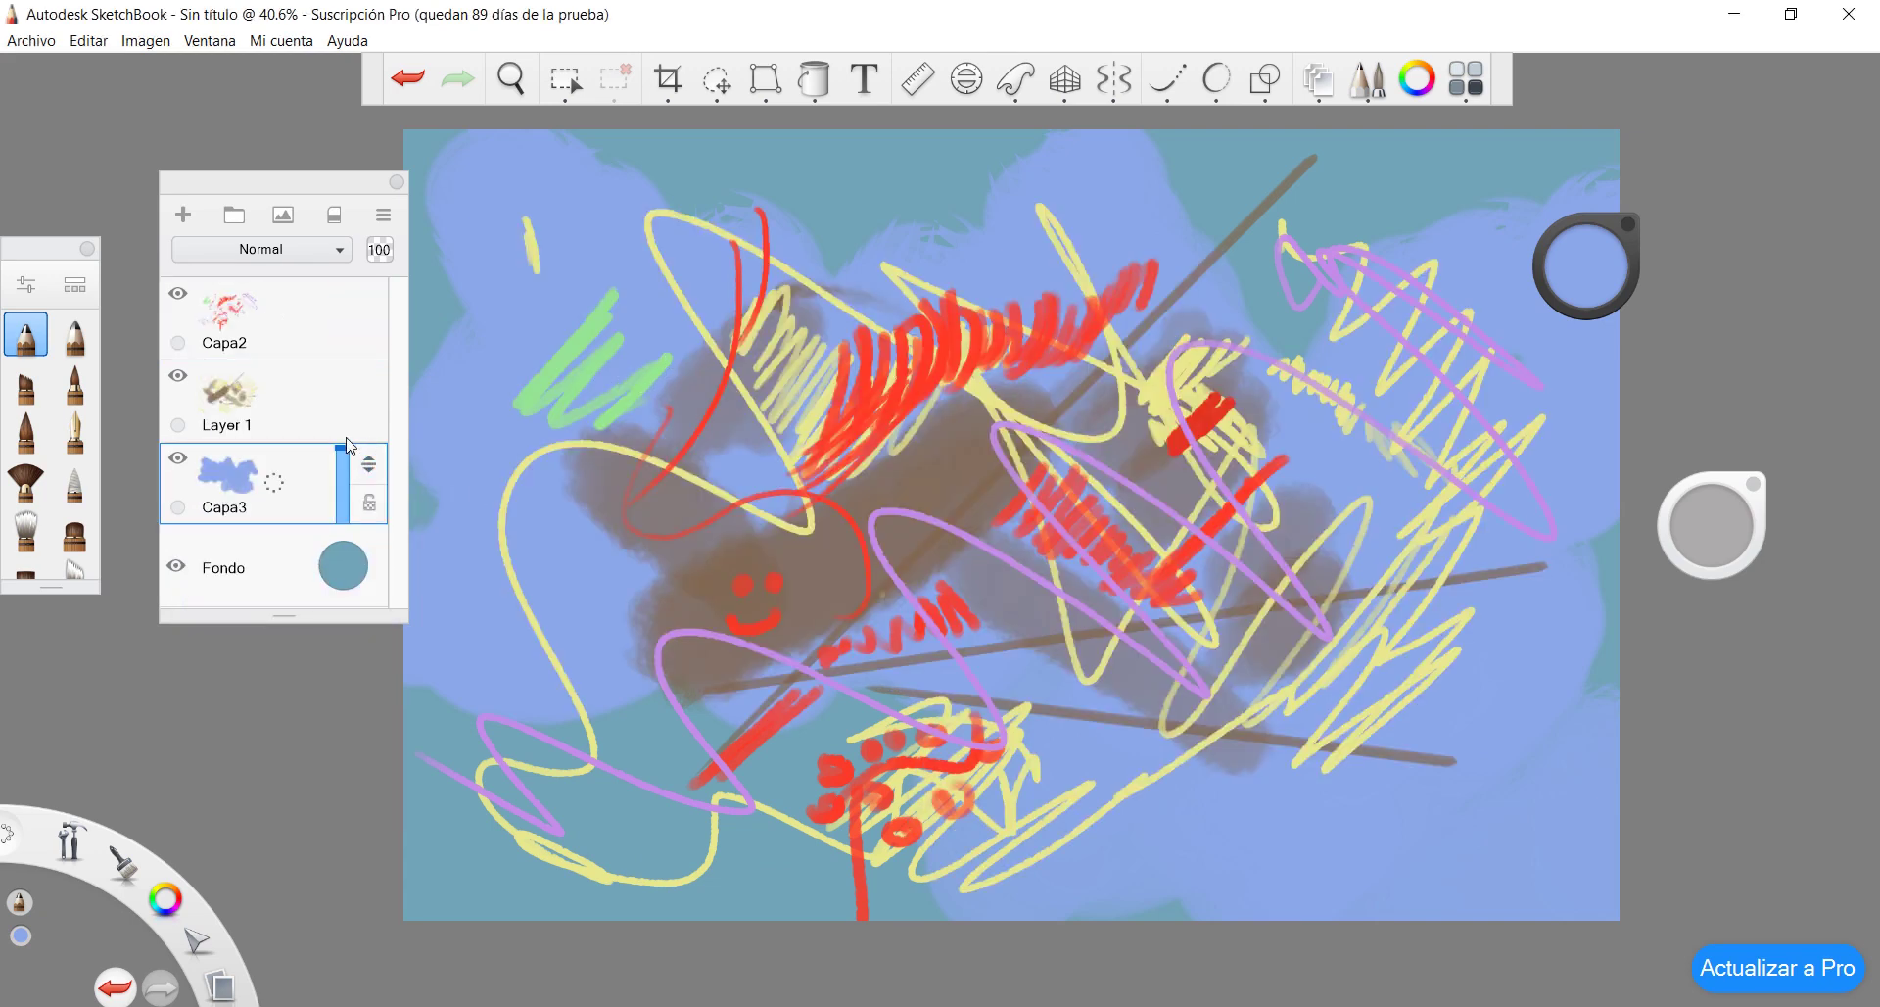
pyautogui.click(351, 386)
pyautogui.click(311, 313)
pyautogui.moveTo(366, 300)
pyautogui.mouseDown()
pyautogui.moveTo(348, 421)
pyautogui.moveTo(370, 429)
pyautogui.moveTo(308, 326)
pyautogui.mouseUp()
# Select each layer in turn, and on Capa3 paint more blue over the red berries and yellow scribbles at the lower middle
pyautogui.click(319, 489)
pyautogui.click(300, 420)
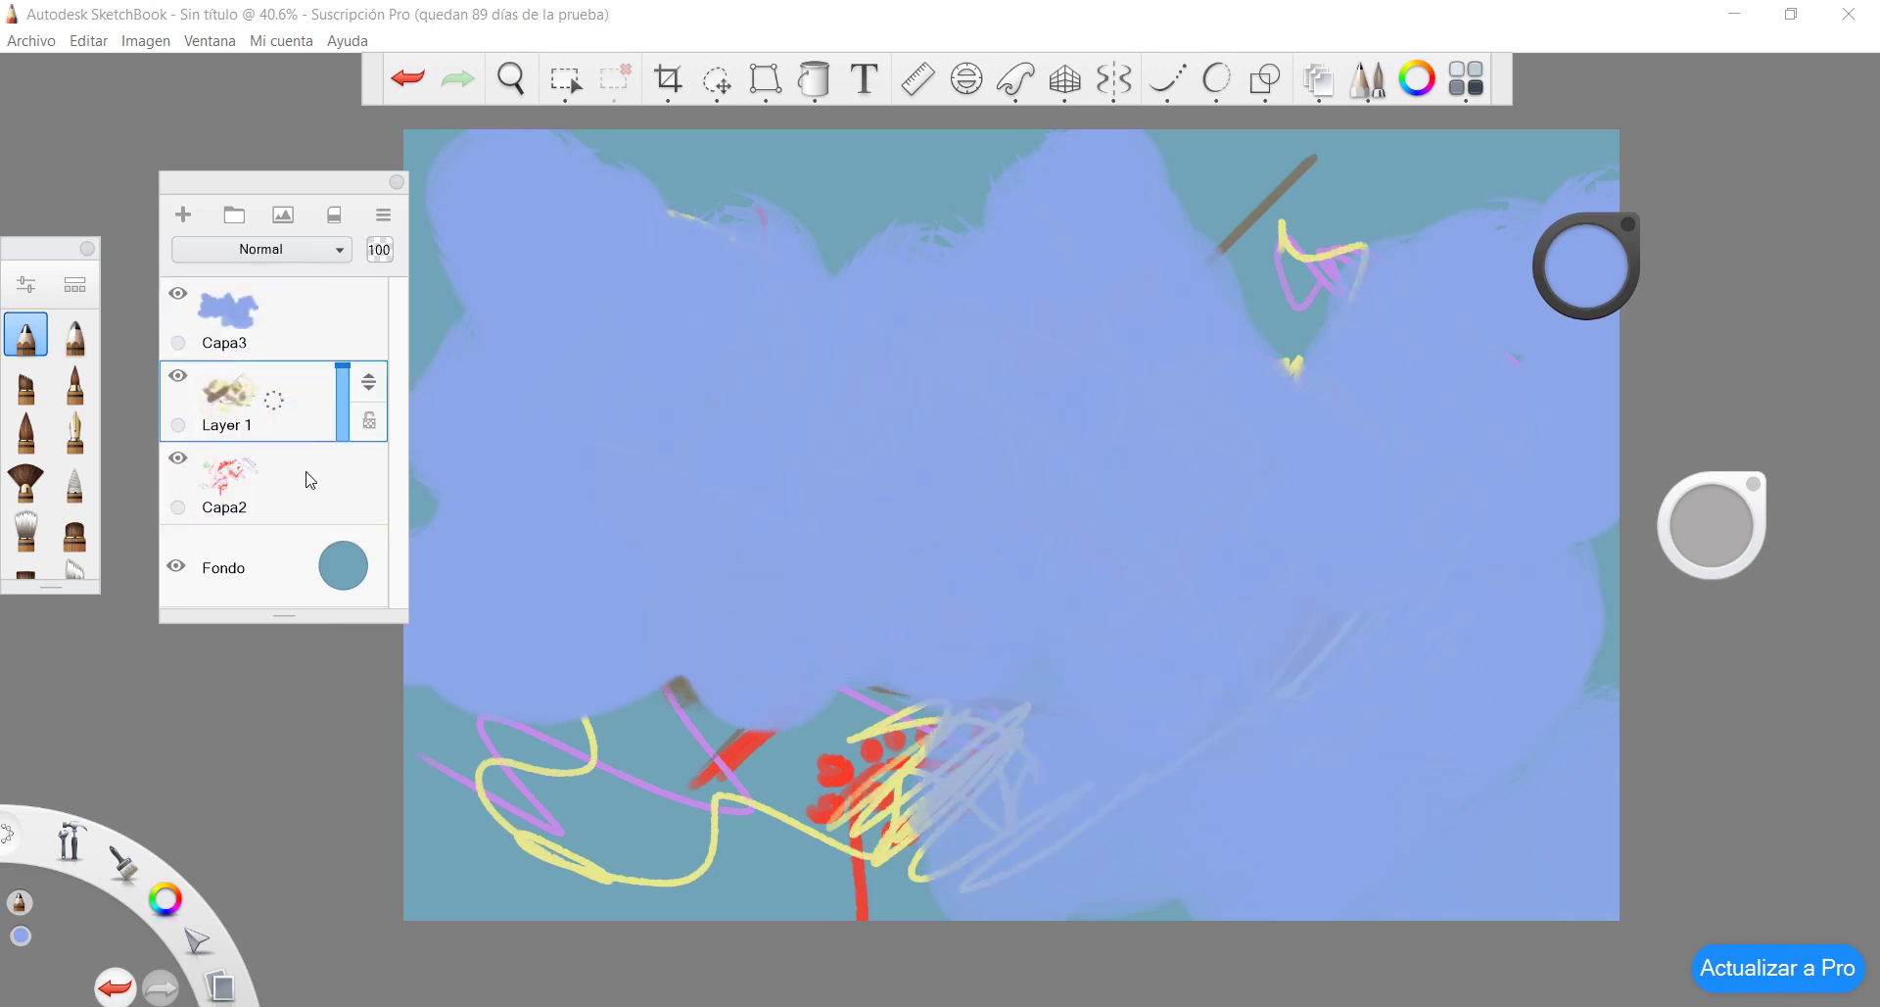
pyautogui.click(308, 480)
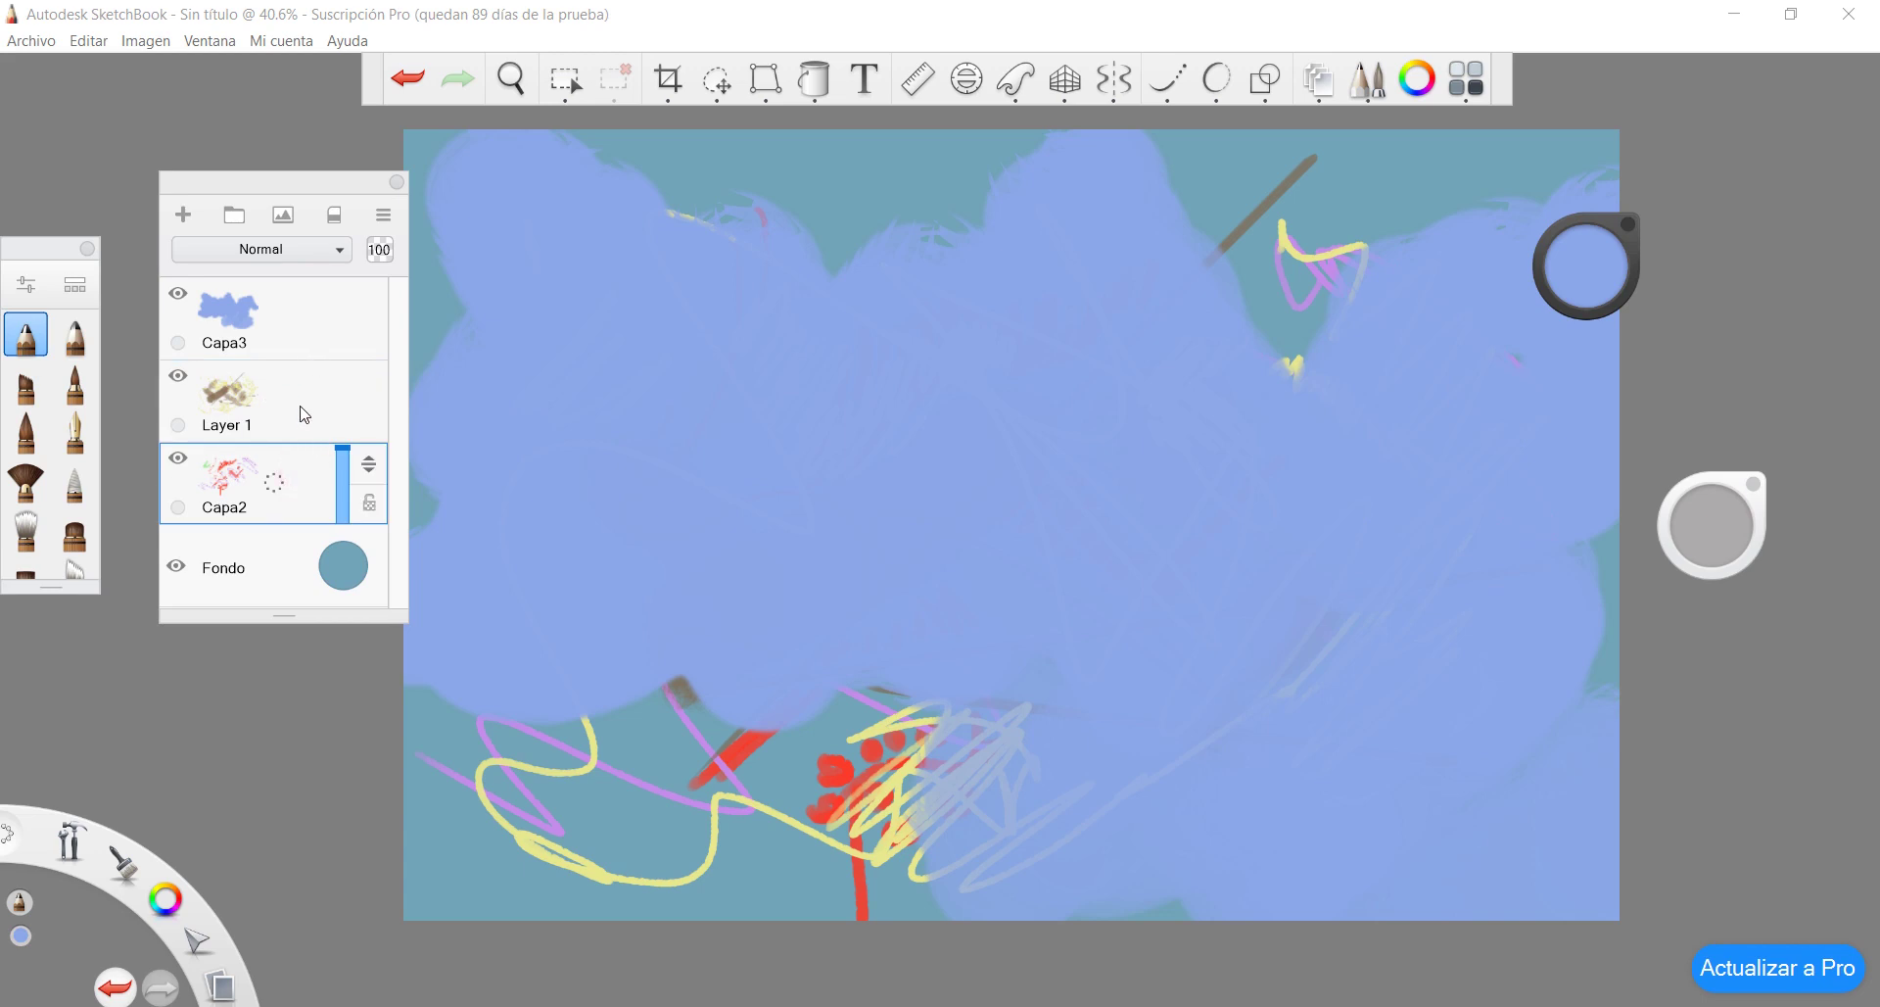
pyautogui.click(294, 402)
pyautogui.click(300, 330)
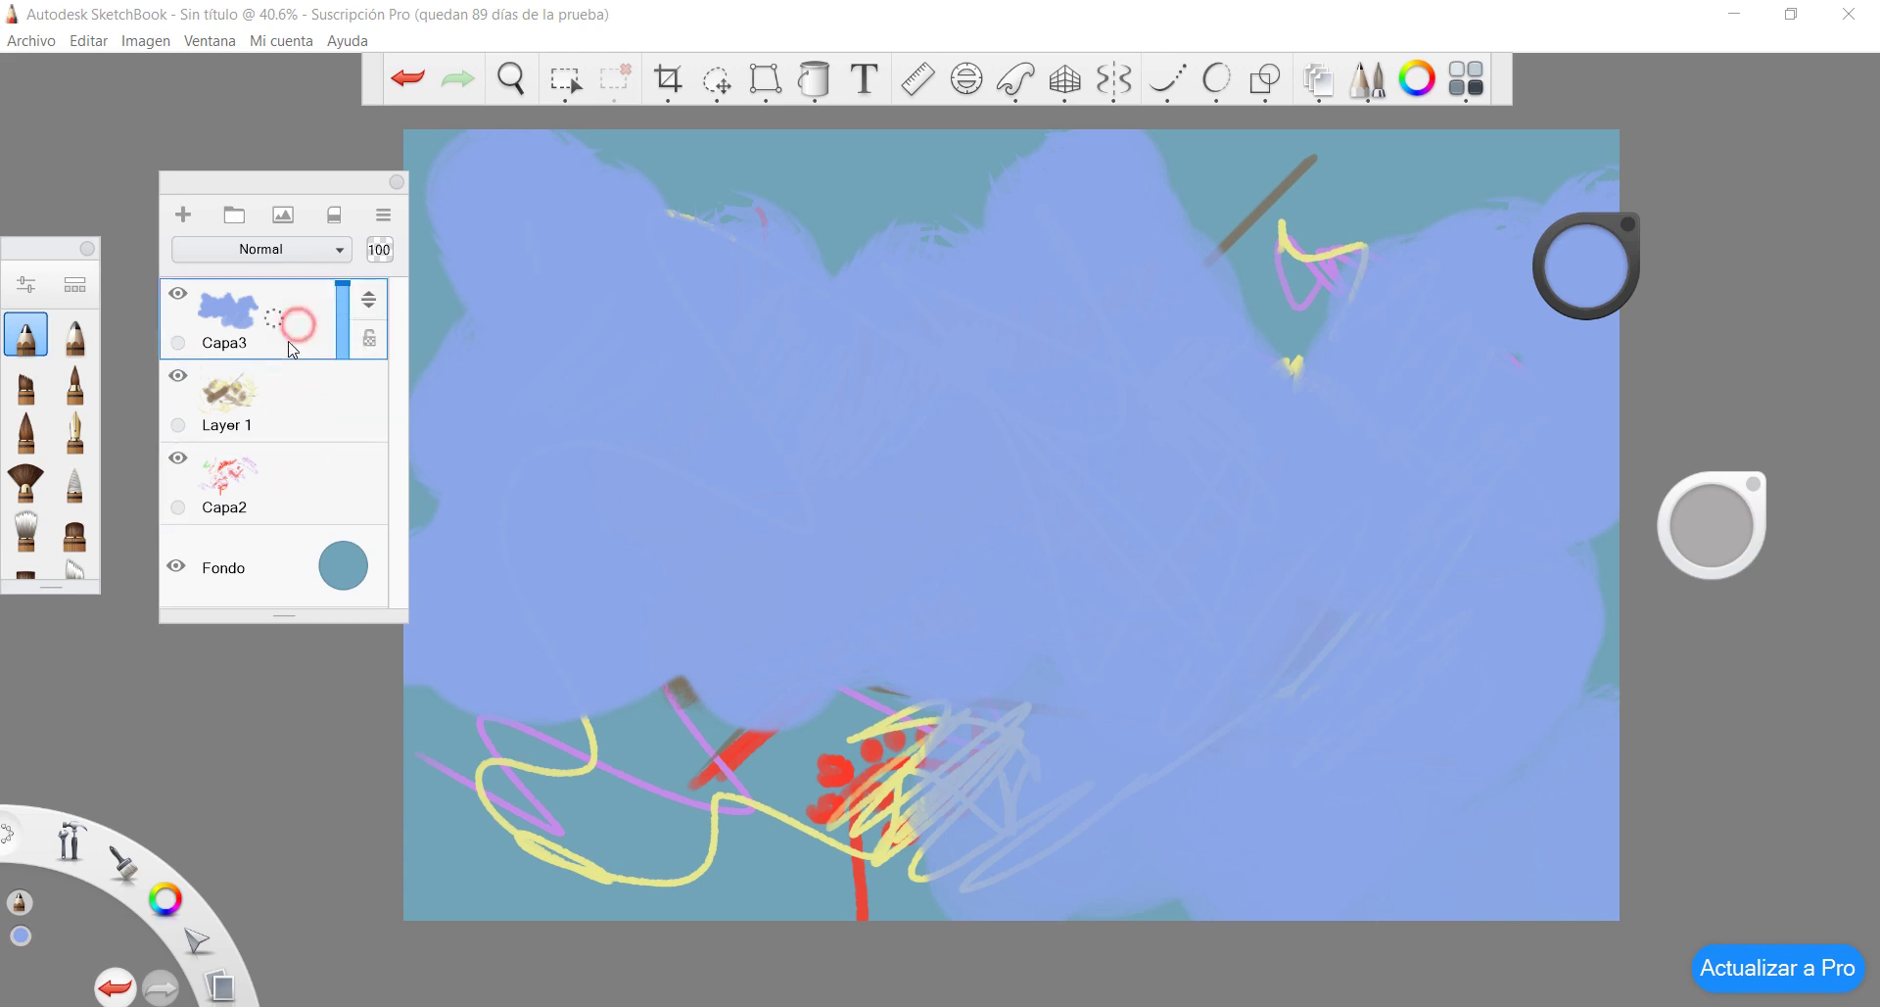
pyautogui.moveTo(894, 776)
pyautogui.mouseDown()
pyautogui.moveTo(877, 735)
pyautogui.moveTo(832, 842)
pyautogui.moveTo(686, 696)
pyautogui.mouseUp()
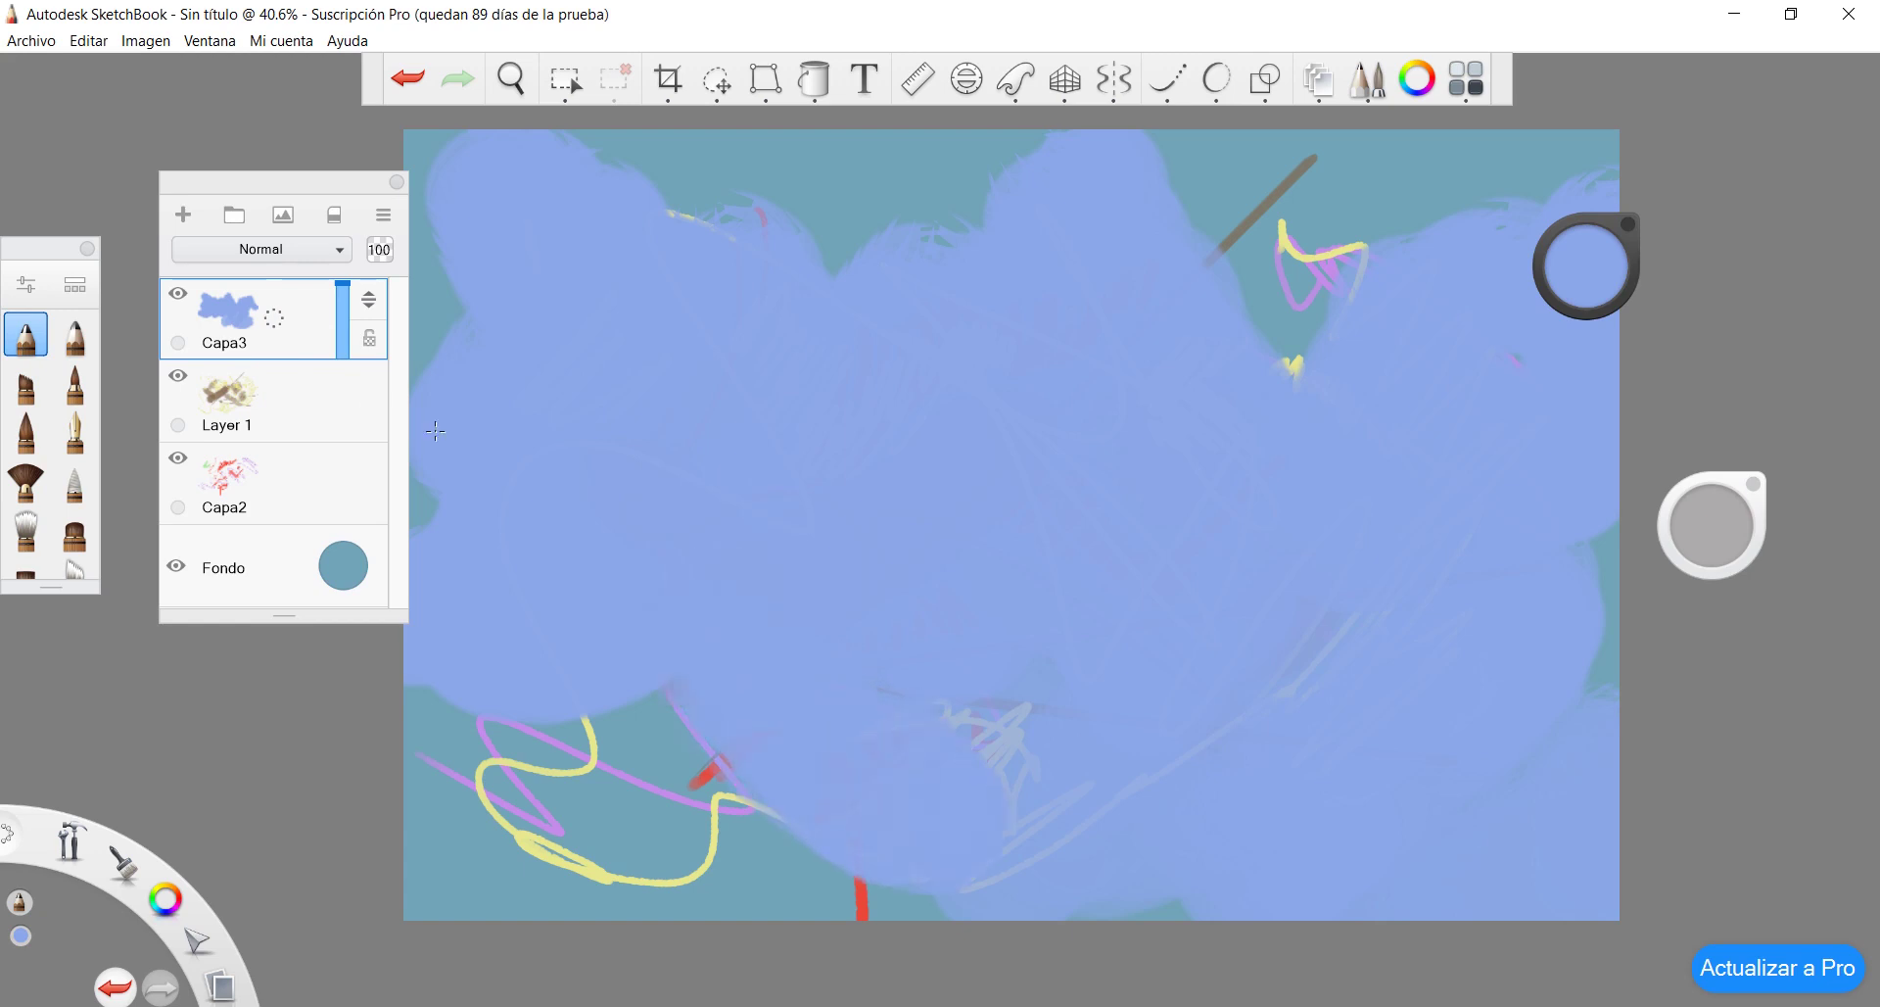
# Select Capa2 and paint broad blue strokes over the uncovered lower-left corner and along the canvas's upper edge
pyautogui.click(313, 485)
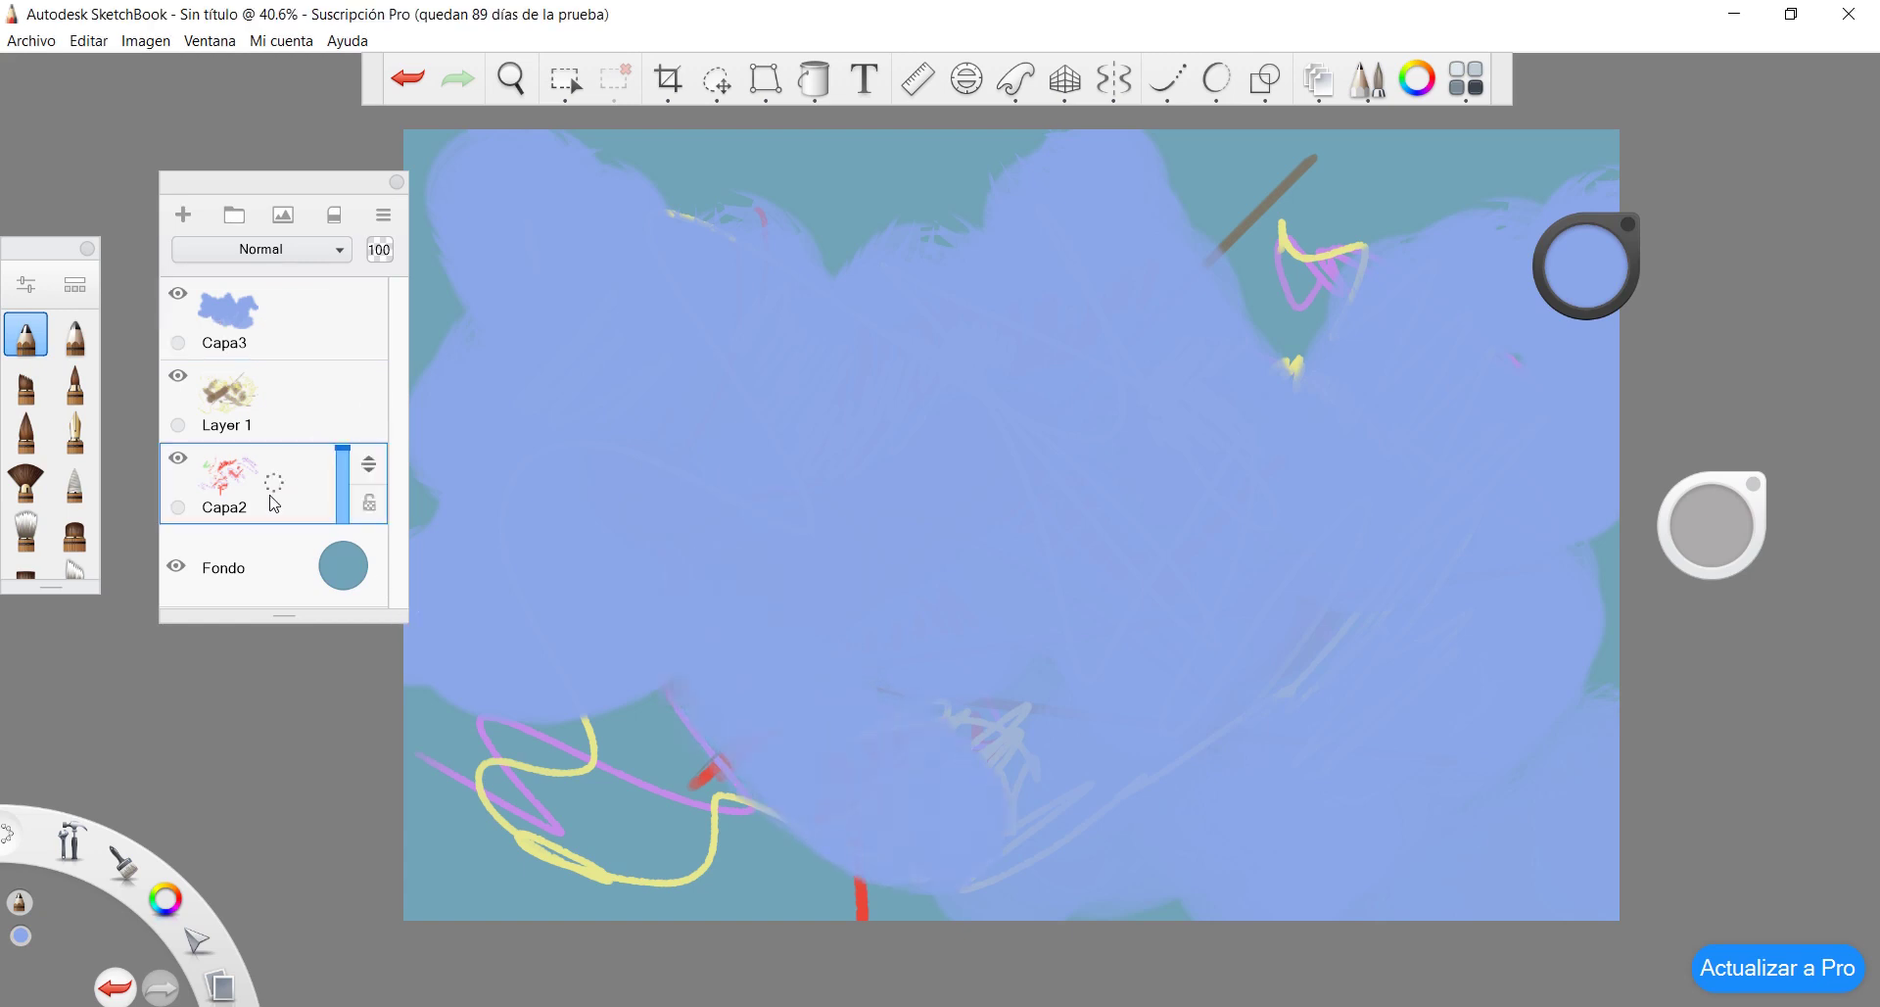
pyautogui.moveTo(445, 759)
pyautogui.mouseDown()
pyautogui.moveTo(470, 881)
pyautogui.moveTo(549, 862)
pyautogui.moveTo(504, 836)
pyautogui.mouseUp()
pyautogui.moveTo(431, 916)
pyautogui.mouseDown()
pyautogui.moveTo(461, 729)
pyautogui.moveTo(411, 695)
pyautogui.mouseUp()
pyautogui.moveTo(832, 842)
pyautogui.mouseDown()
pyautogui.moveTo(773, 866)
pyautogui.moveTo(940, 910)
pyautogui.mouseUp()
pyautogui.moveTo(1469, 221)
pyautogui.mouseDown()
pyautogui.moveTo(1180, 161)
pyautogui.moveTo(1567, 181)
pyautogui.moveTo(979, 211)
pyautogui.mouseUp()
pyautogui.moveTo(505, 836); pyautogui.dragTo(578, 172)
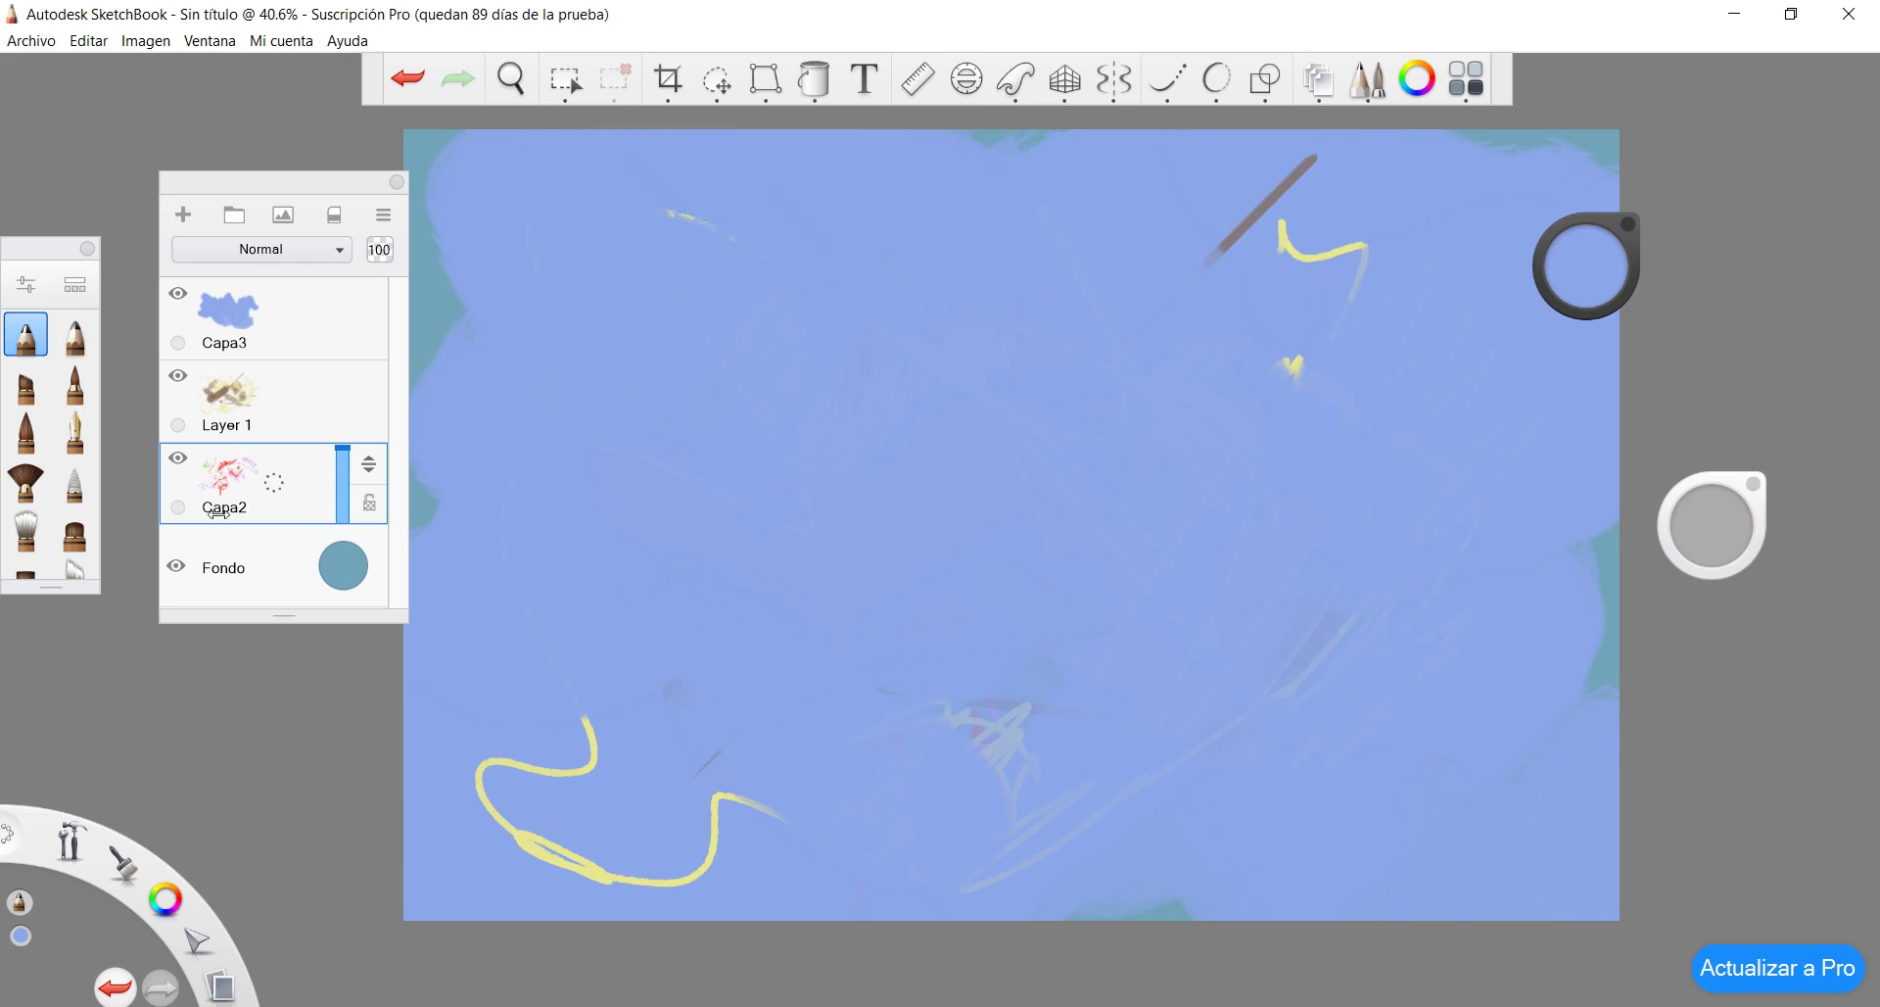
# Hide Capa3 and paint more blue on Capa2, undoing the unwanted stroke
pyautogui.click(178, 294)
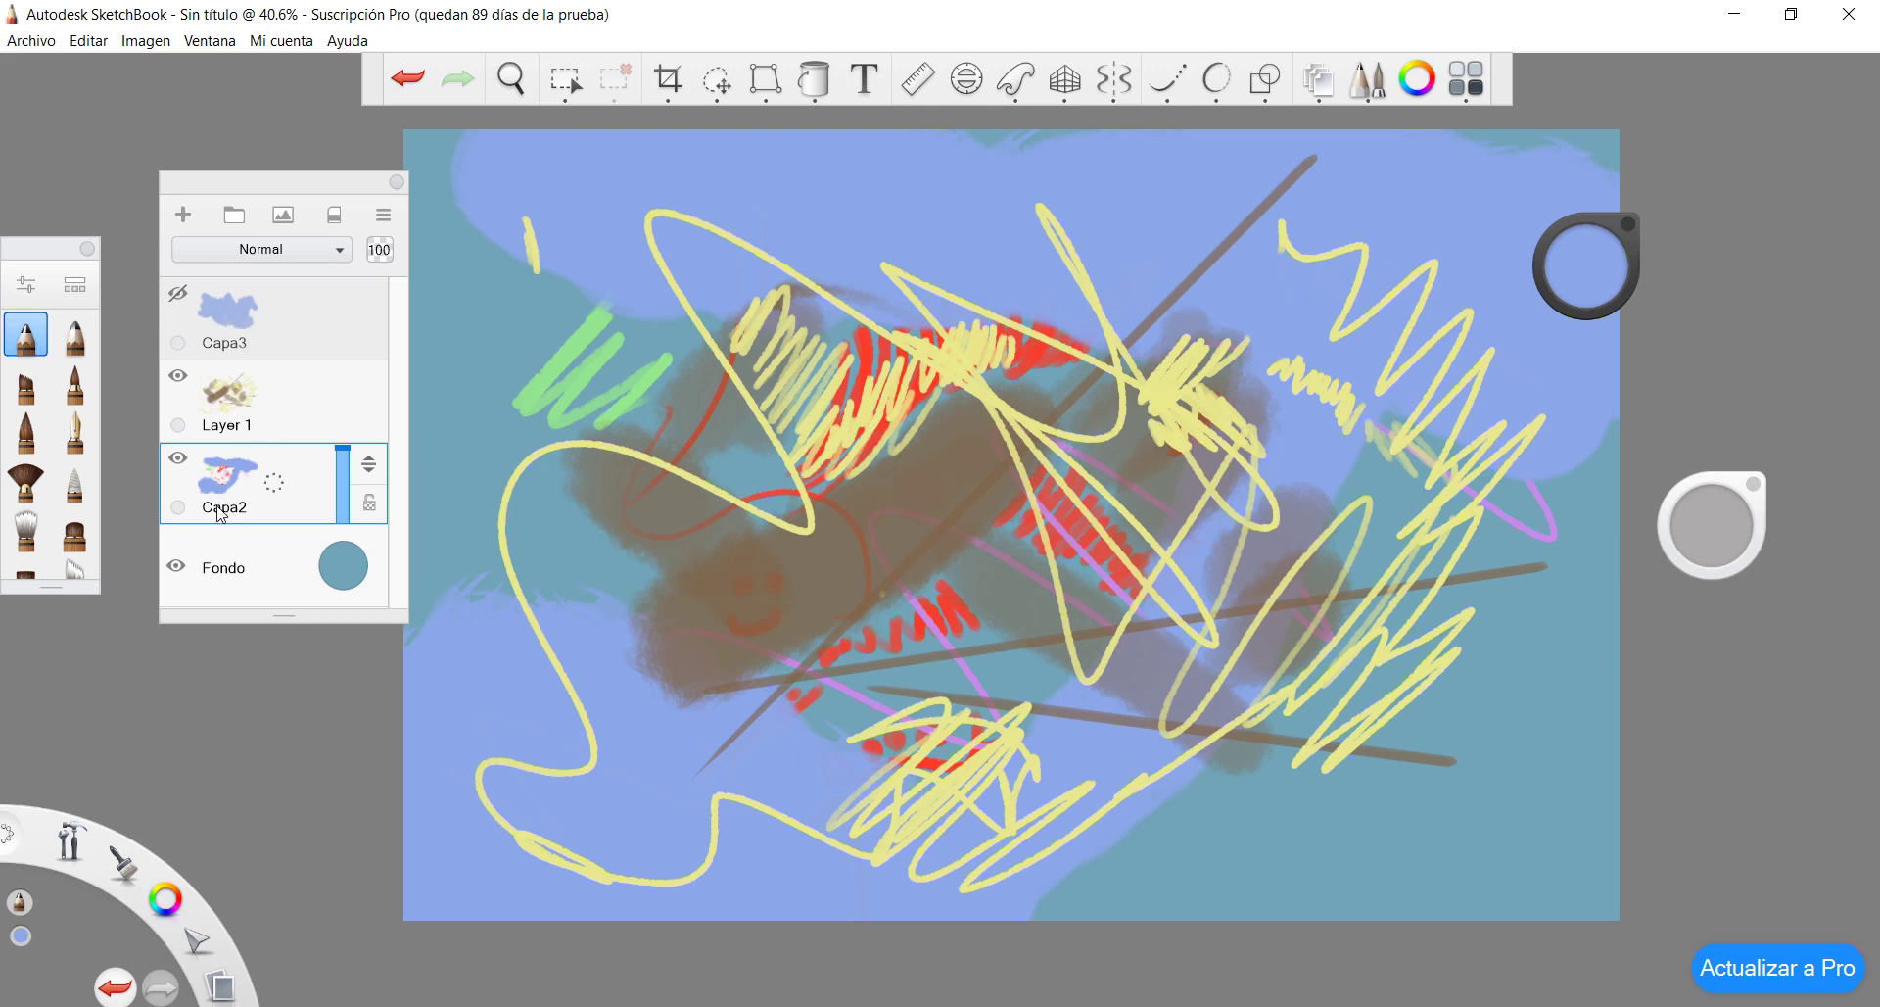
pyautogui.moveTo(700, 723)
pyautogui.mouseDown()
pyautogui.moveTo(1259, 885)
pyautogui.moveTo(1154, 853)
pyautogui.moveTo(1050, 862)
pyautogui.moveTo(507, 361)
pyautogui.mouseUp()
pyautogui.hotkey('ctrl', 'z')
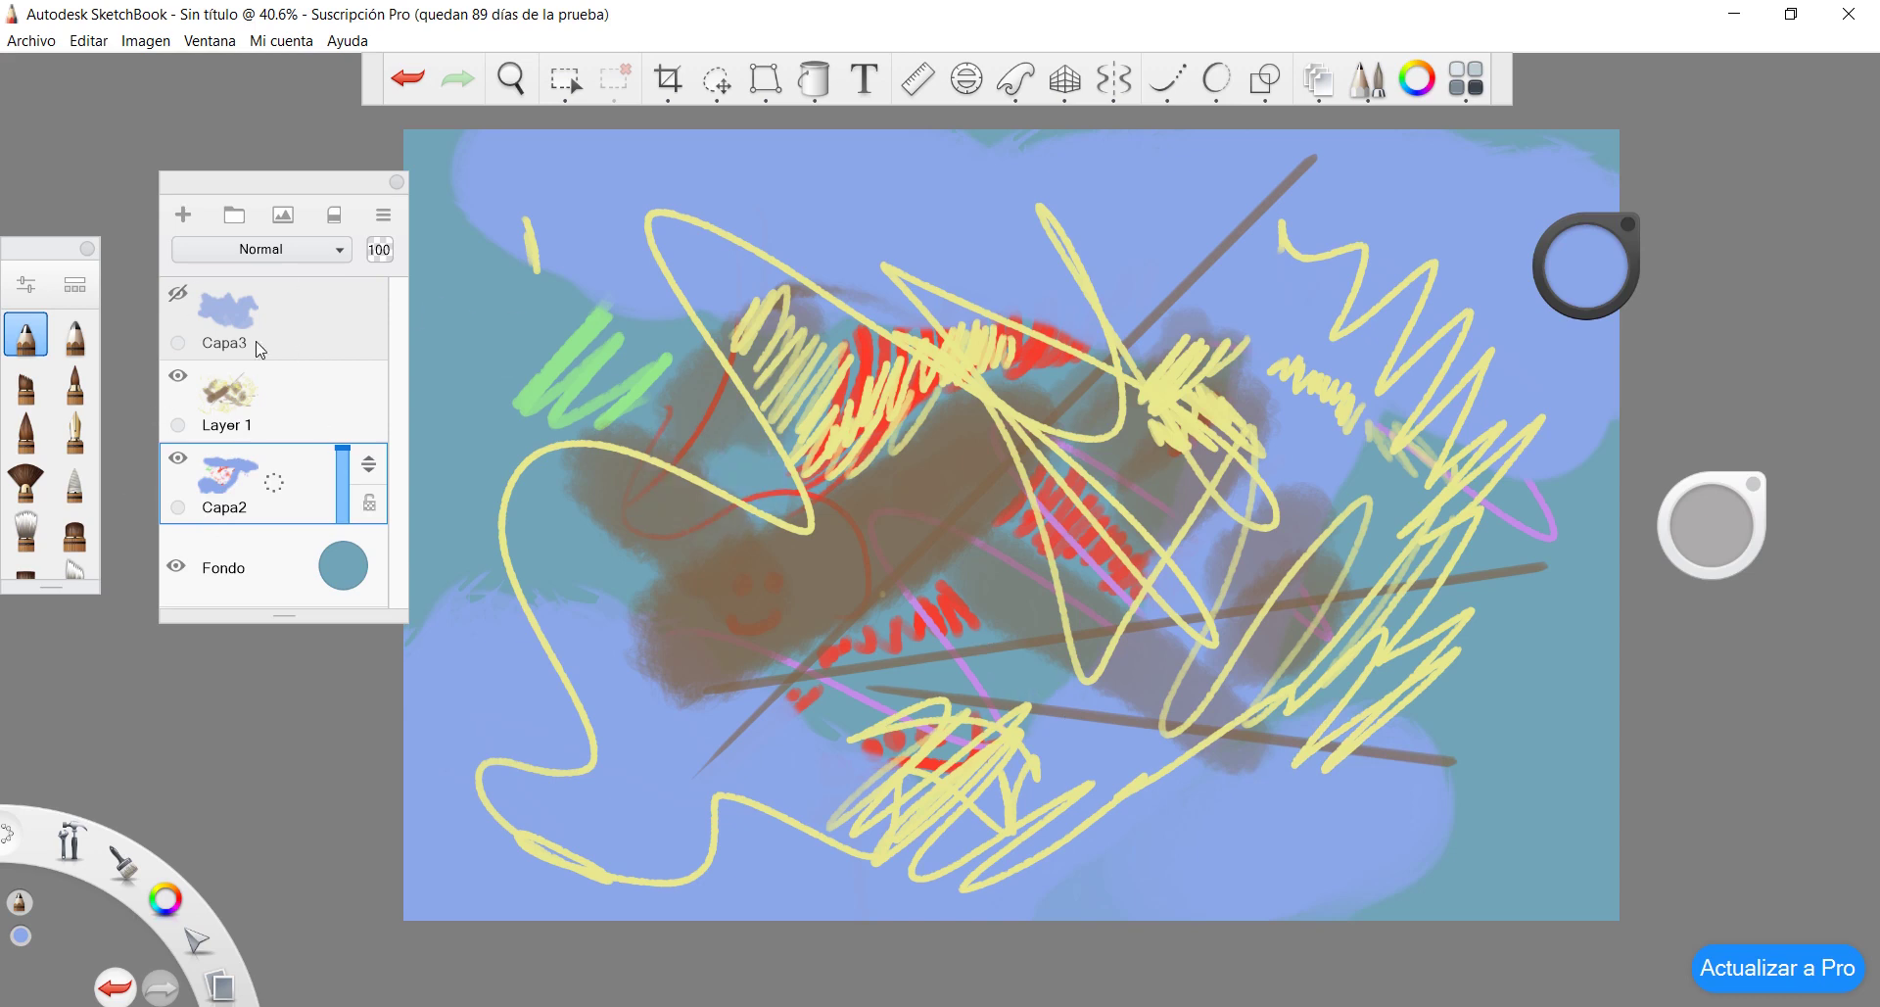
pyautogui.moveTo(509, 480)
pyautogui.mouseDown()
pyautogui.moveTo(558, 549)
pyautogui.moveTo(509, 497)
pyautogui.mouseUp()
# Switch the active layer between Layer 1 and the hidden Capa3, finishing with Layer 1 selected
pyautogui.click(299, 409)
pyautogui.click(298, 316)
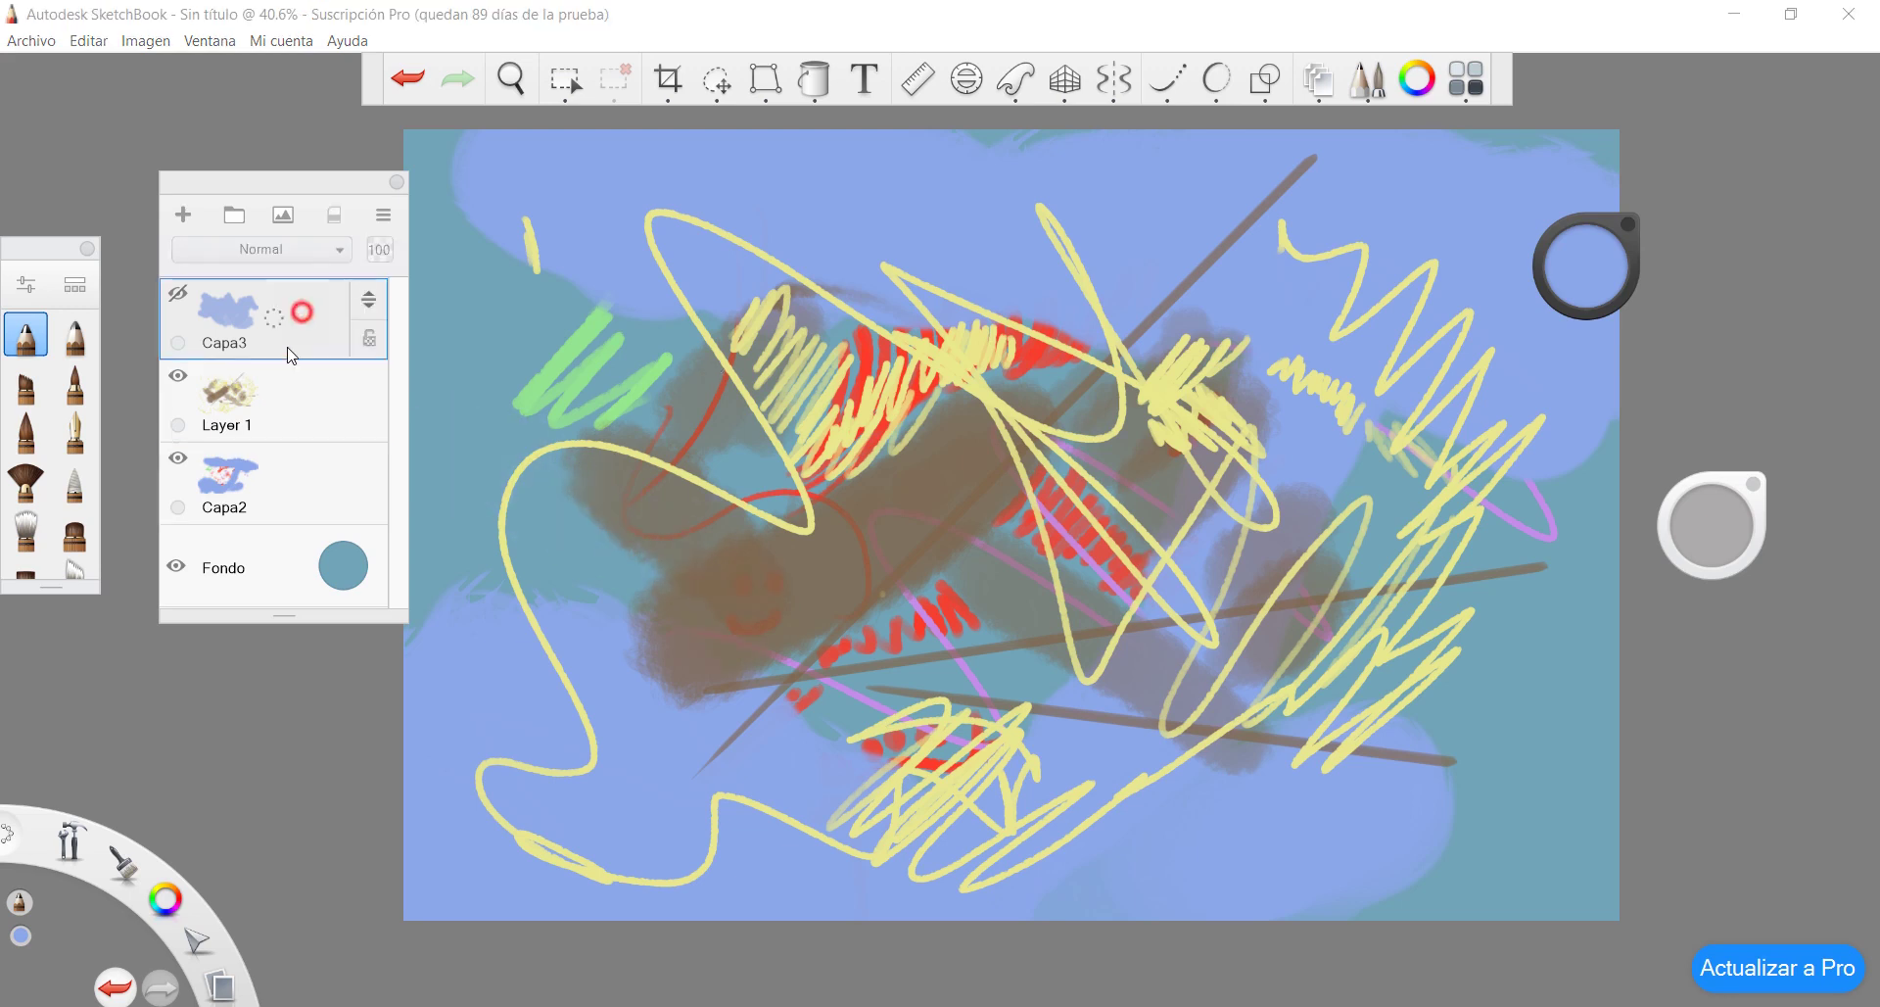
pyautogui.click(285, 380)
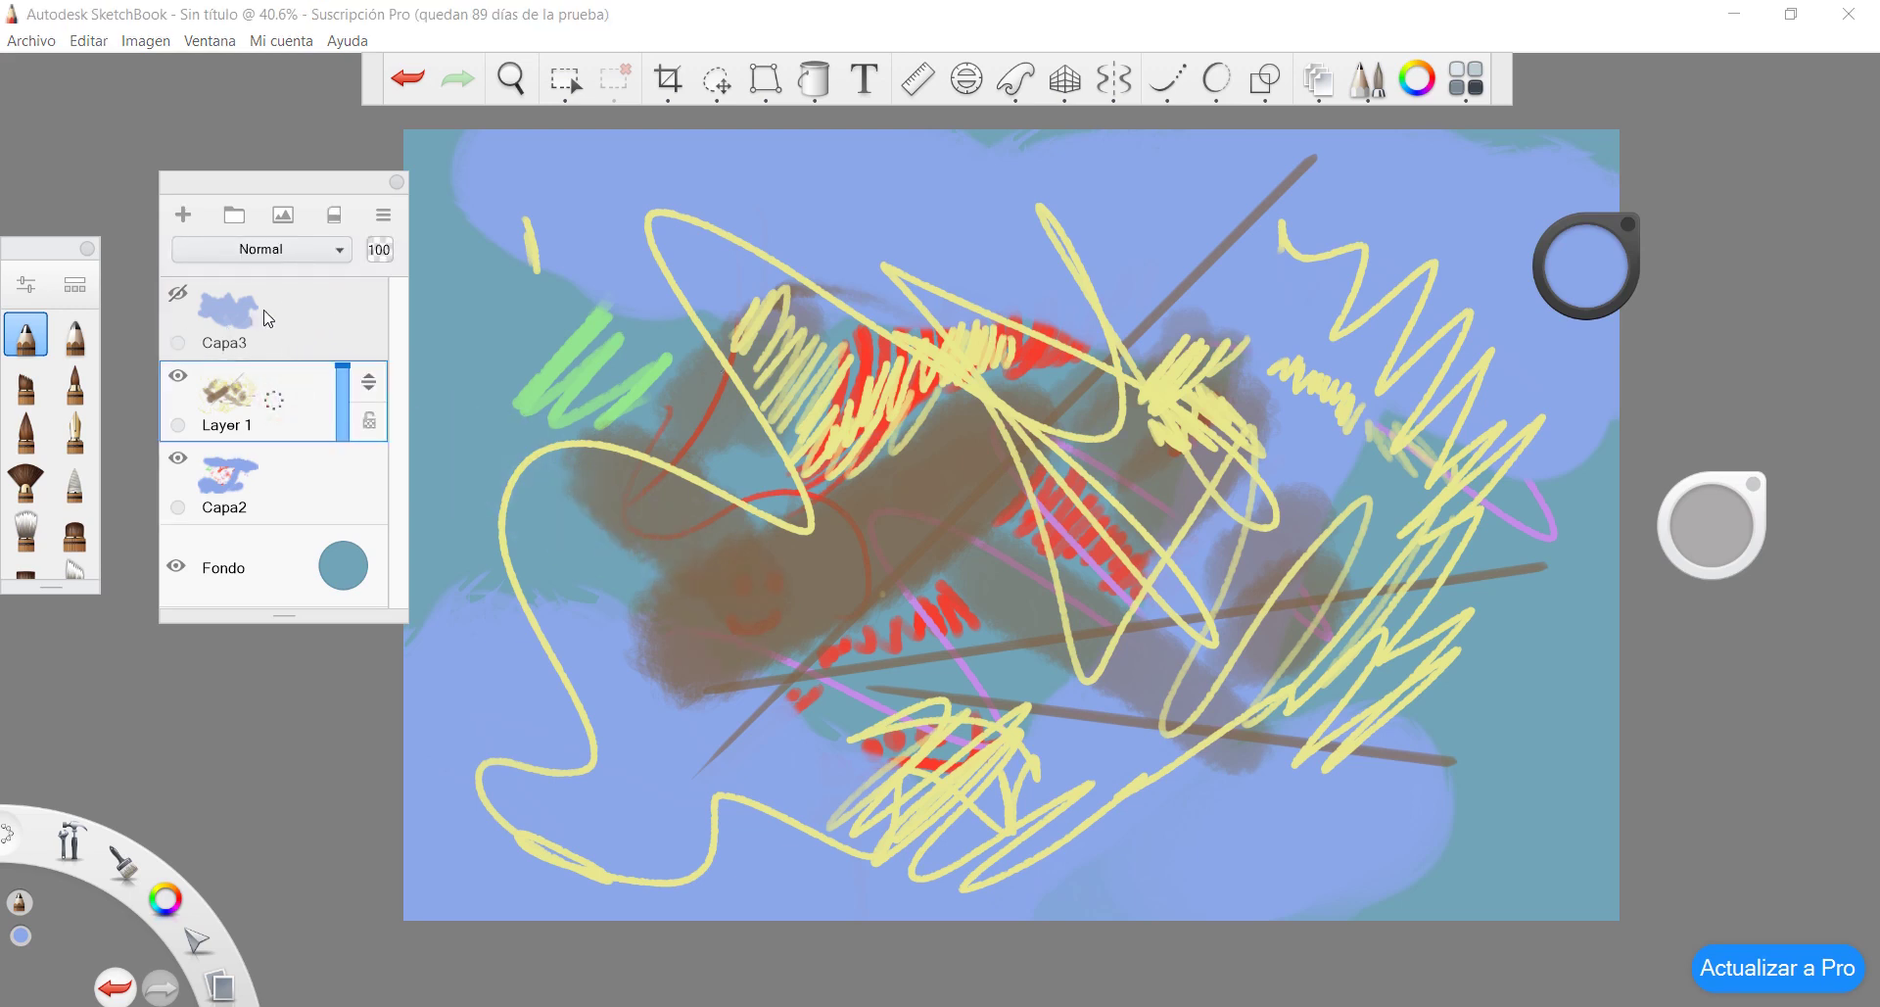
# Make Capa3 the active layer, show it again, and add four new empty layers above it
pyautogui.click(264, 315)
pyautogui.click(177, 293)
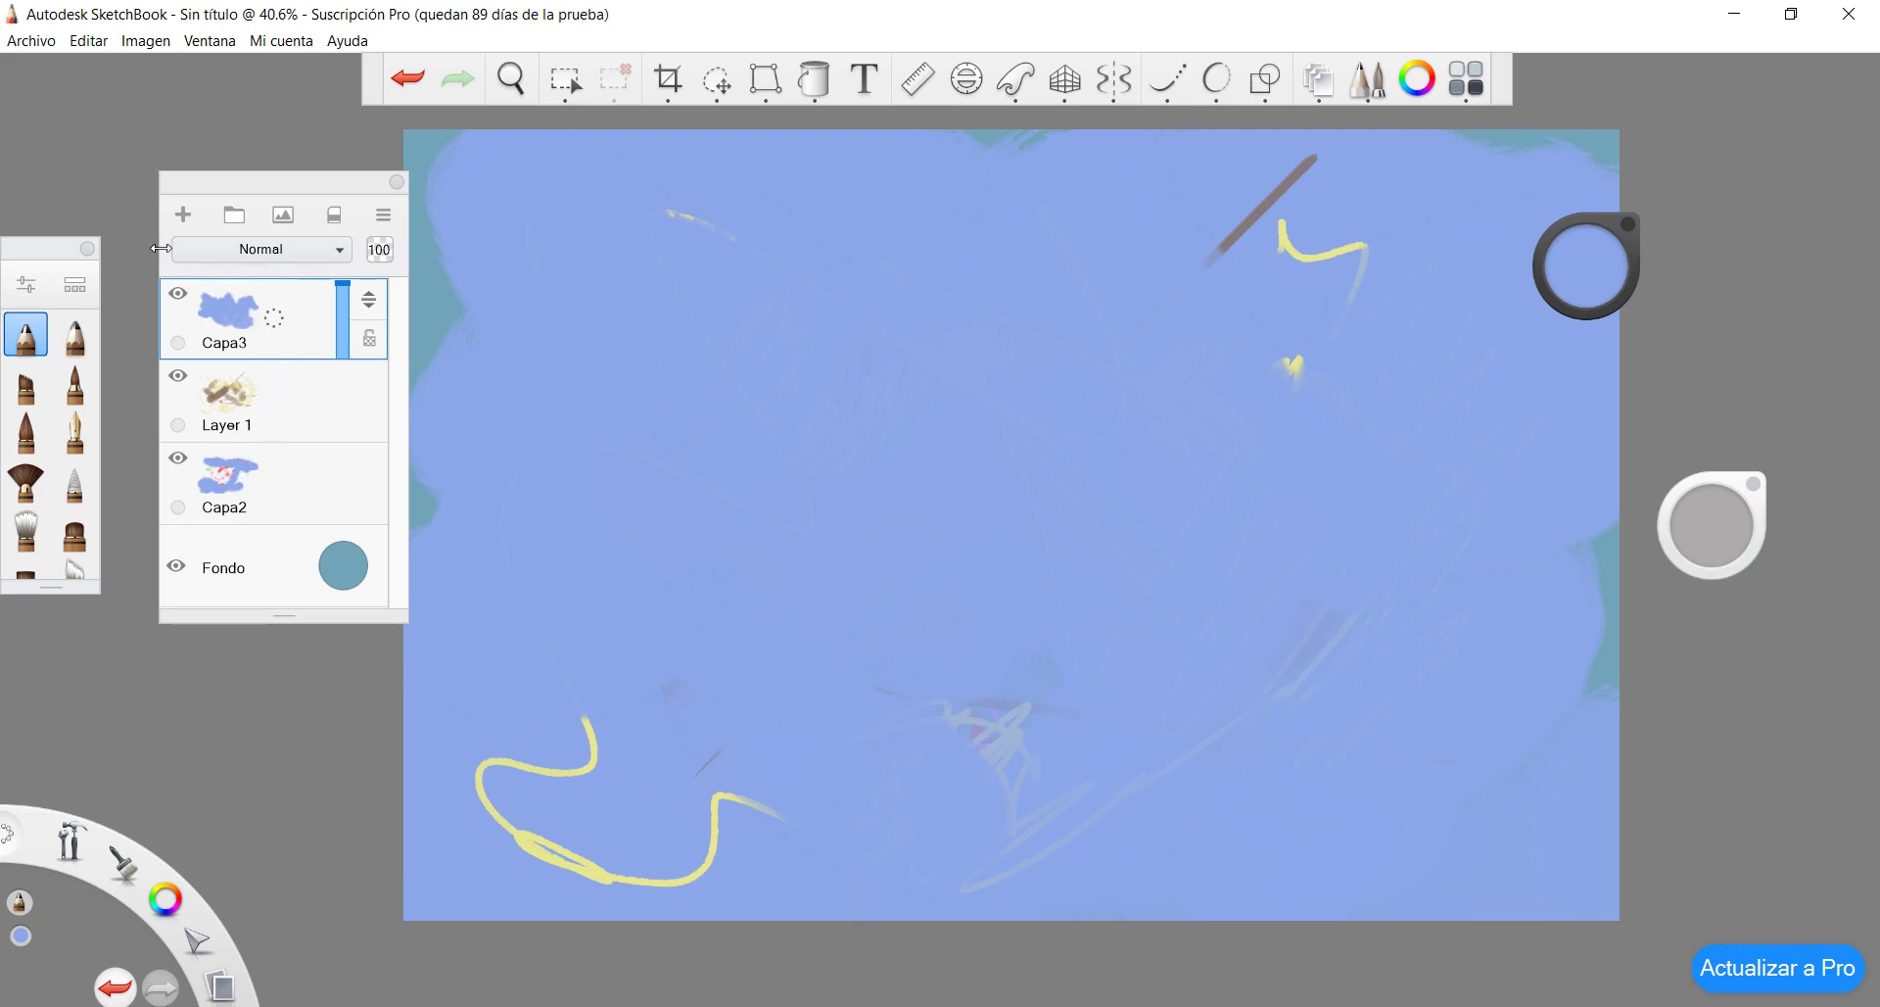
pyautogui.click(179, 214)
pyautogui.click(179, 215)
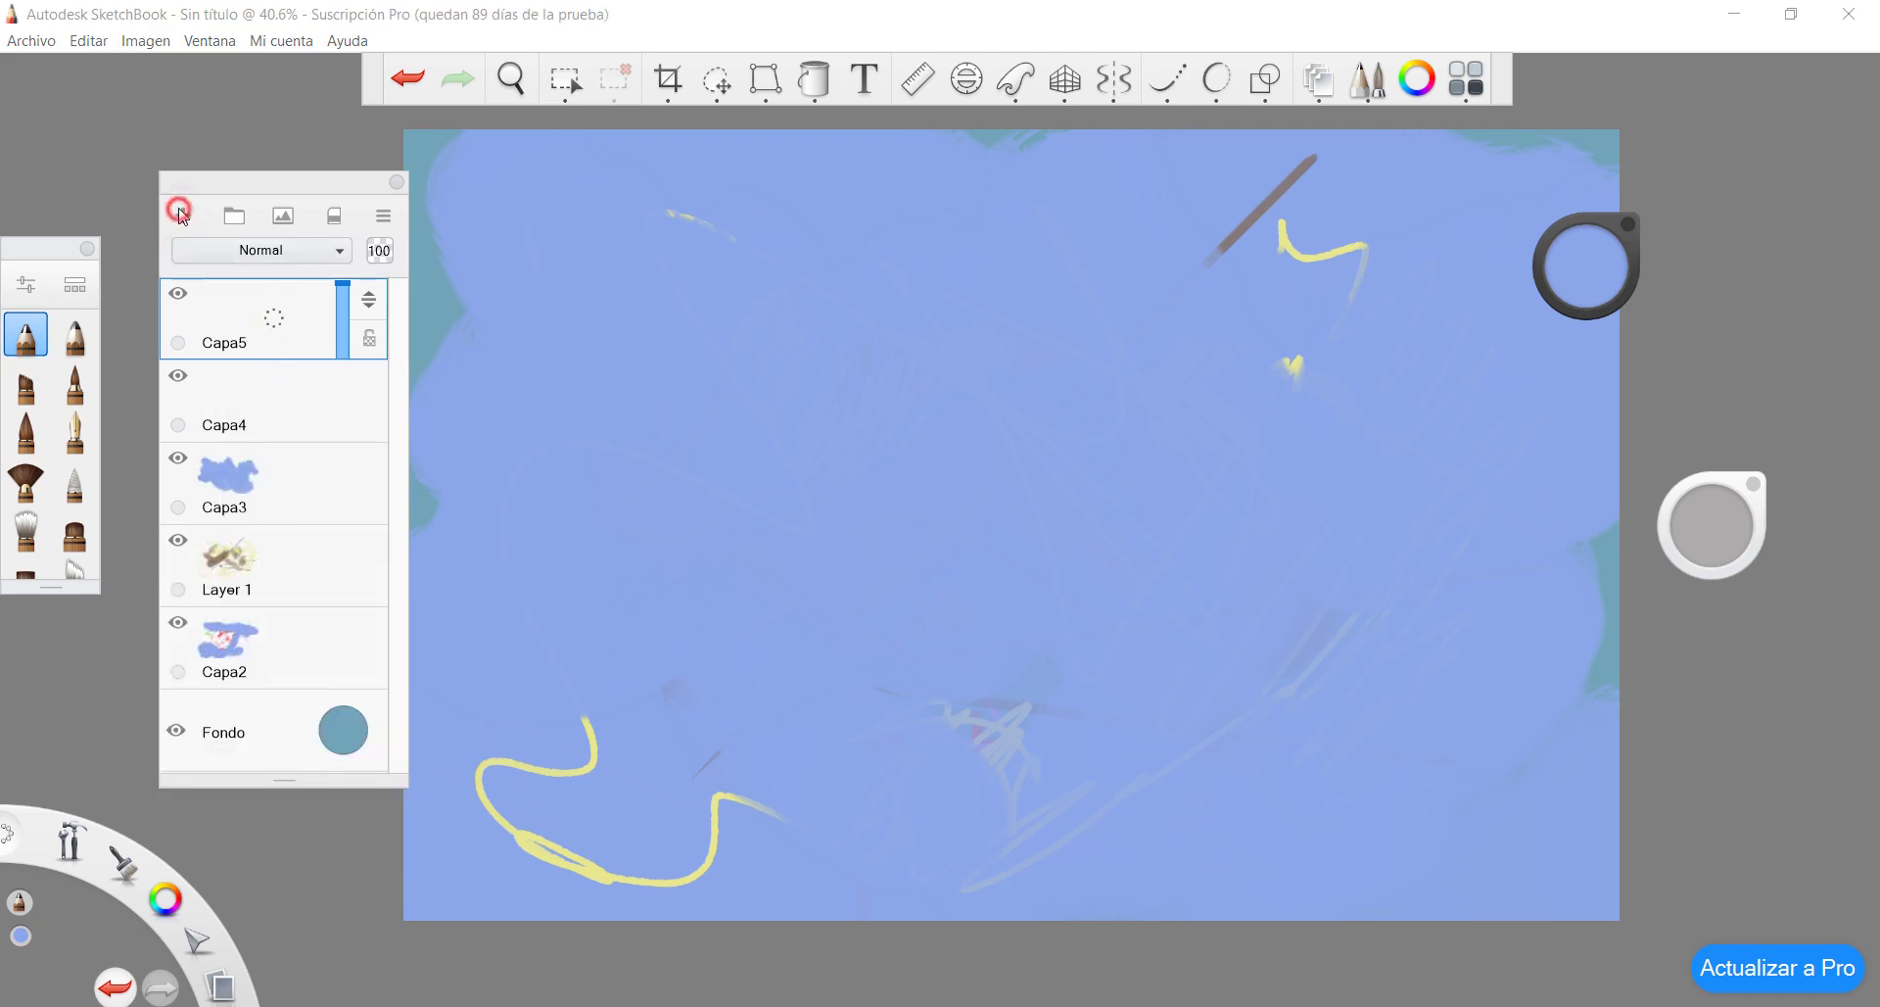
pyautogui.click(179, 215)
pyautogui.click(179, 215)
# Delete the added empty layers and Capa3, keeping only Layer 1 and Capa2 above the background
pyautogui.moveTo(391, 369); pyautogui.dragTo(390, 498)
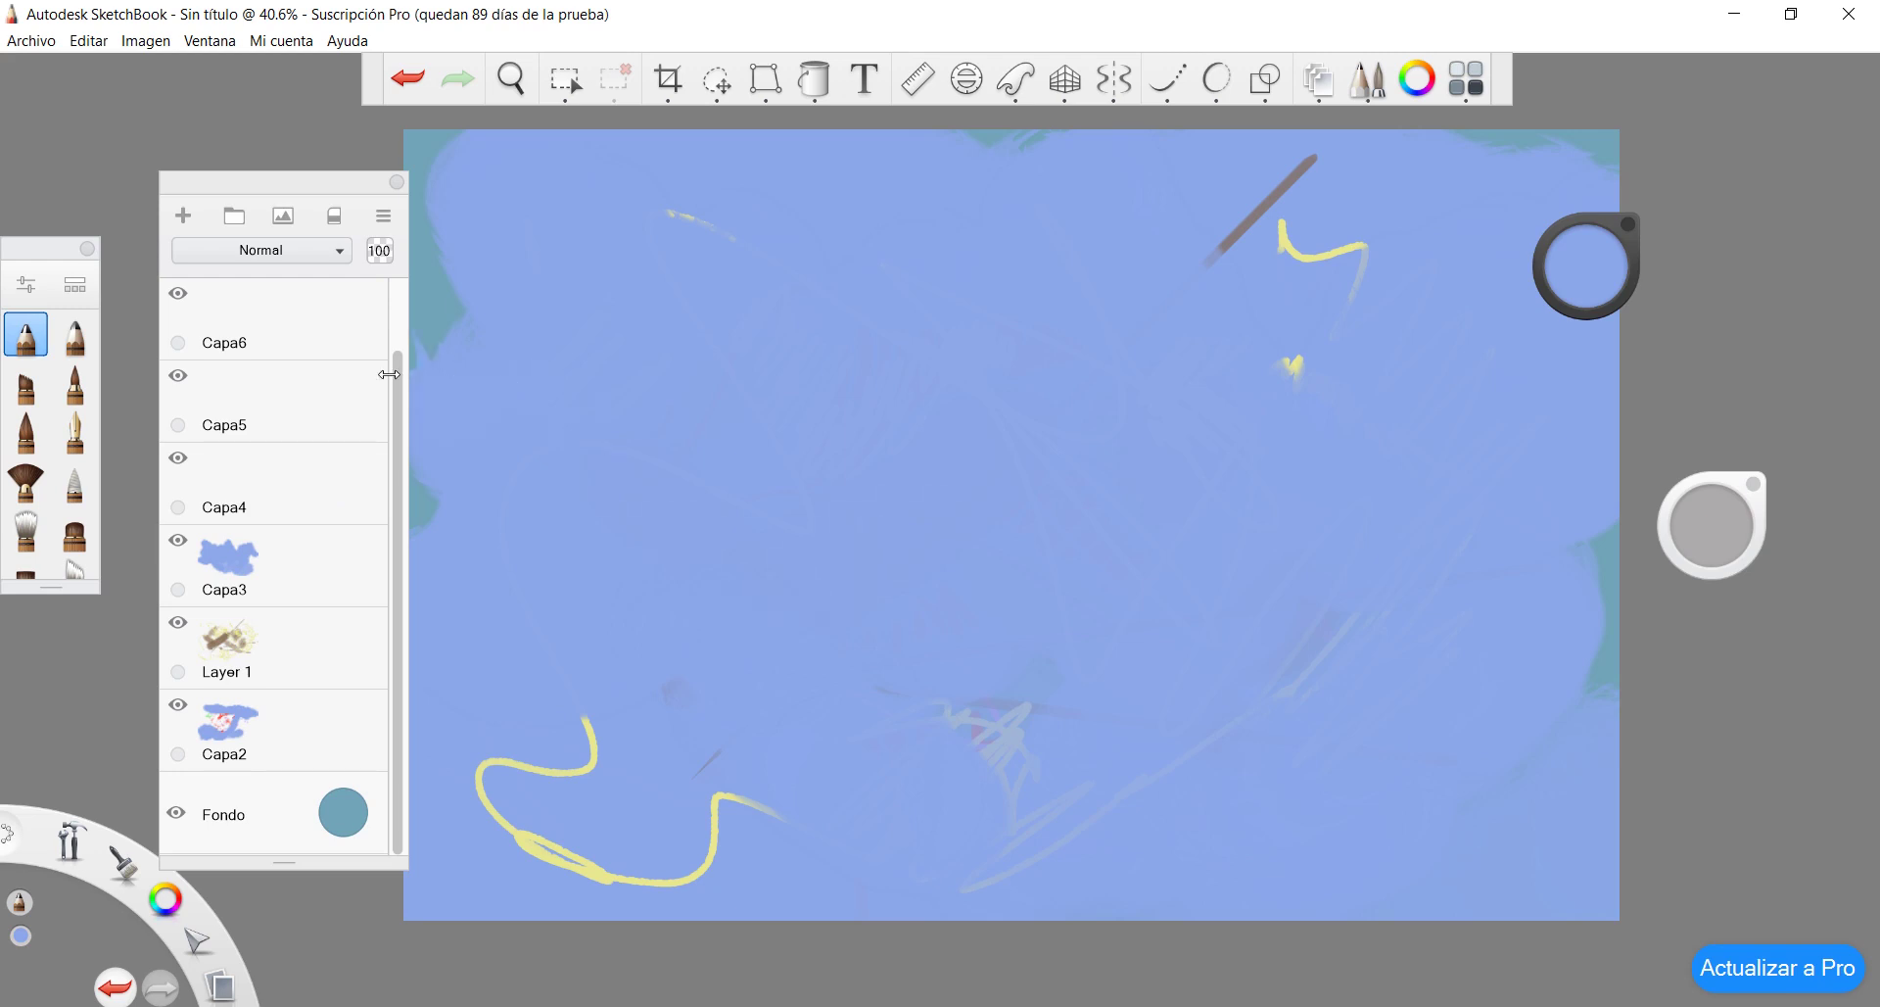
pyautogui.click(253, 391)
pyautogui.moveTo(254, 392)
pyautogui.mouseDown()
pyautogui.moveTo(311, 345)
pyautogui.moveTo(263, 324)
pyautogui.moveTo(278, 316)
pyautogui.mouseUp()
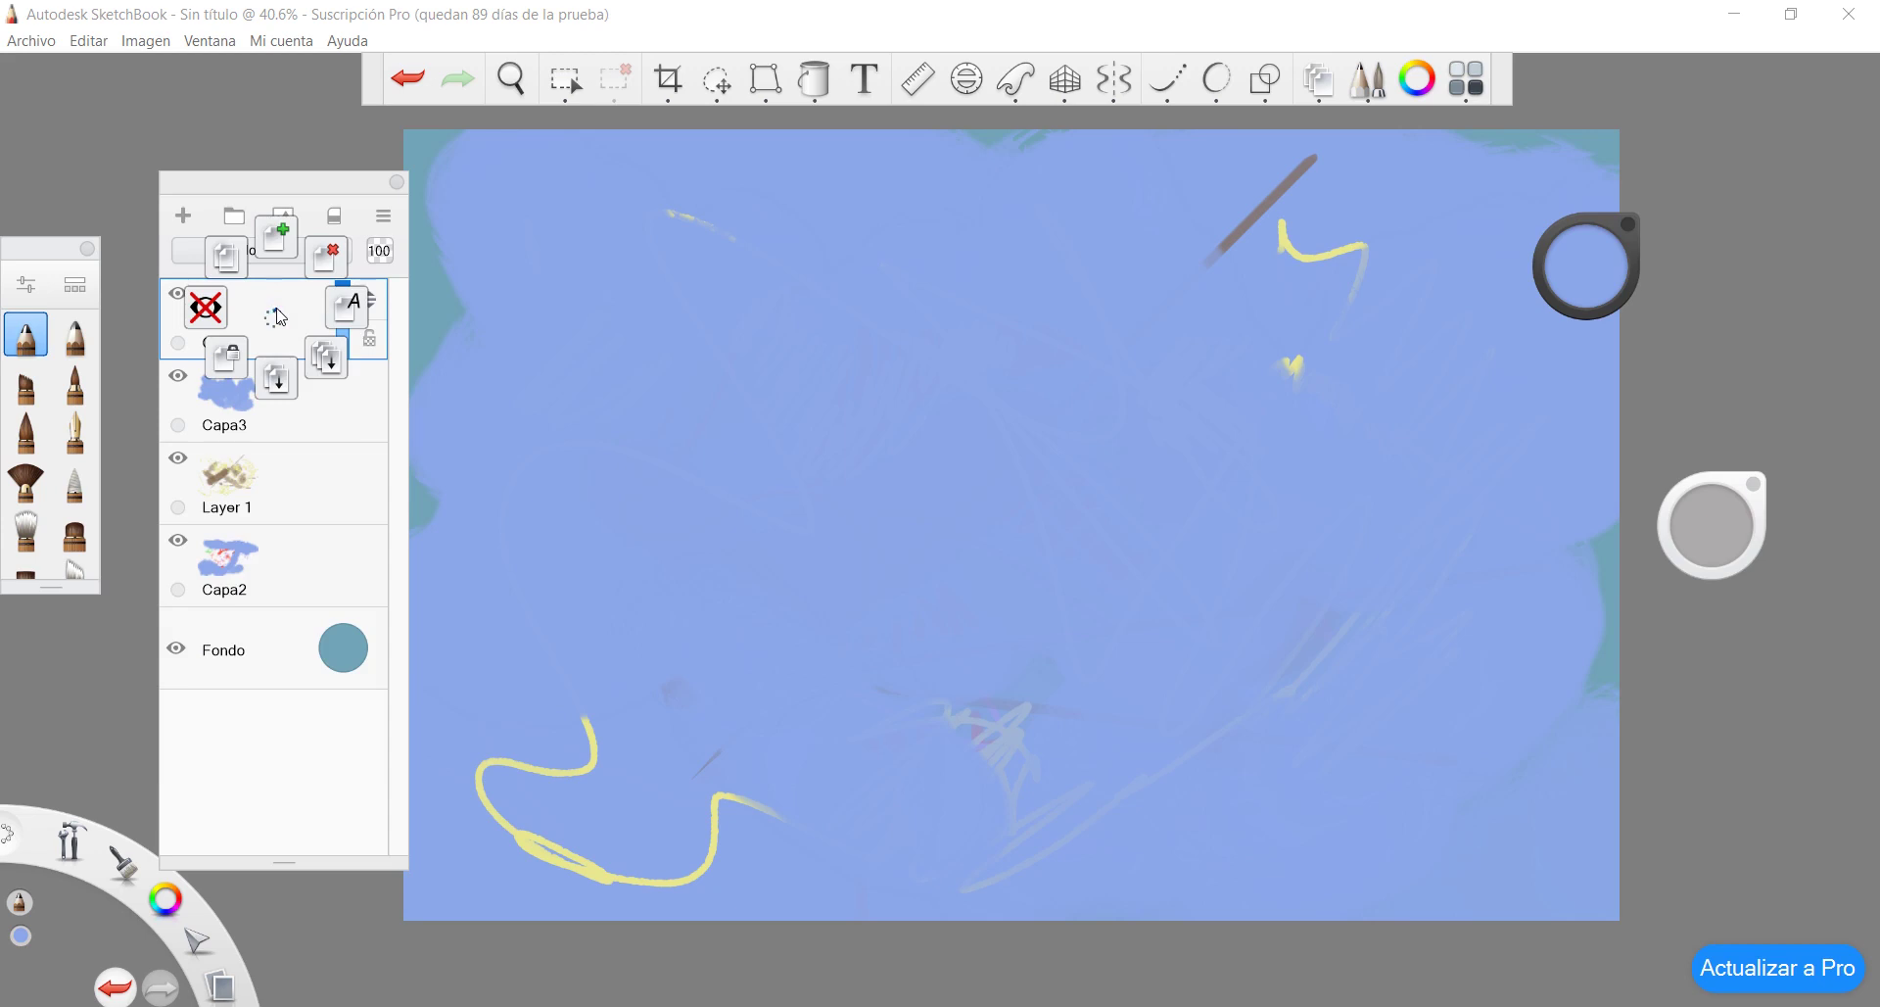
pyautogui.moveTo(279, 316); pyautogui.dragTo(280, 317)
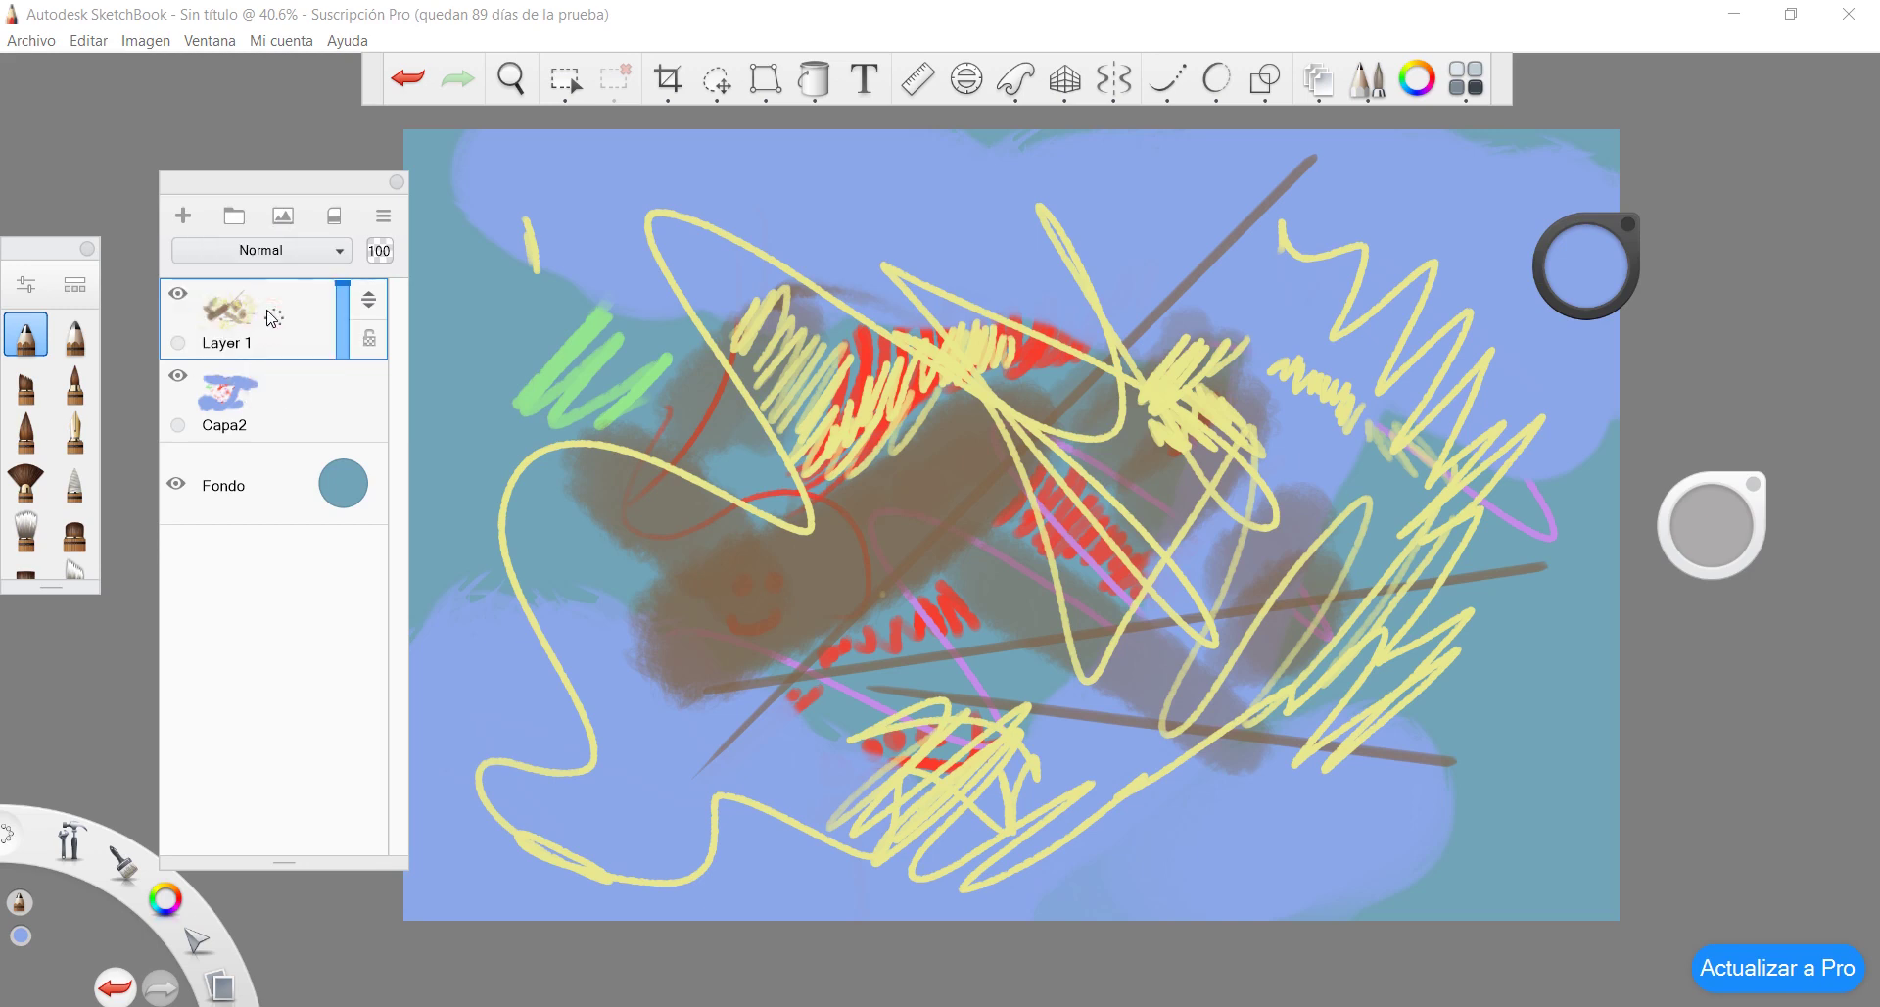
# Merge Layer 1 with Capa2 below it, and switch the merged layer's visibility off and on again
pyautogui.moveTo(272, 318); pyautogui.dragTo(281, 375)
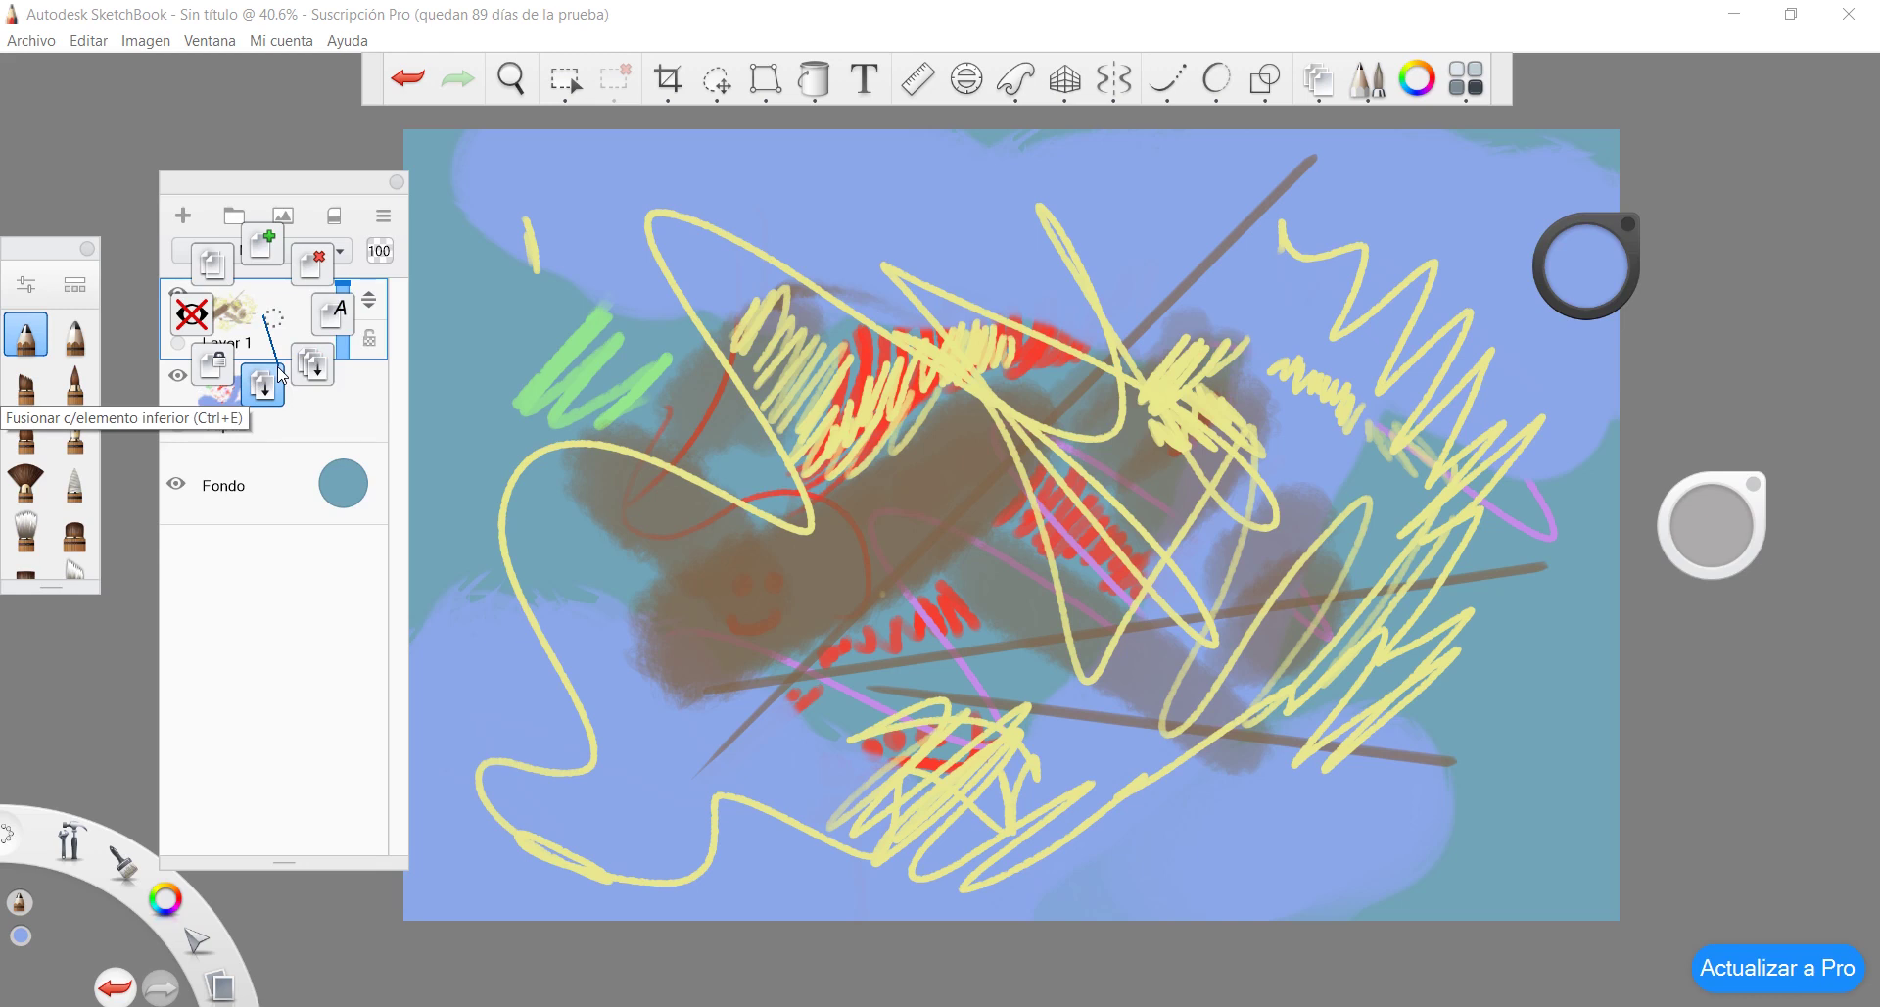
pyautogui.moveTo(281, 375)
pyautogui.mouseDown()
pyautogui.moveTo(314, 367)
pyautogui.moveTo(270, 378)
pyautogui.mouseUp()
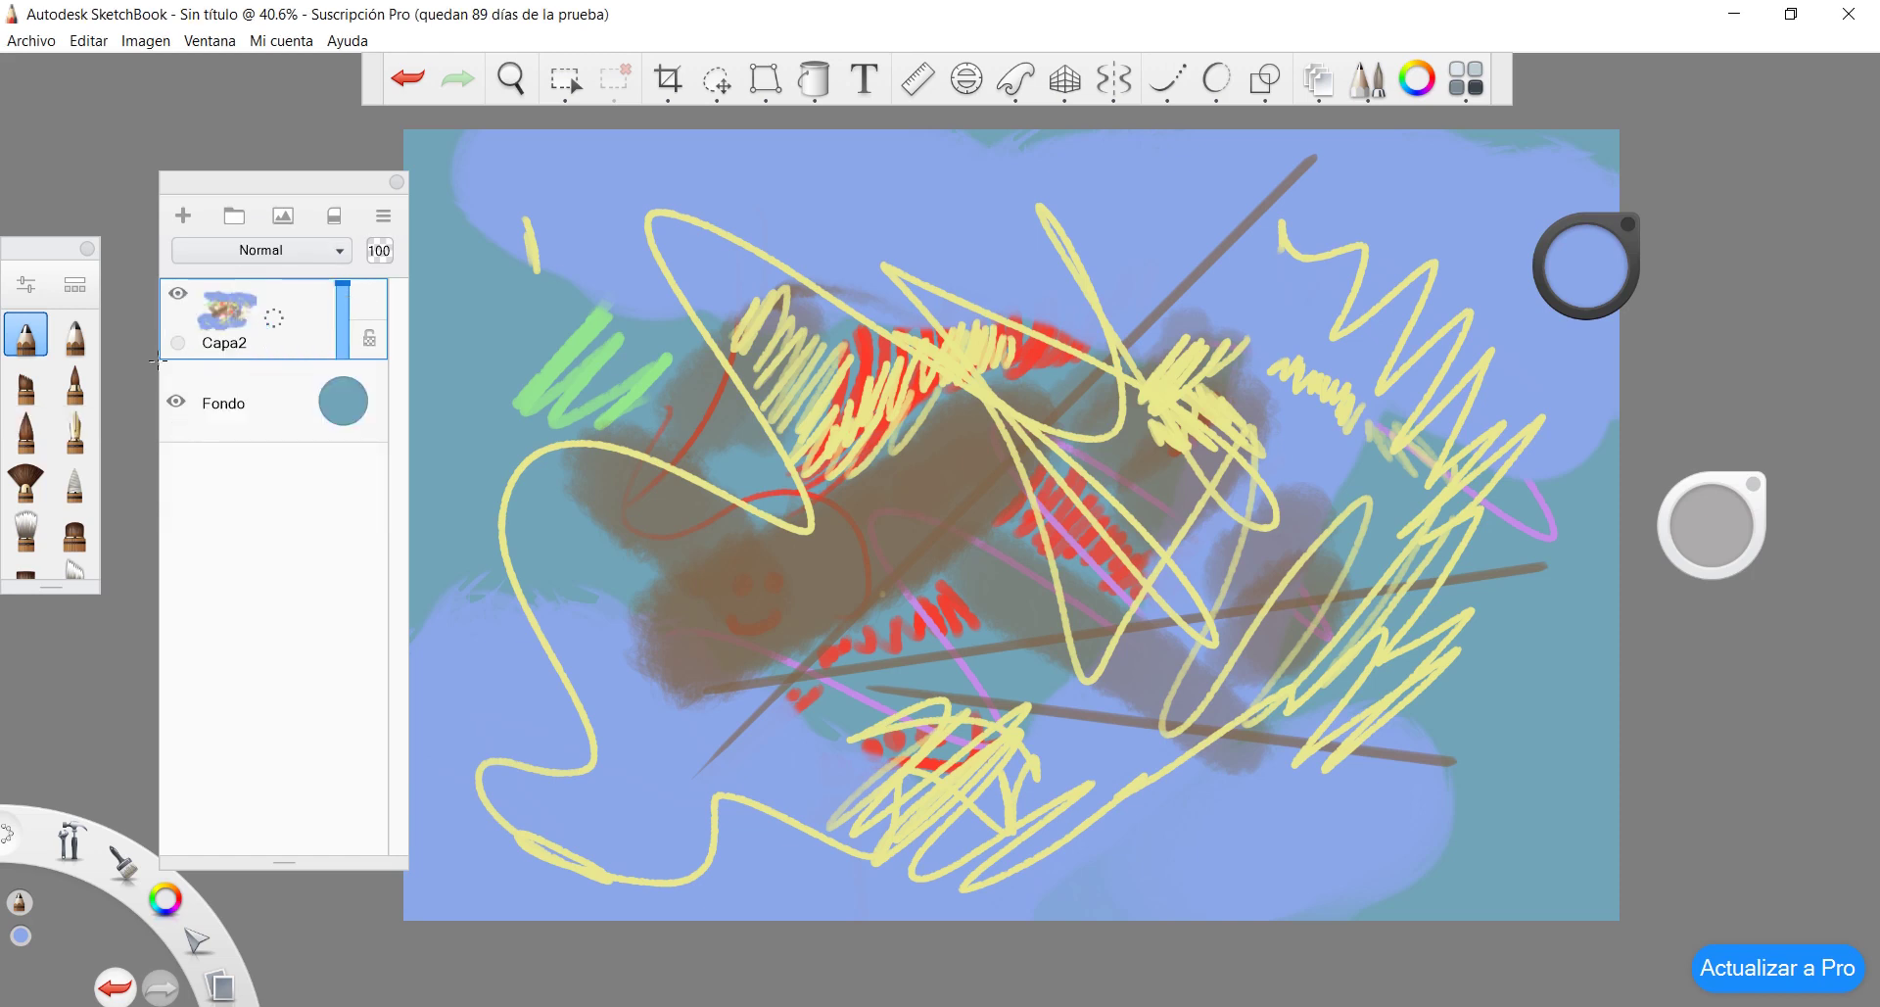
pyautogui.click(178, 299)
pyautogui.click(178, 298)
# Lock Capa2 and unlock it again, and duplicate the layer
pyautogui.moveTo(273, 327)
pyautogui.mouseDown()
pyautogui.moveTo(221, 311)
pyautogui.moveTo(263, 315)
pyautogui.mouseUp()
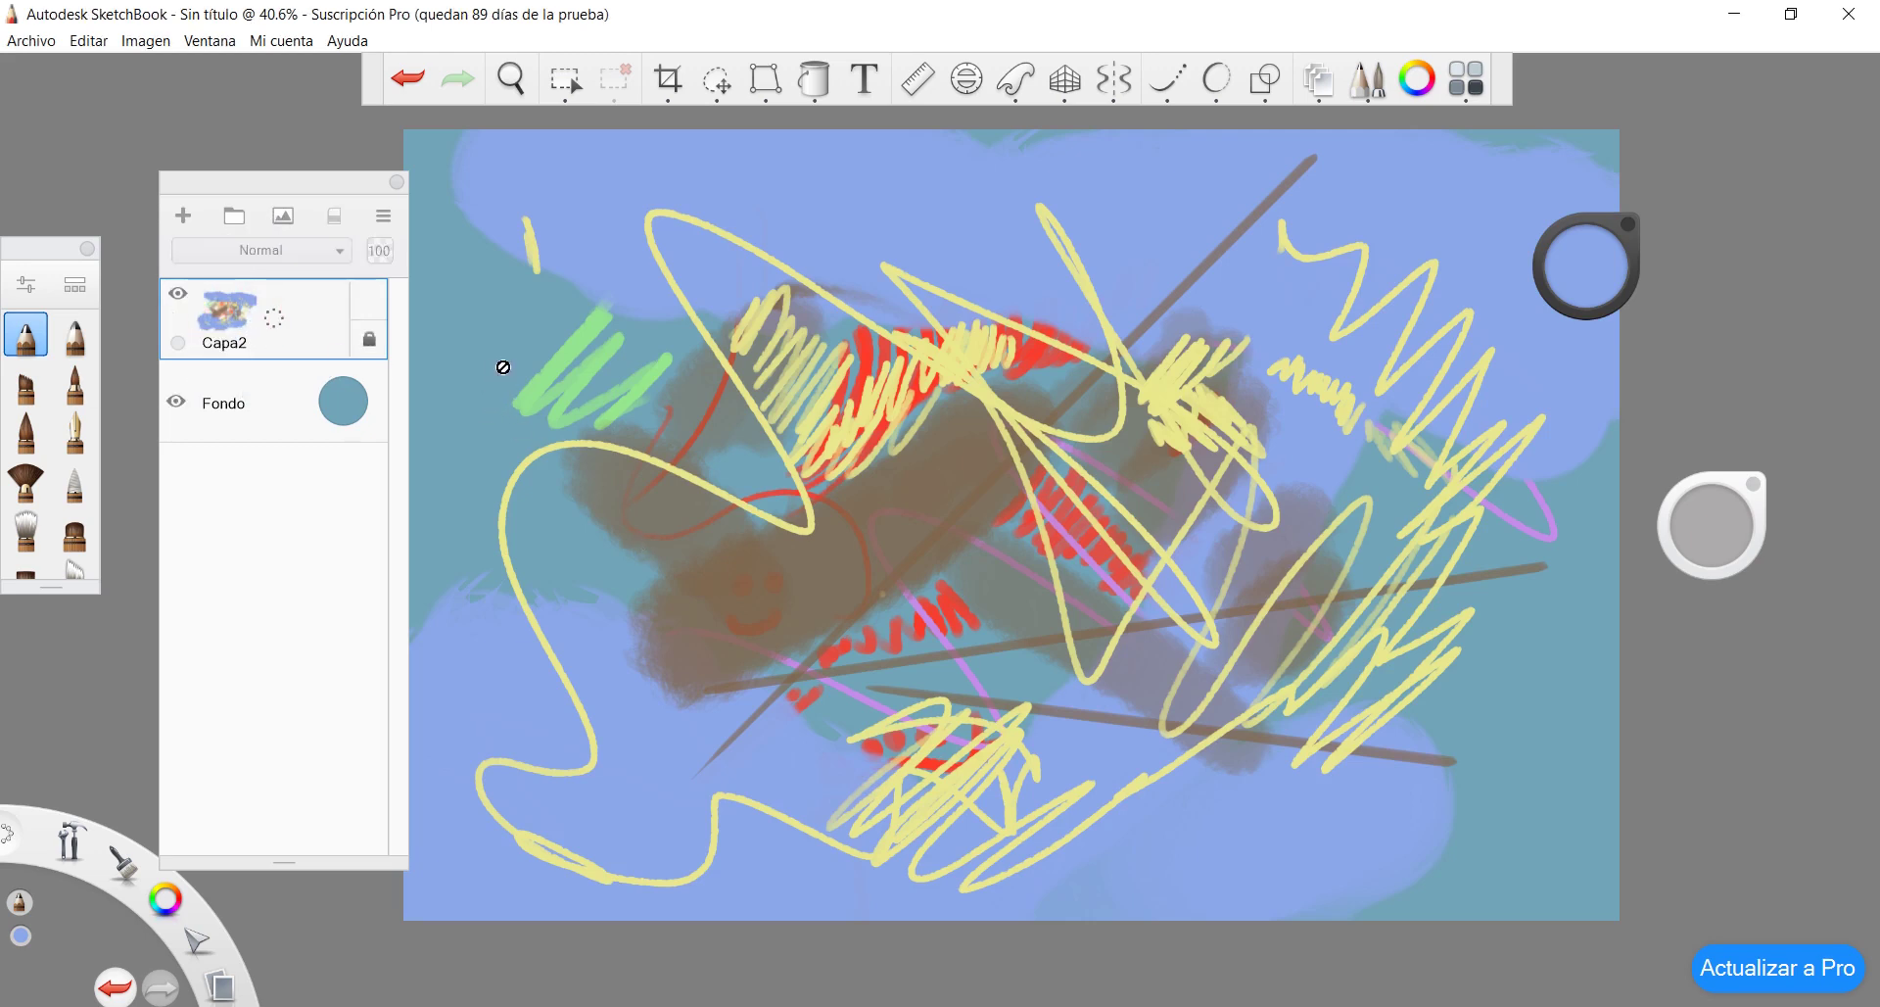
pyautogui.moveTo(287, 337)
pyautogui.mouseDown()
pyautogui.moveTo(235, 377)
pyautogui.moveTo(269, 315)
pyautogui.moveTo(231, 307)
pyautogui.mouseUp()
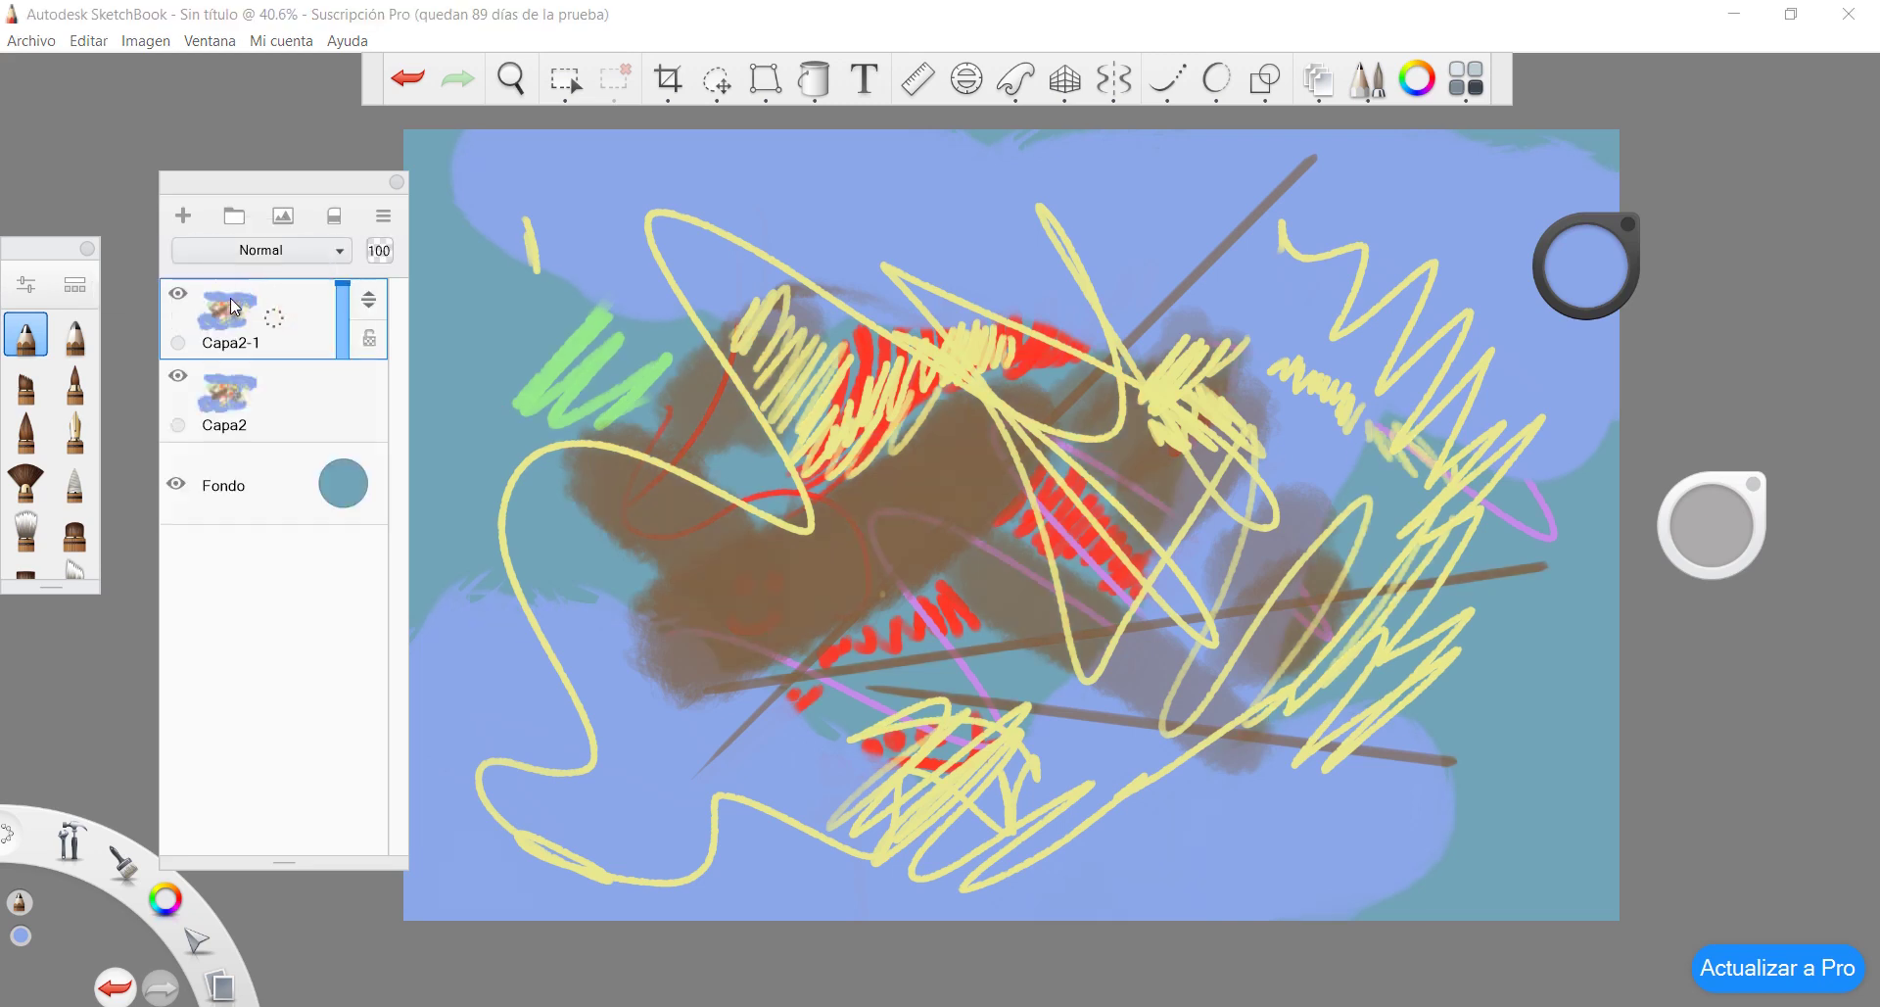
# Hide the original Capa2 and add a new empty layer above its duplicate
pyautogui.click(177, 375)
pyautogui.moveTo(270, 315); pyautogui.dragTo(272, 316)
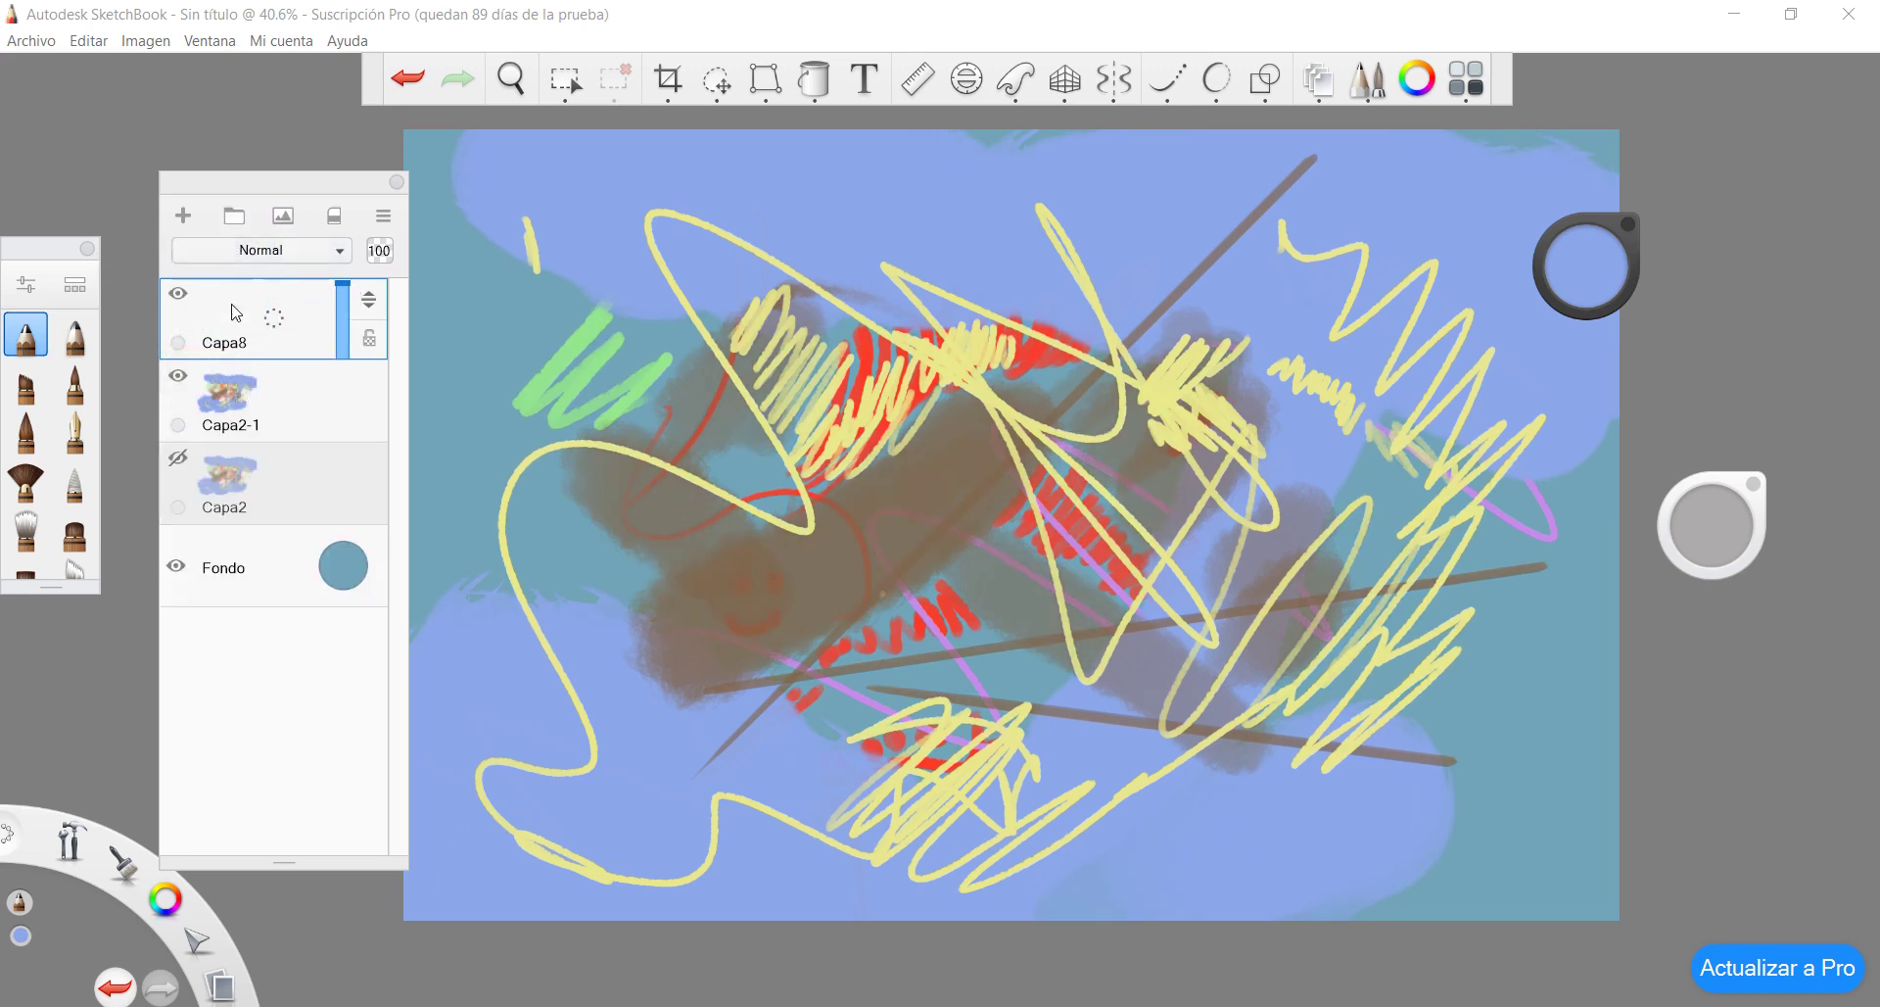
pyautogui.moveTo(413, 323)
pyautogui.mouseDown()
pyautogui.moveTo(442, 309)
pyautogui.moveTo(539, 392)
pyautogui.moveTo(573, 367)
pyautogui.mouseUp()
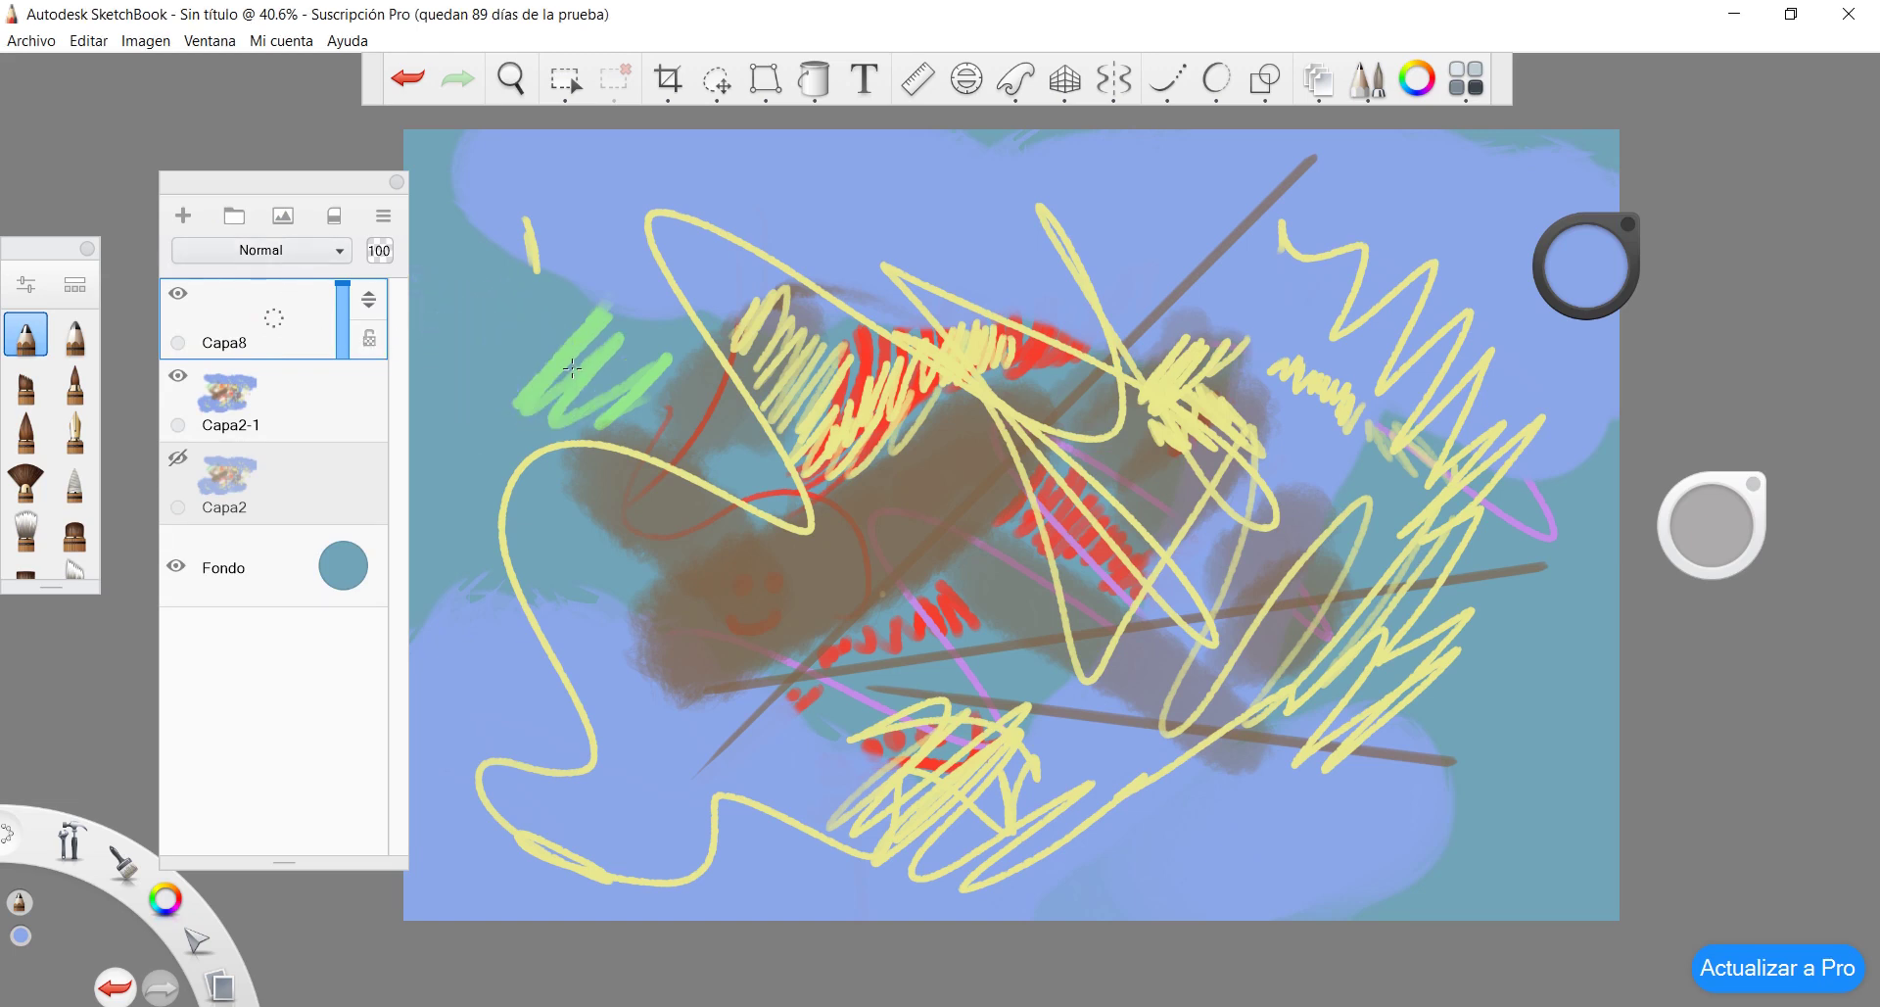